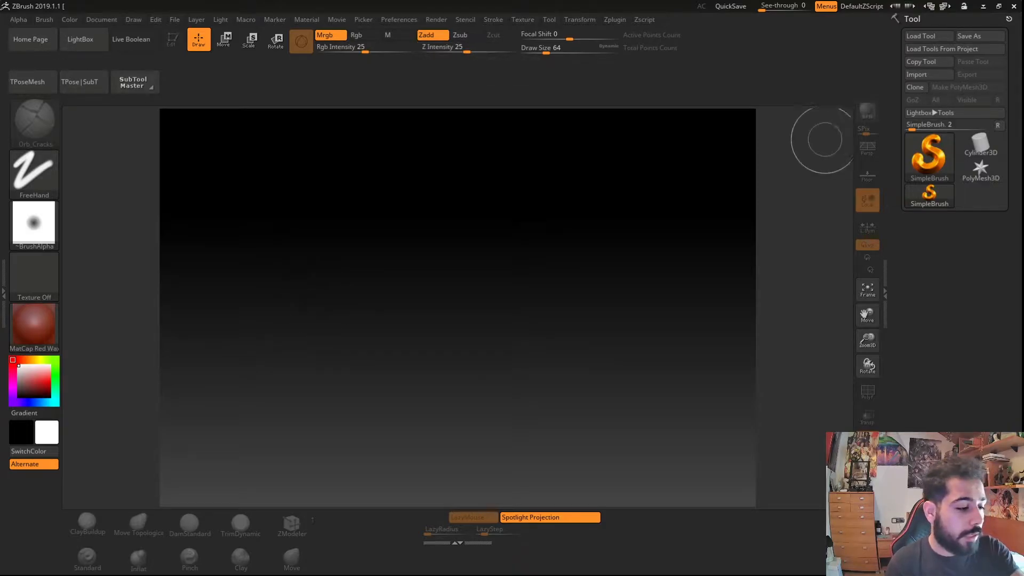
- Load the character tool file and draw it on the canvas in edit mode
left_click(549, 19)
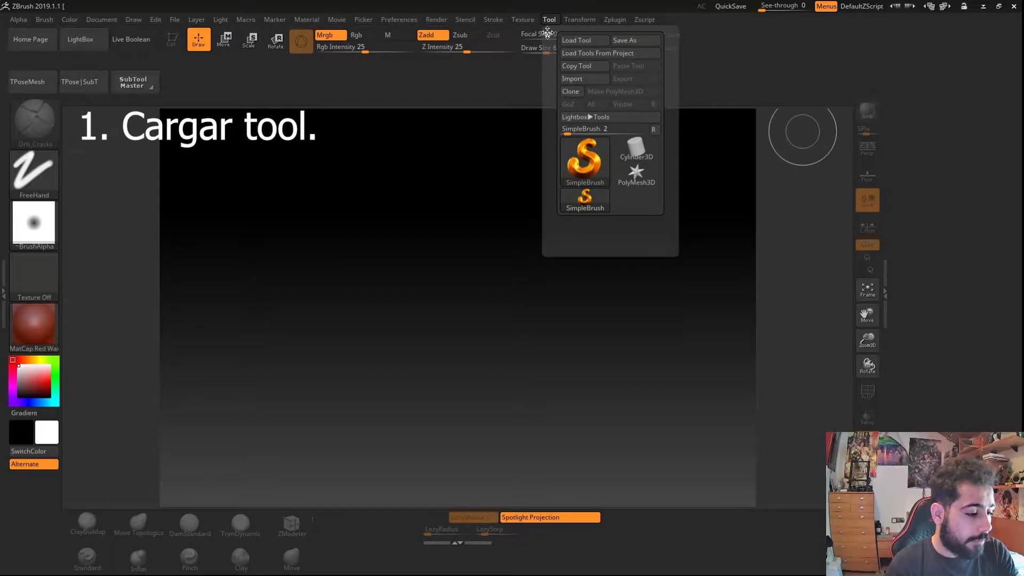
left_click(547, 33)
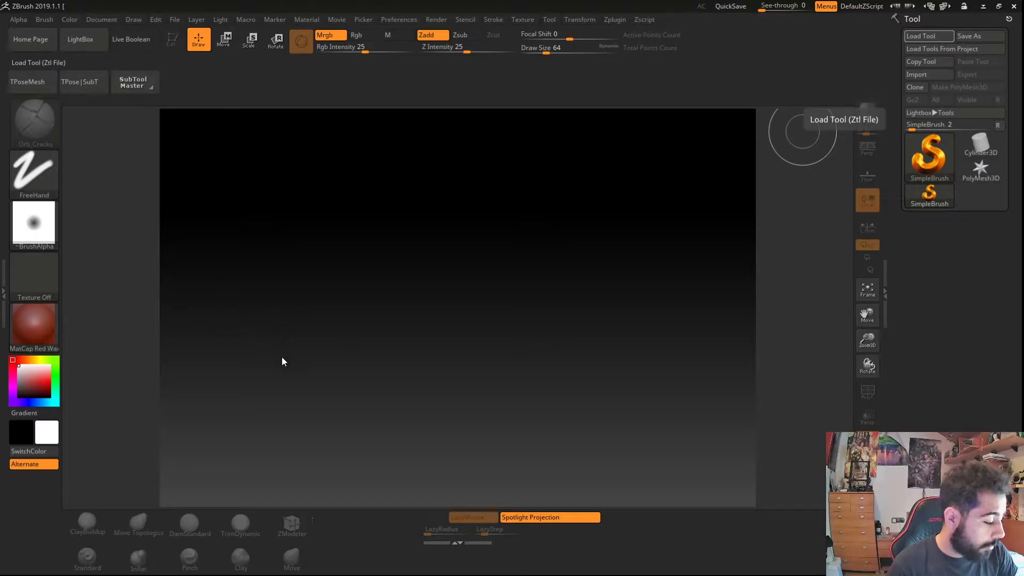
mouse_move(315, 344)
left_mouse_down()
mouse_move(334, 350)
mouse_move(339, 394)
mouse_move(354, 409)
mouse_move(360, 363)
mouse_move(350, 315)
left_mouse_up()
left_click_drag(350, 382, 443, 427)
right_click_drag(395, 191, 405, 288, "ctrl")
mouse_move(421, 406)
right_mouse_down("ctrl")
mouse_move(416, 369)
mouse_move(389, 367)
mouse_move(457, 401)
mouse_move(293, 333)
right_mouse_up("ctrl")
left_click(416, 373, "alt")
key("shift+f")
key("shift+f")
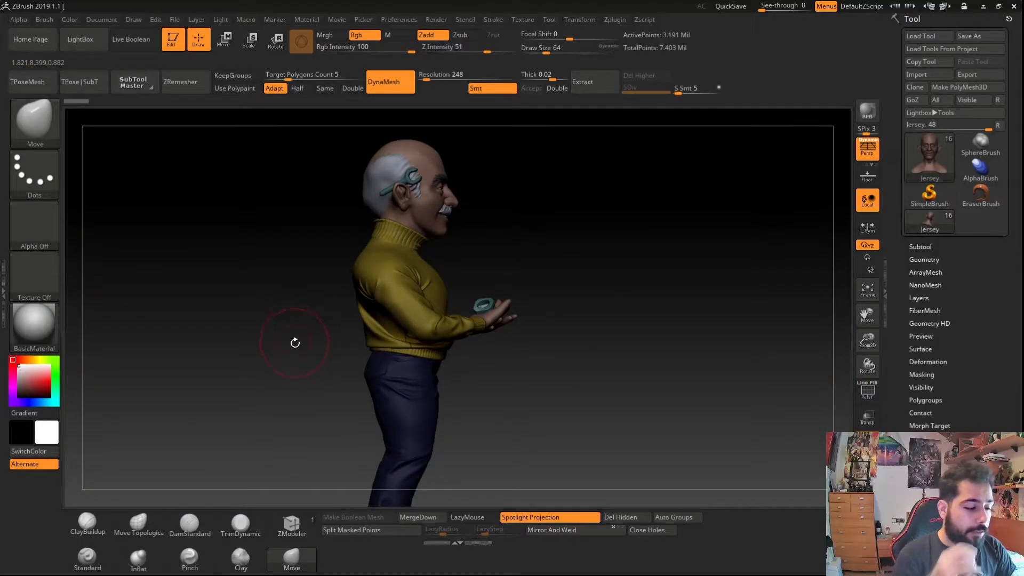
- Fill all visible subtools using SubTool Master's Fill with the Color option
left_click(616, 19)
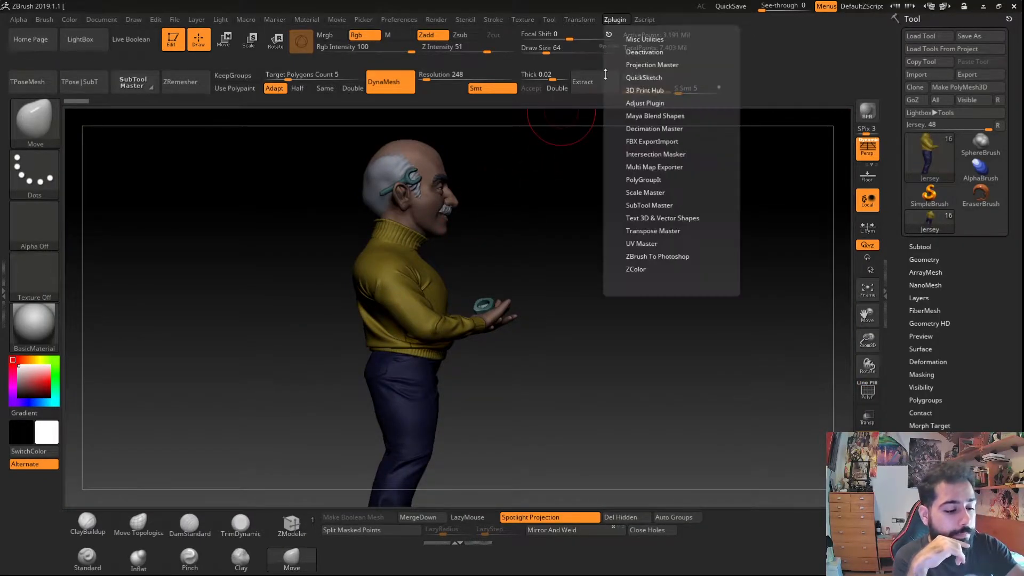
left_click(635, 205)
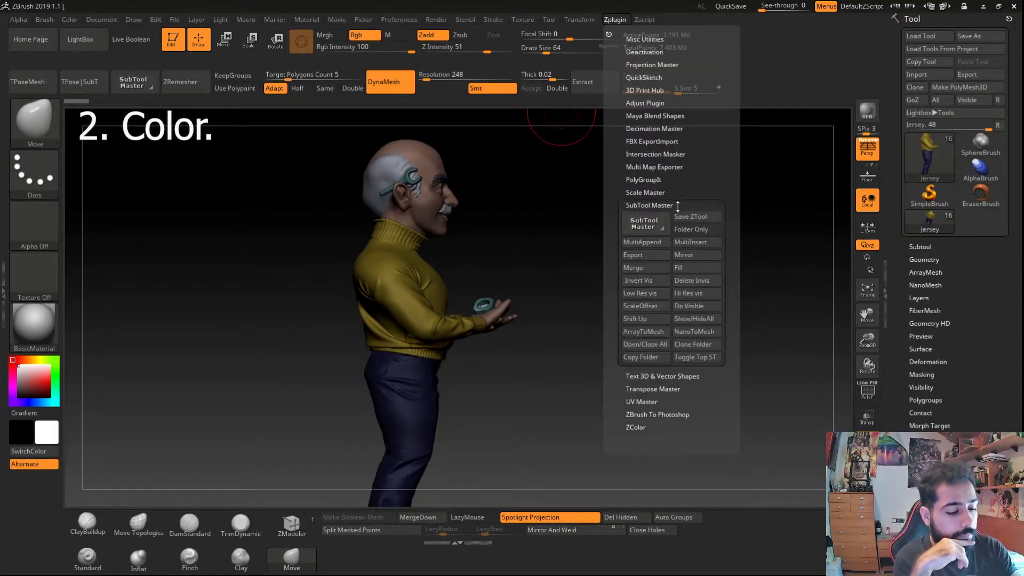
left_click(682, 266)
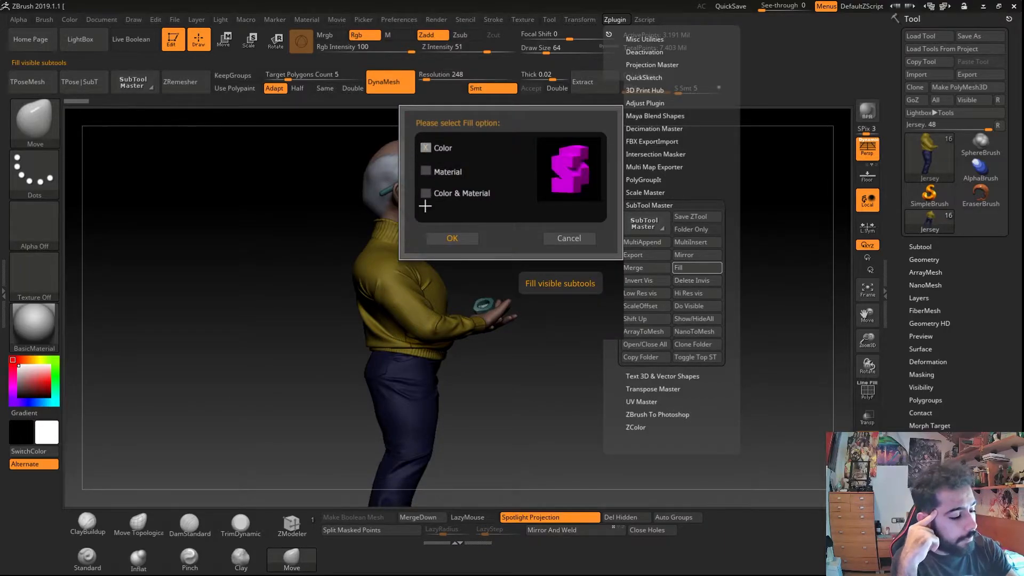
left_click(438, 243)
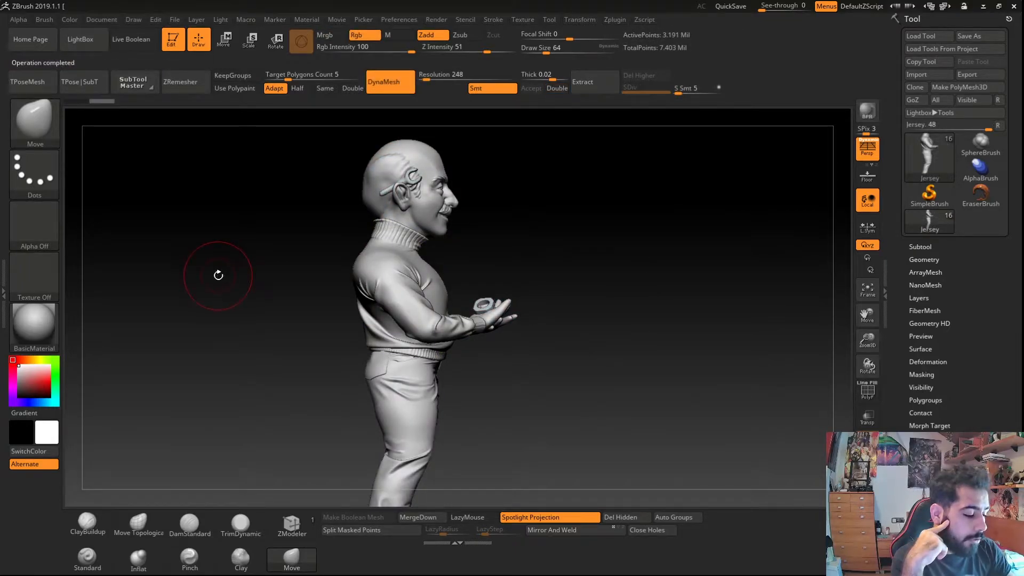
- Append a Sphere3D subtool to the character
mouse_move(322, 317)
left_mouse_down()
mouse_move(263, 304)
mouse_move(245, 317)
left_mouse_up()
mouse_move(245, 317)
right_mouse_down()
mouse_move(250, 295)
mouse_move(345, 309)
mouse_move(380, 274)
right_mouse_up()
mouse_move(393, 350)
right_mouse_down("ctrl")
mouse_move(424, 384)
mouse_move(362, 371)
right_mouse_up("ctrl")
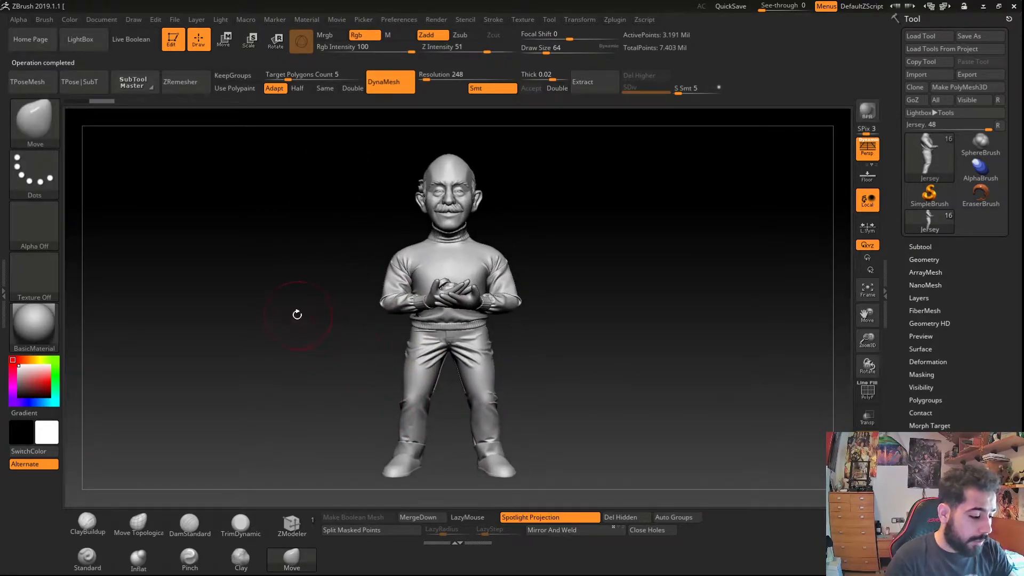
right_click_drag(339, 330, 382, 326)
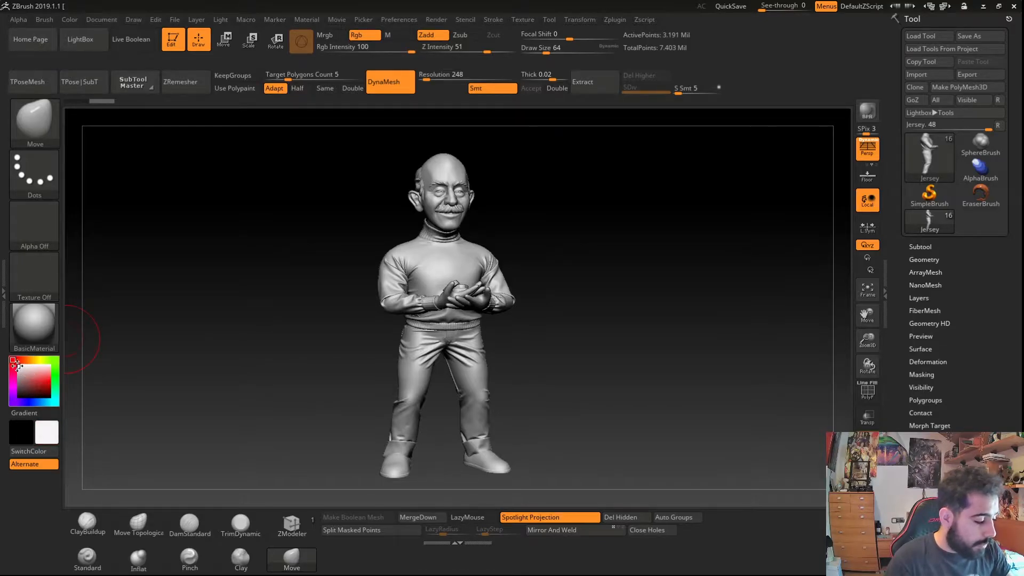
mouse_move(26, 370)
left_mouse_down()
mouse_move(40, 379)
mouse_move(17, 364)
left_mouse_up()
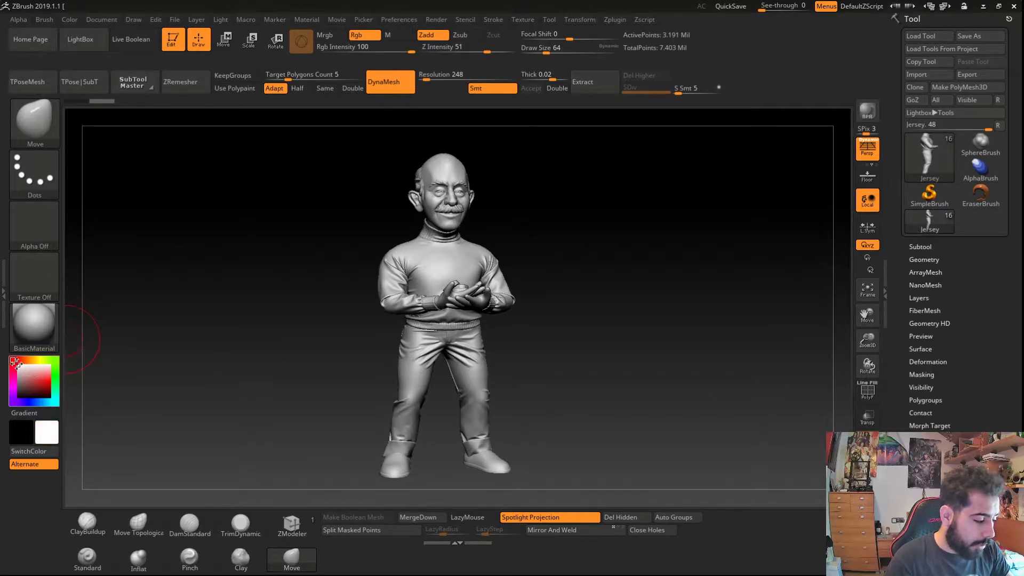
left_click(915, 246)
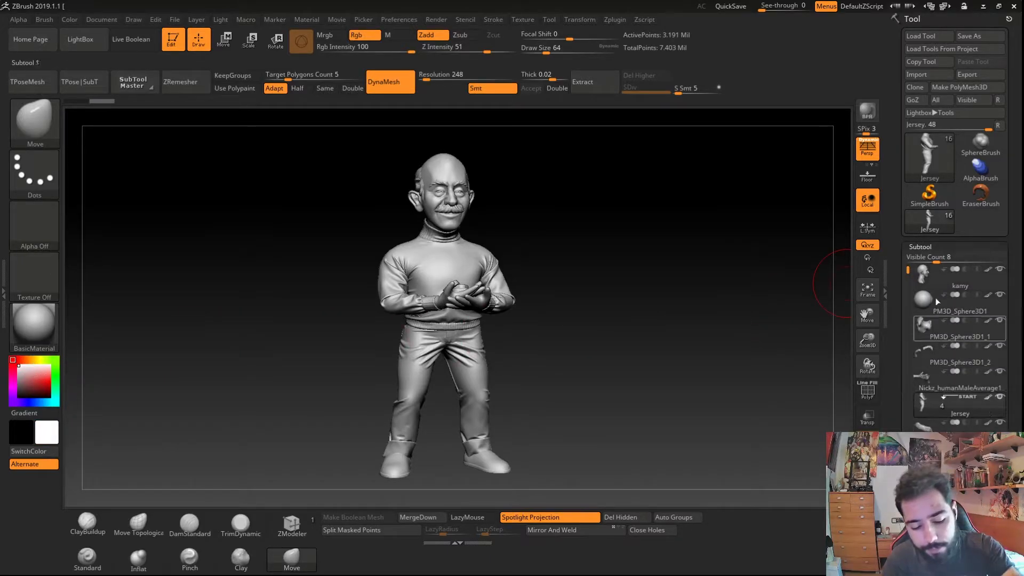
left_click_drag(915, 246, 916, 164)
left_click(979, 478)
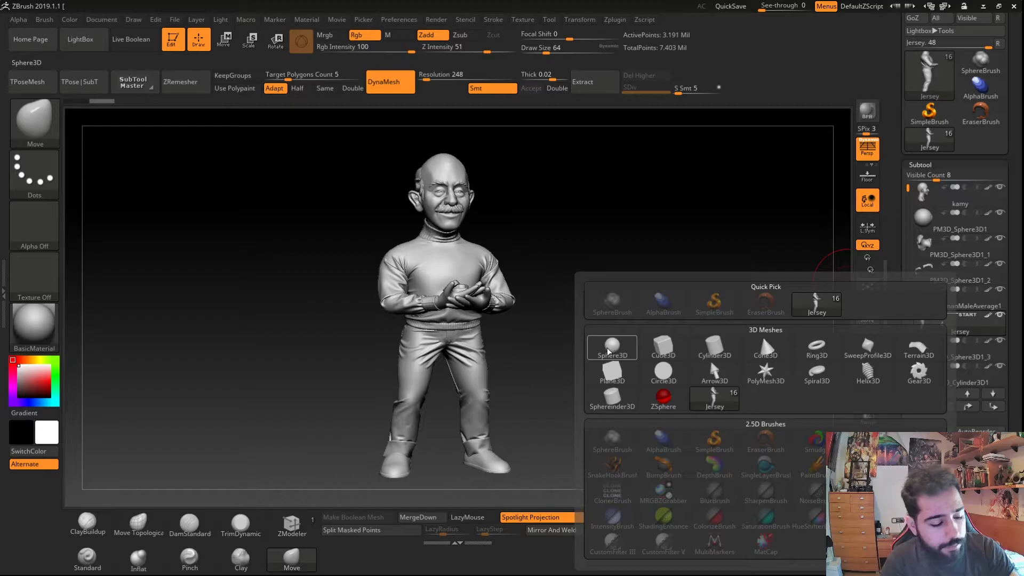
left_click(612, 349)
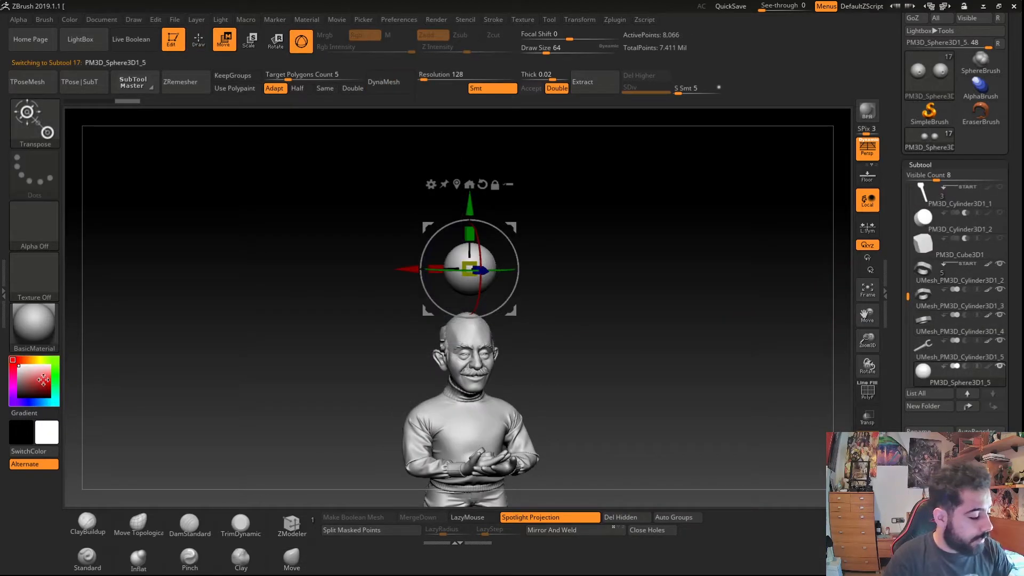
- Pick a red and then a green colour to preview on the sphere
left_click(48, 381)
left_click(36, 387)
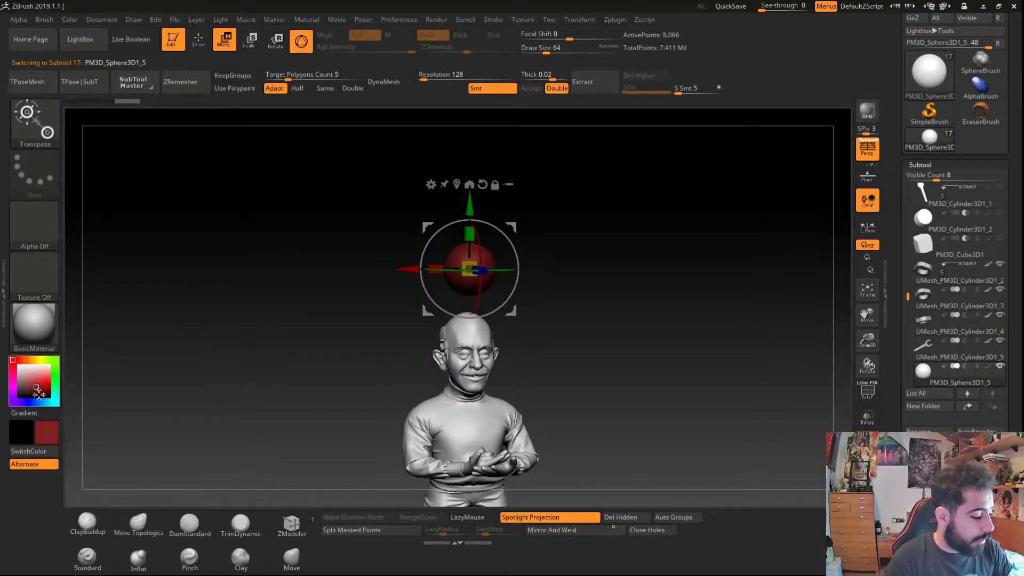
left_click(49, 363)
left_click(44, 380)
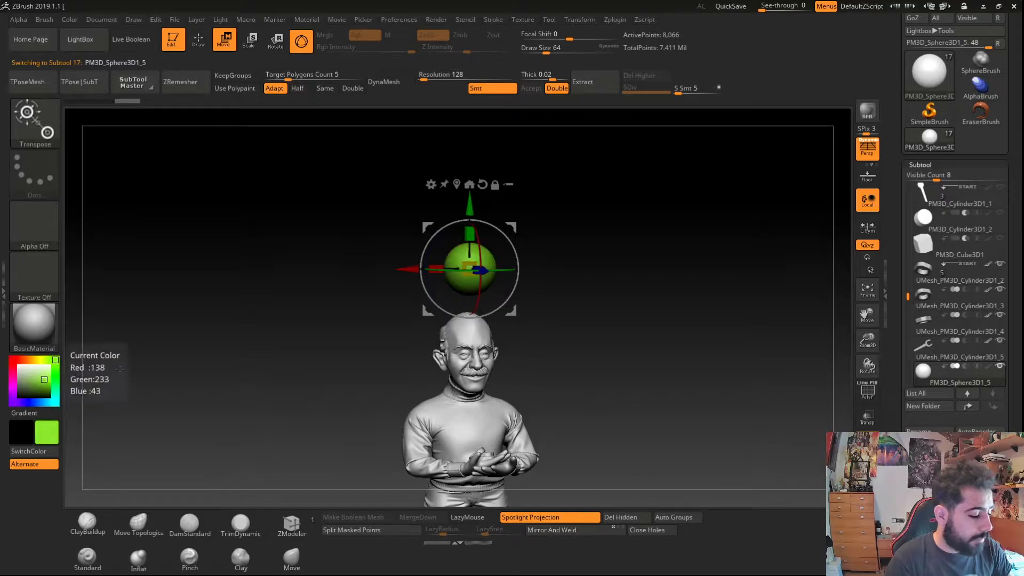
key("q")
right_click_drag(469, 261, 400, 288, "ctrl")
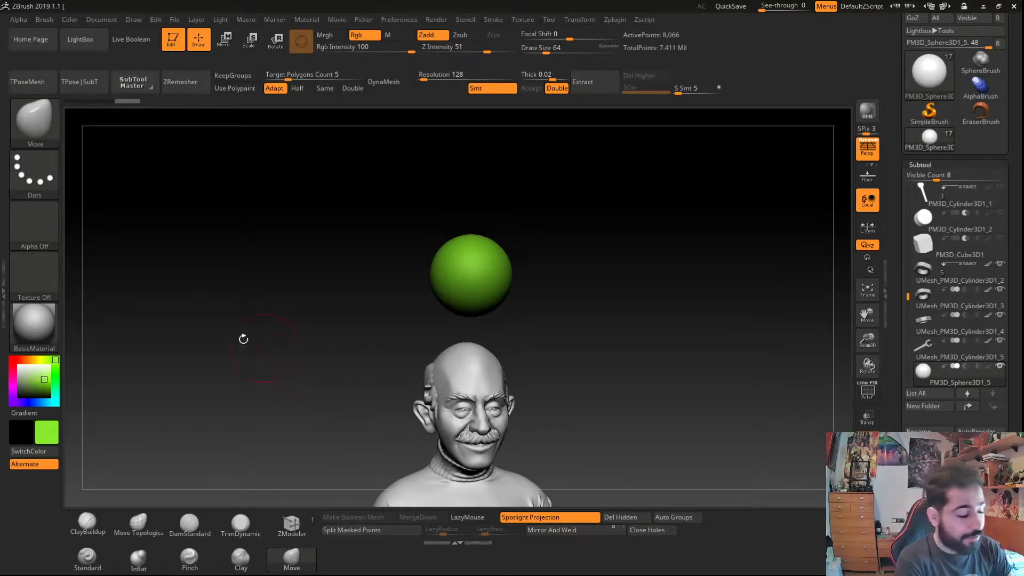
- Fill the sphere with white using FillObject
left_click_drag(22, 383, 19, 366)
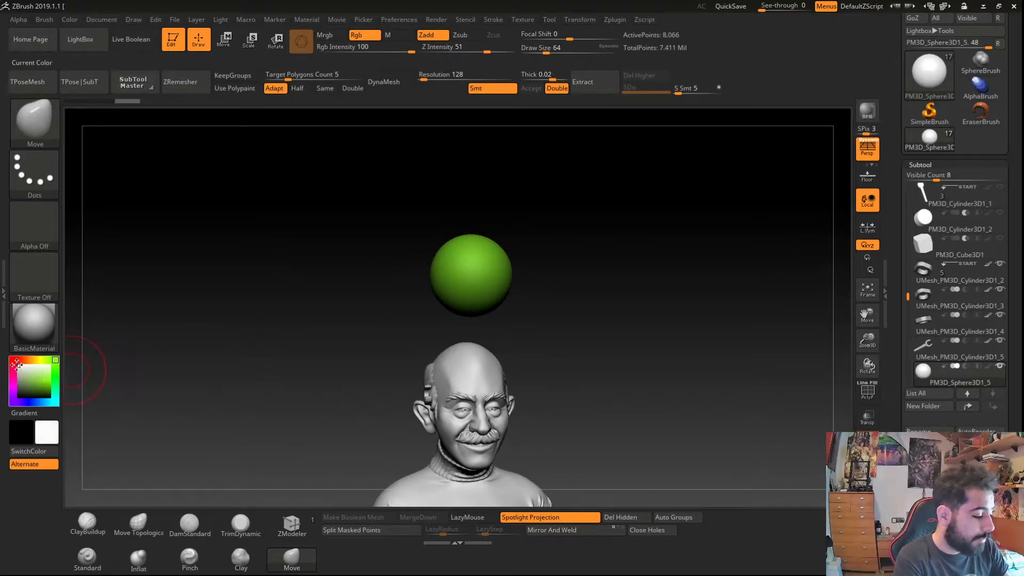
mouse_move(406, 410)
left_mouse_down()
mouse_move(381, 415)
mouse_move(389, 407)
left_mouse_up()
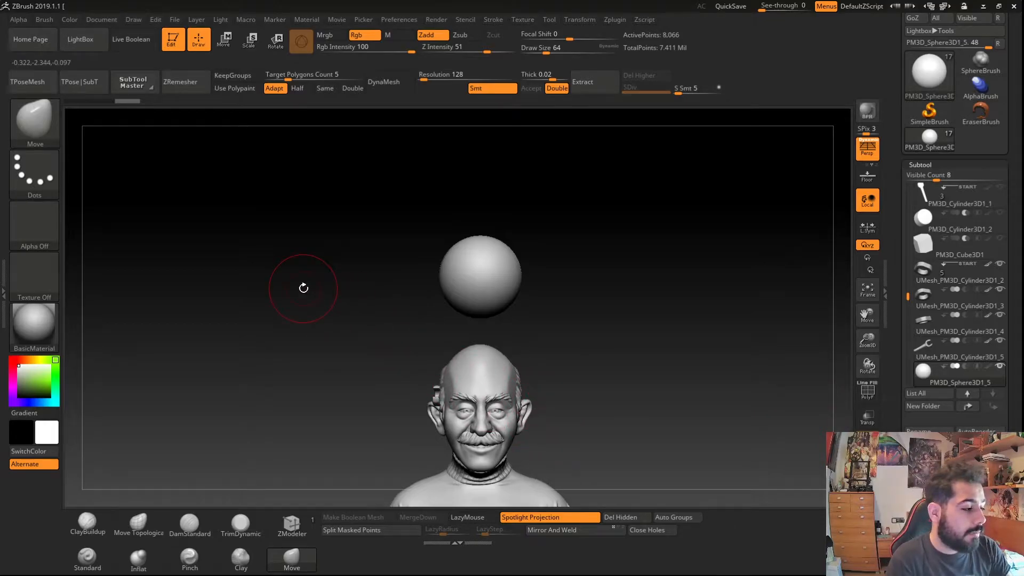
left_click(75, 20)
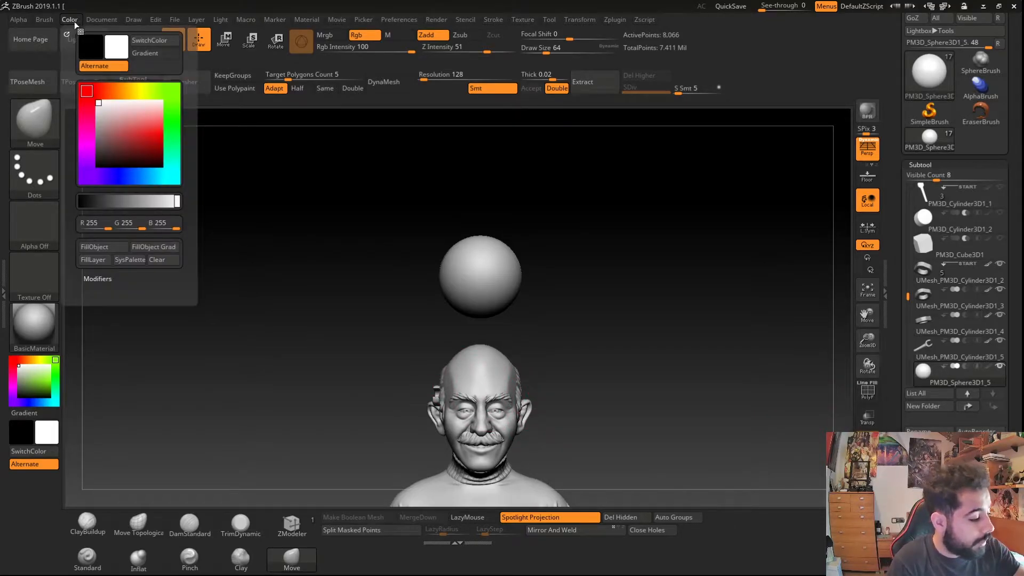
left_click(93, 248)
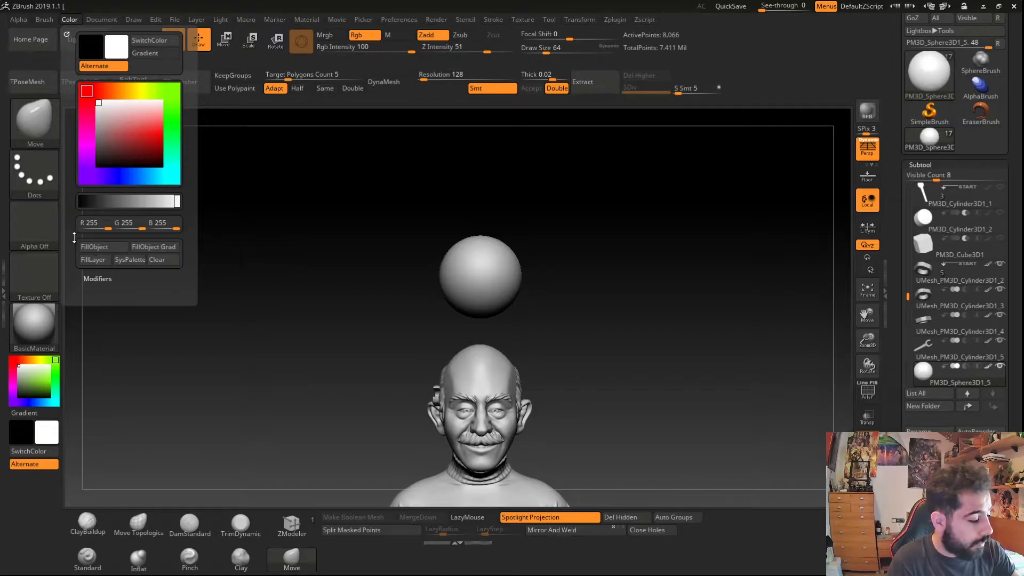
left_click_drag(430, 274, 435, 320)
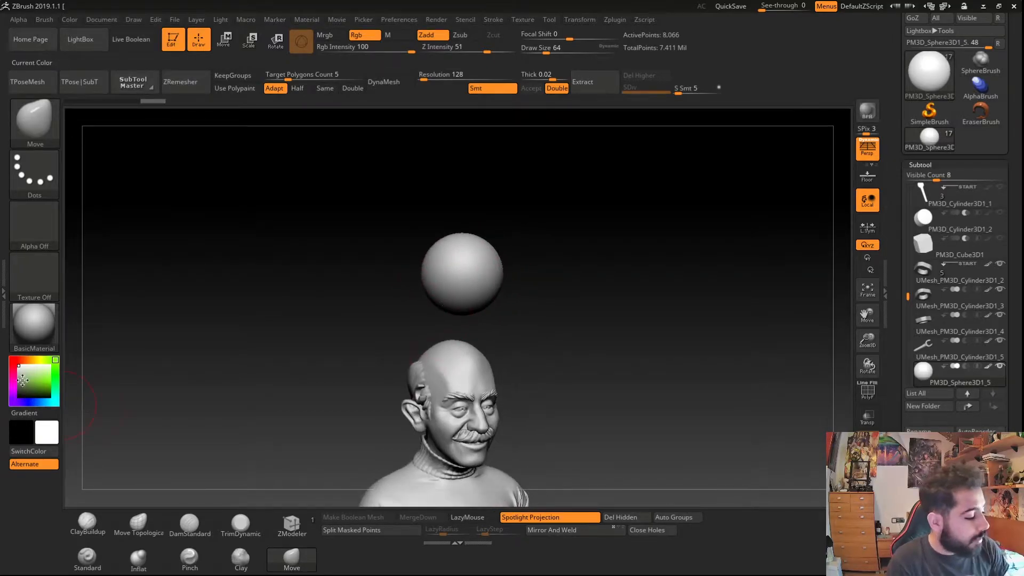
- Pick a bright green (R 126, G 233, B 18) and fill the sphere with it
left_click(41, 380)
left_click_drag(40, 381, 46, 381)
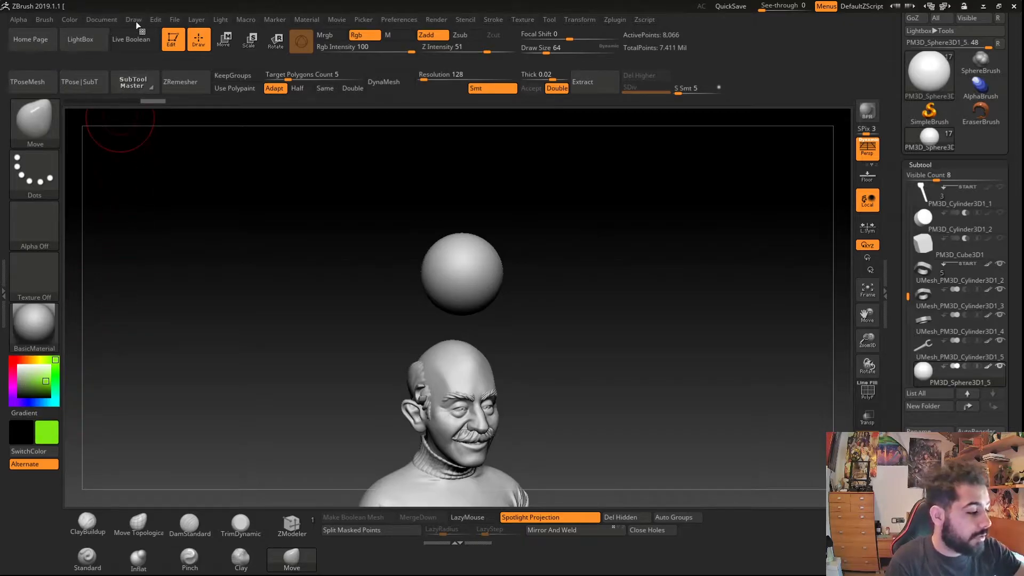
left_click(70, 17)
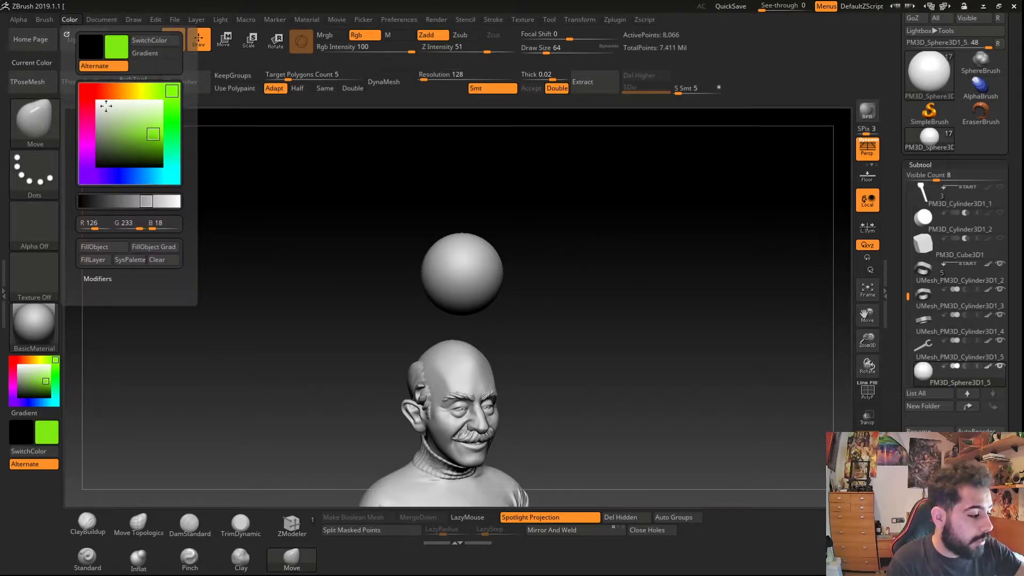
left_click(94, 246)
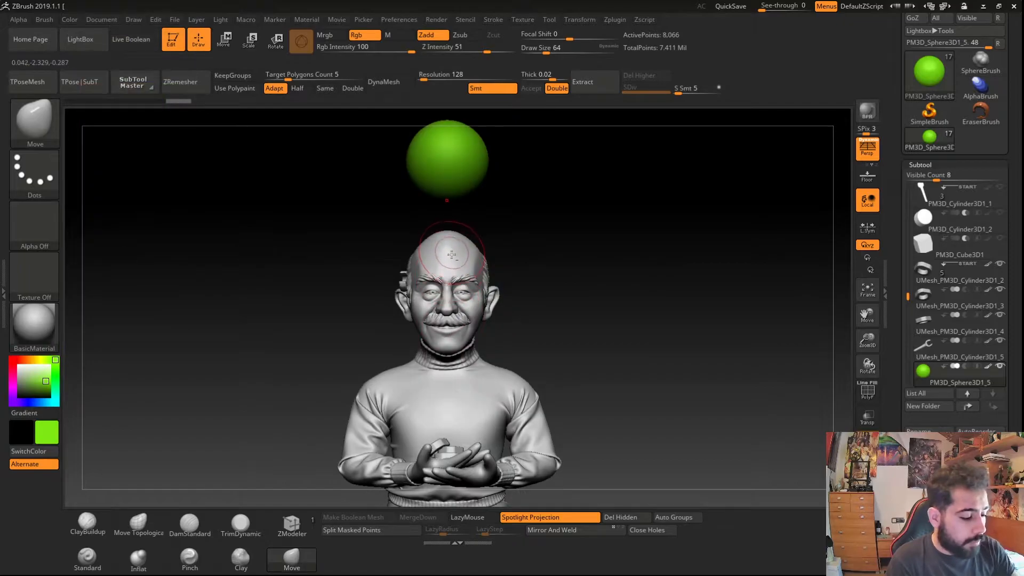
- Select the head subtool and fill it with a skin colour (R 215, G 191, B 158)
left_click(448, 255, "alt")
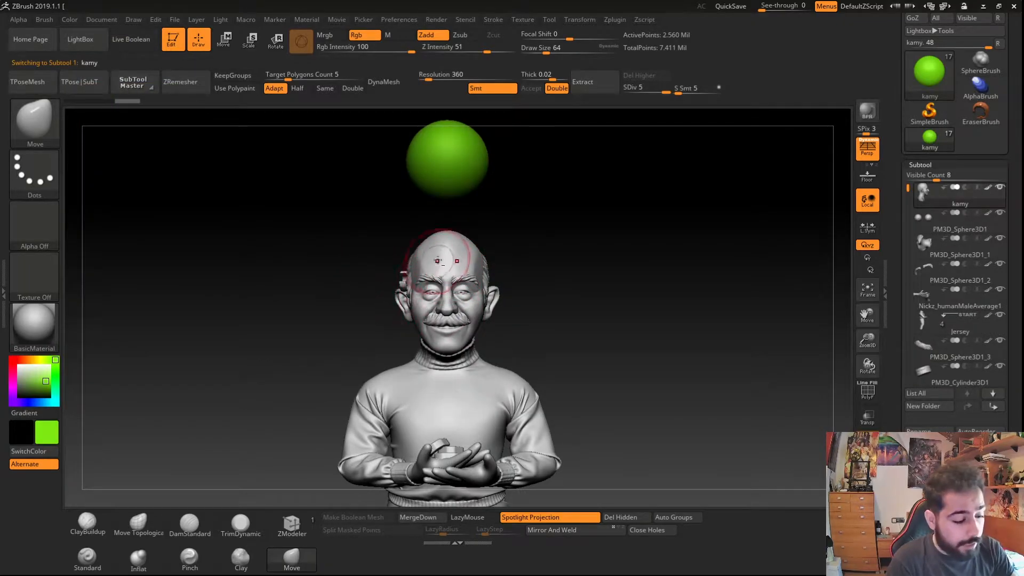
left_click_drag(659, 320, 738, 322)
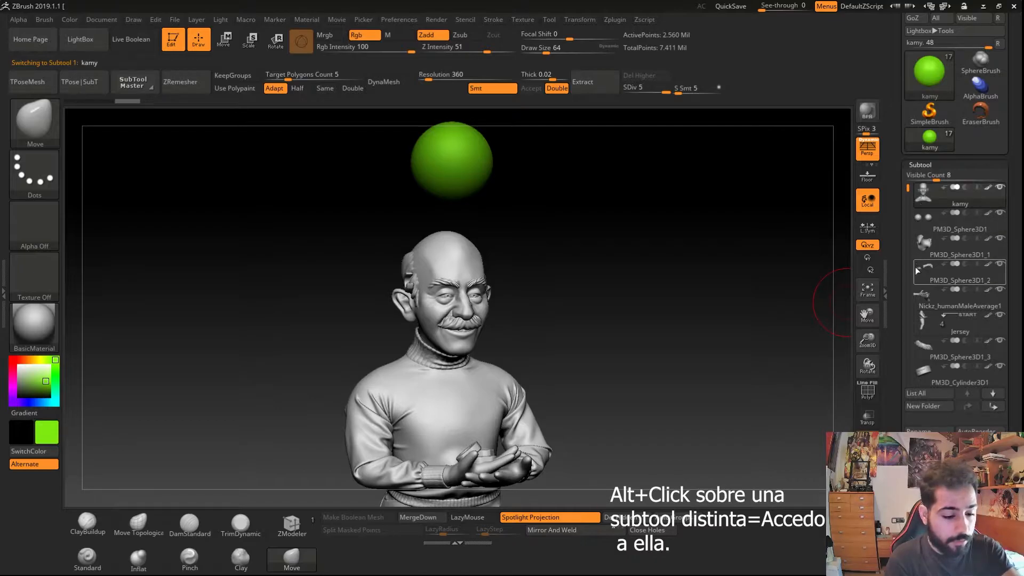
key("ctrl")
right_click_drag(429, 303, 398, 309, "ctrl")
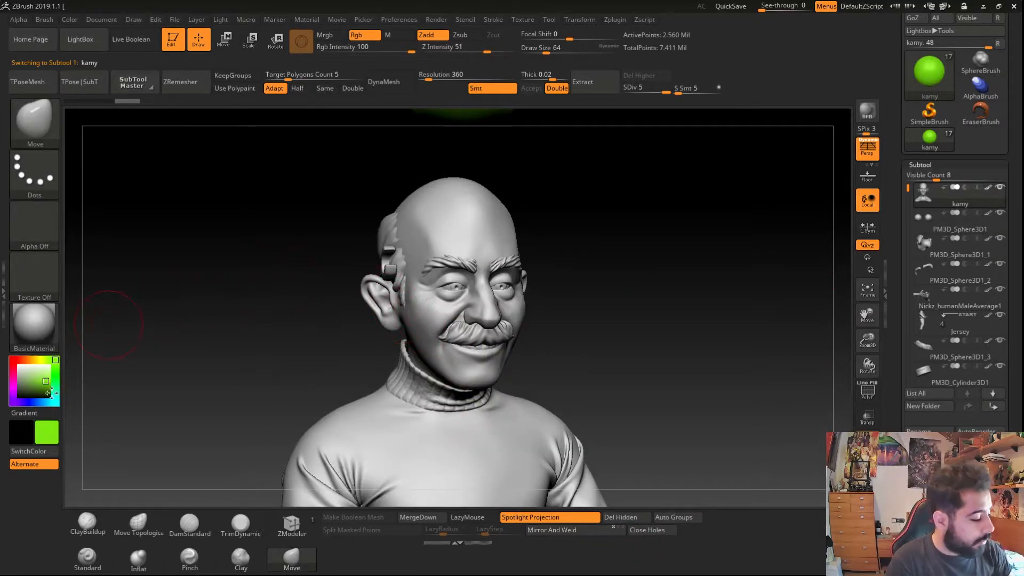
left_click_drag(27, 374, 30, 374)
left_click(69, 19)
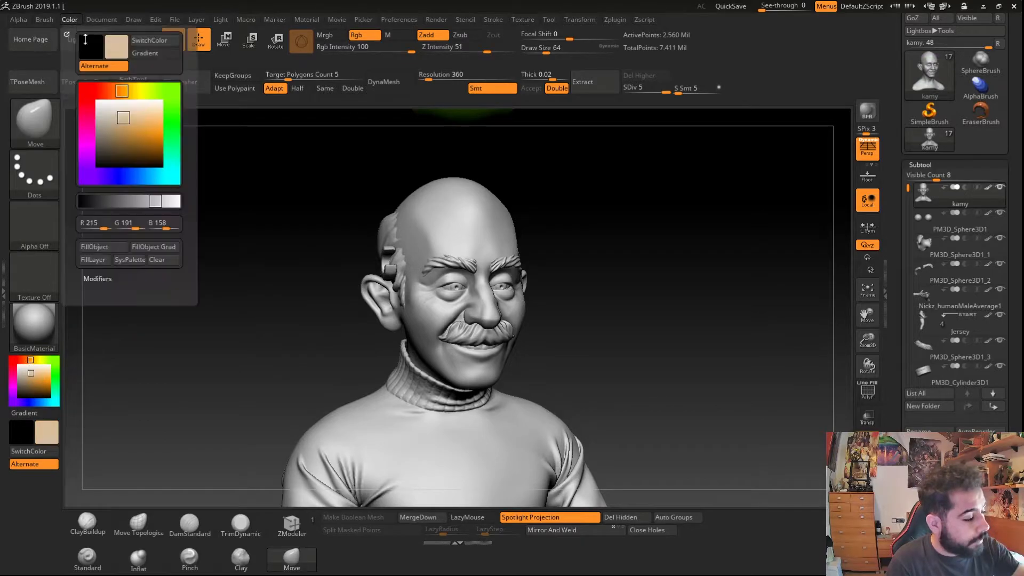
left_click(94, 247)
- Fill the head with a mid grey of R 153, G 153, B 153
left_click(70, 19)
left_click_drag(155, 201, 137, 206)
left_click(138, 203)
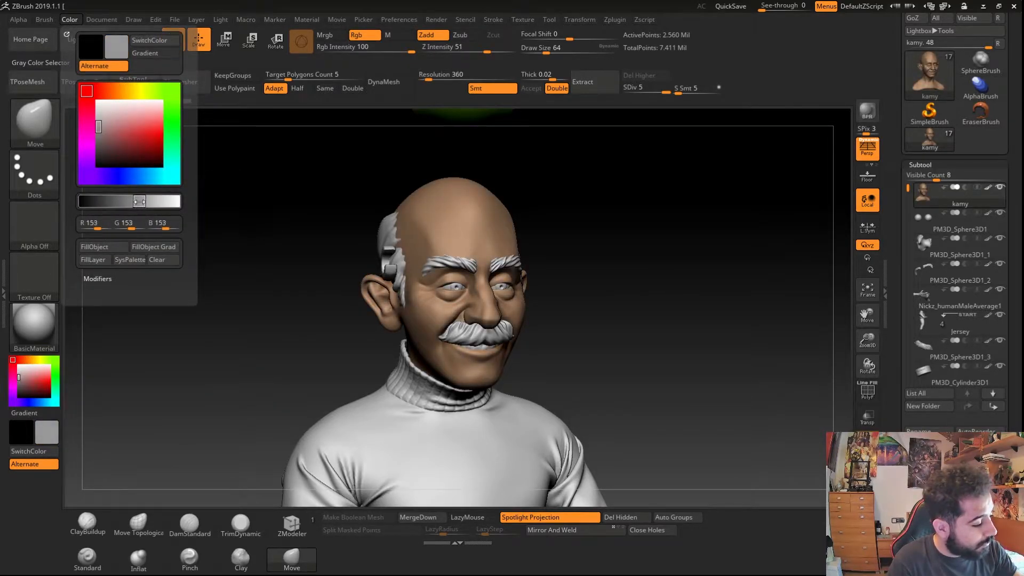
left_click(109, 247)
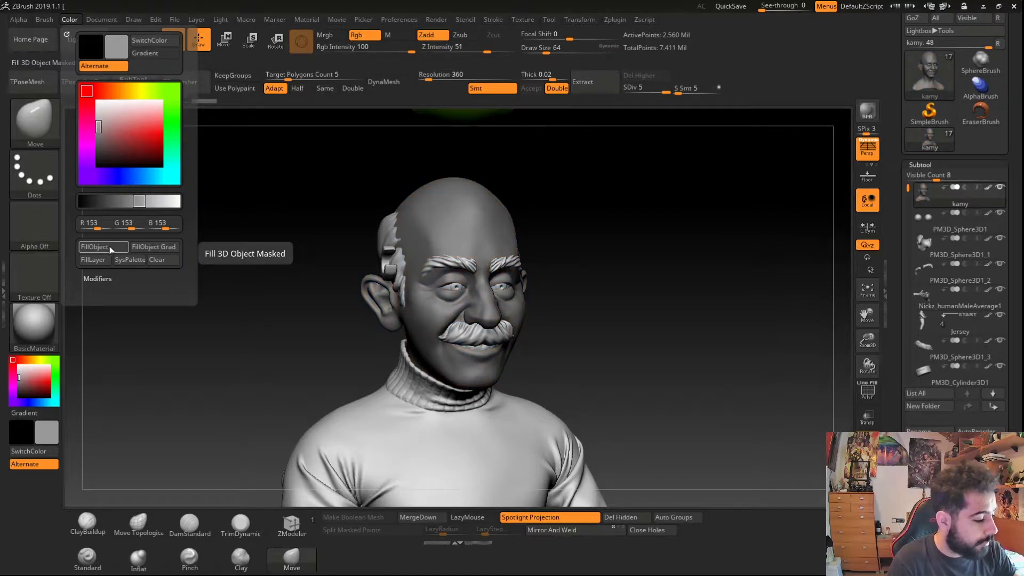
- Set the current colour to a skin tone of R 208, G 174, B 150
left_click(121, 119)
left_click(115, 90)
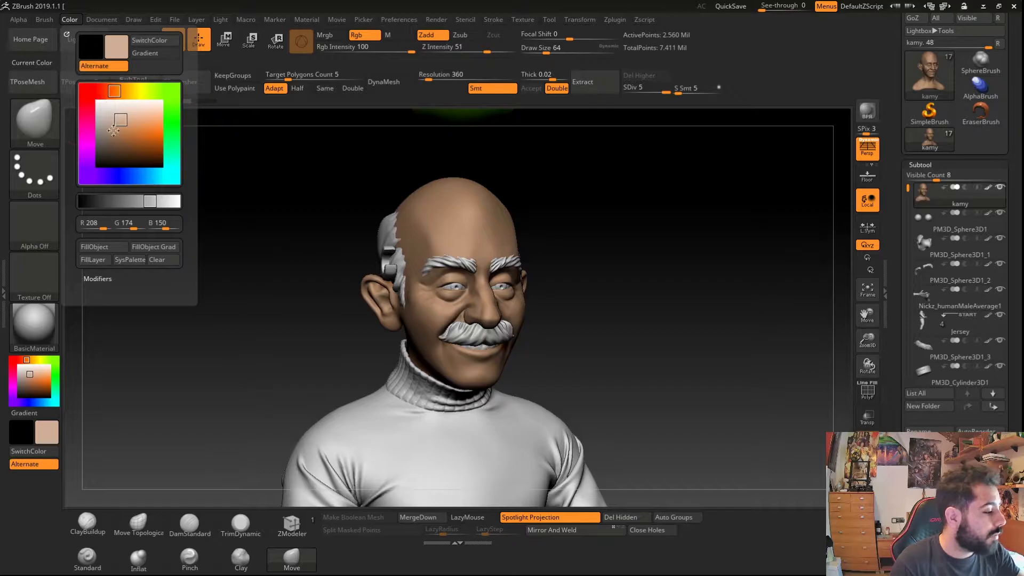
left_click_drag(118, 116, 116, 120)
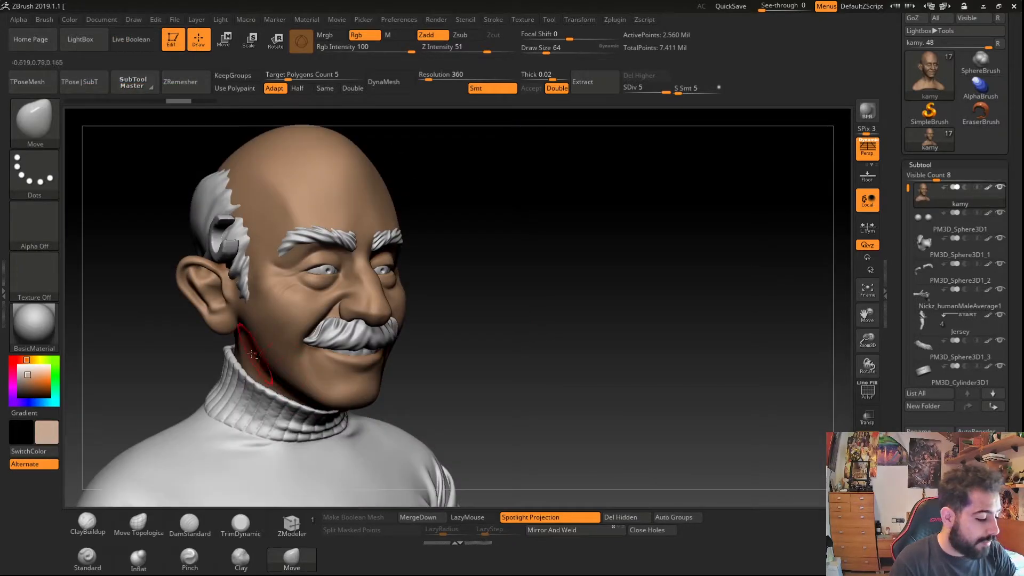
- Switch the active brush to the Standard brush
mouse_move(265, 350)
right_mouse_down("alt")
mouse_move(305, 392)
mouse_move(332, 387)
right_mouse_up("alt")
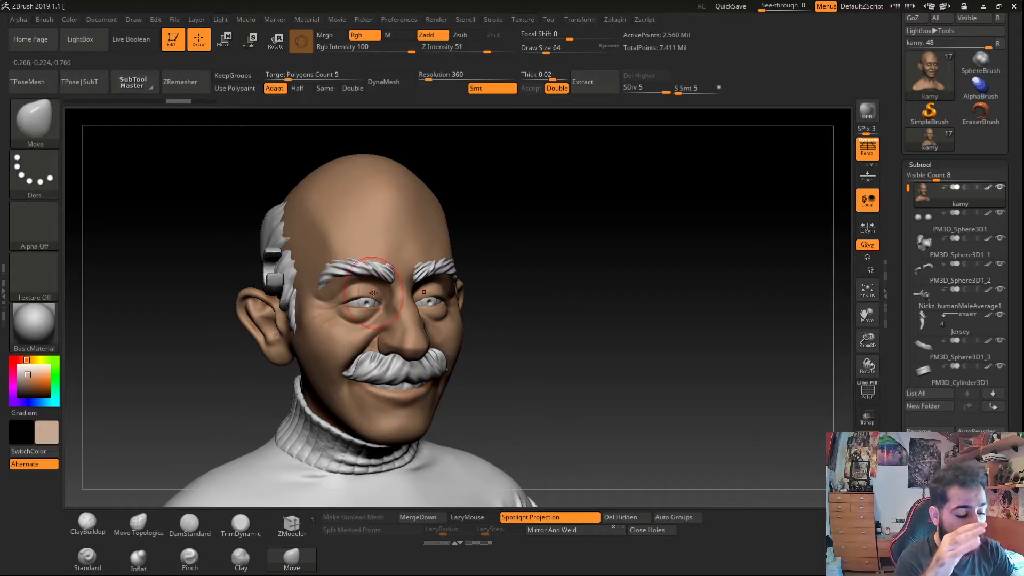
right_click_drag(352, 339, 250, 320)
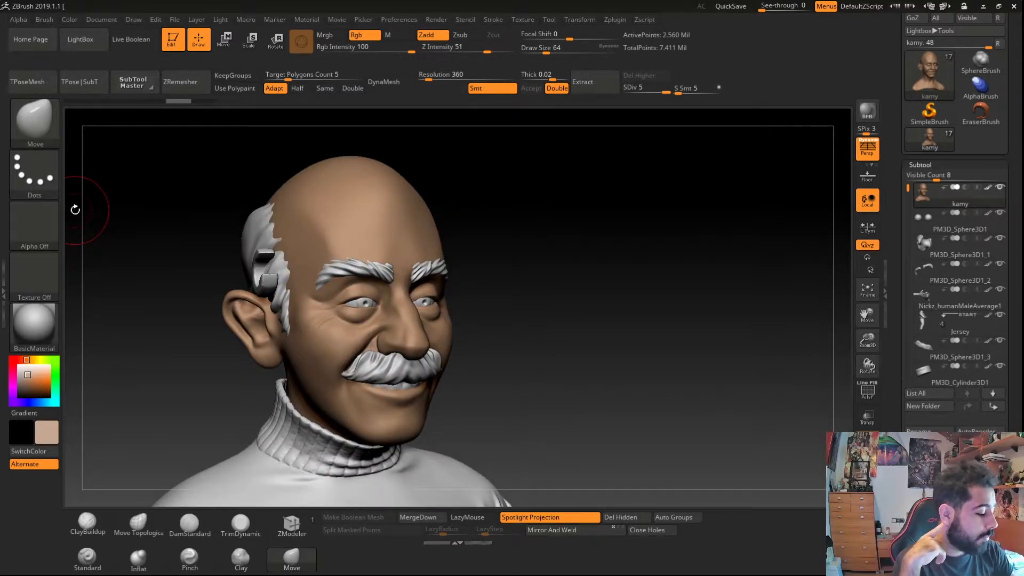
left_click(44, 137)
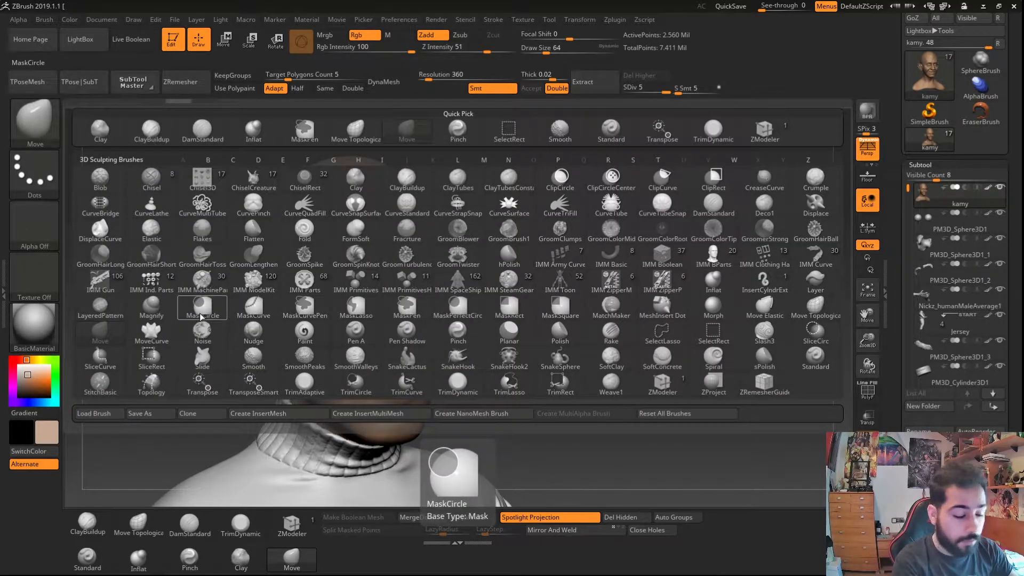
key("s")
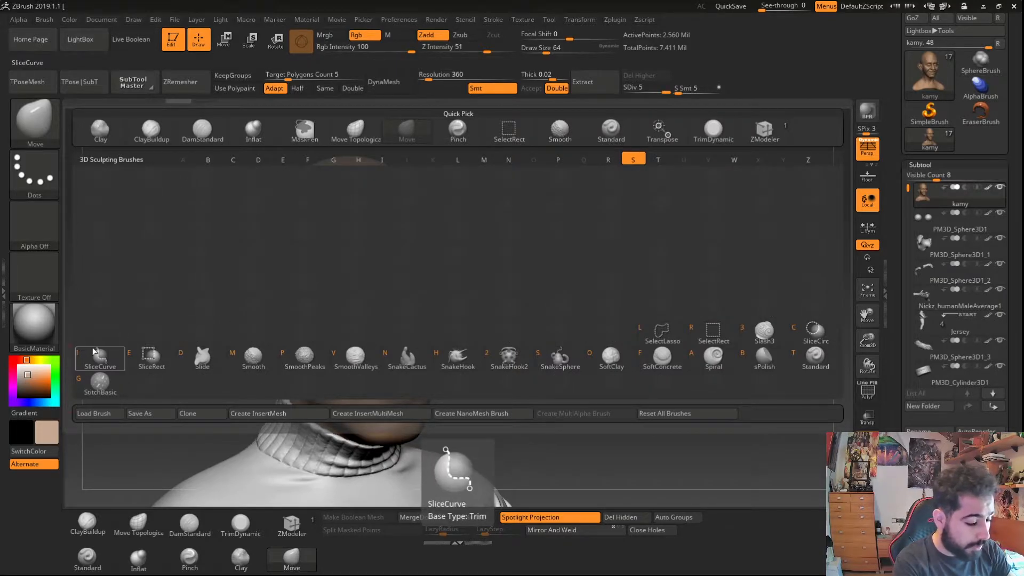
left_click(794, 352)
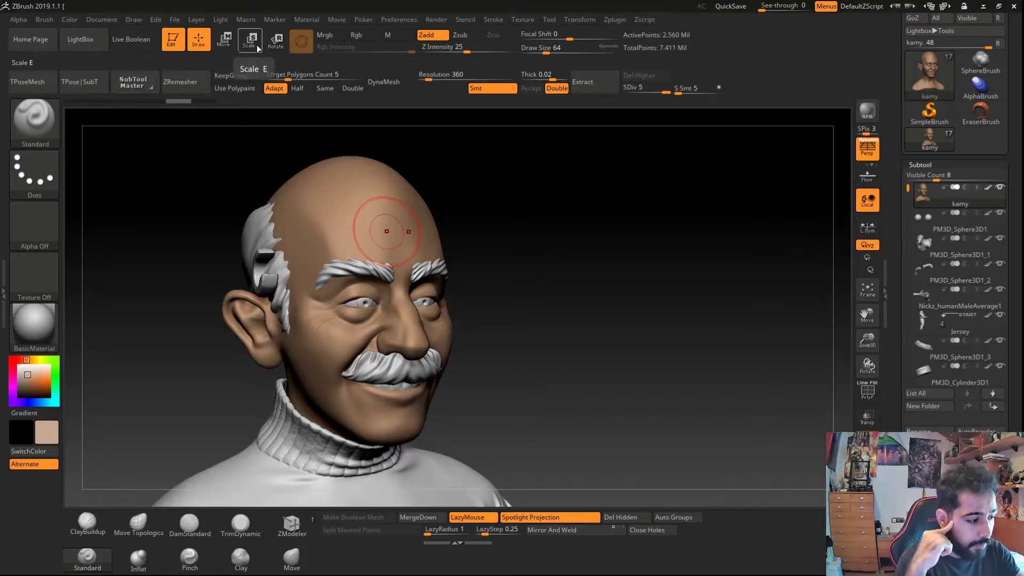
- Try Zadd and Zsub sculpt strokes on the forehead, undoing each stroke
left_click(224, 41)
left_click(199, 41)
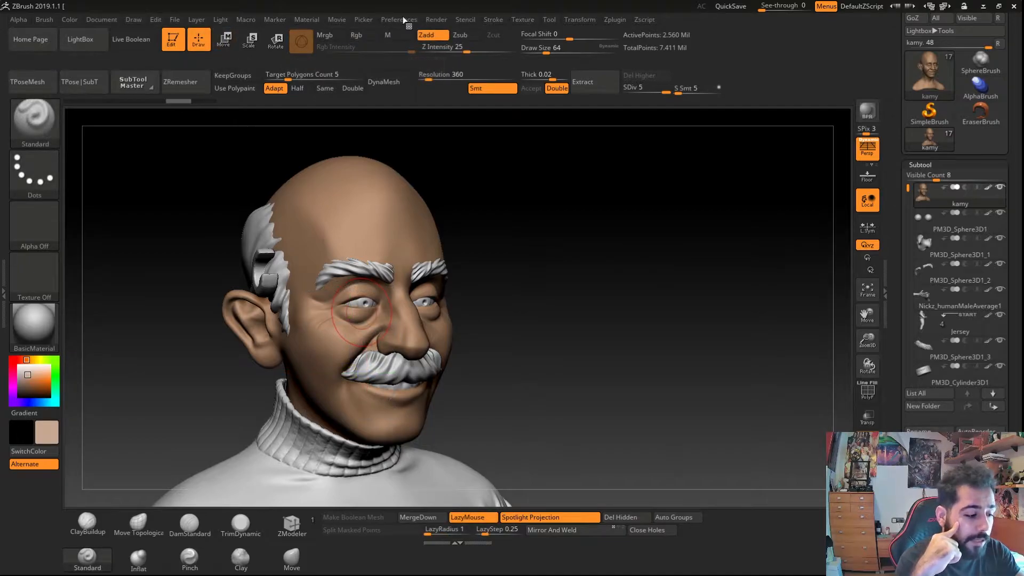
left_click_drag(303, 204, 325, 243)
key("ctrl+z")
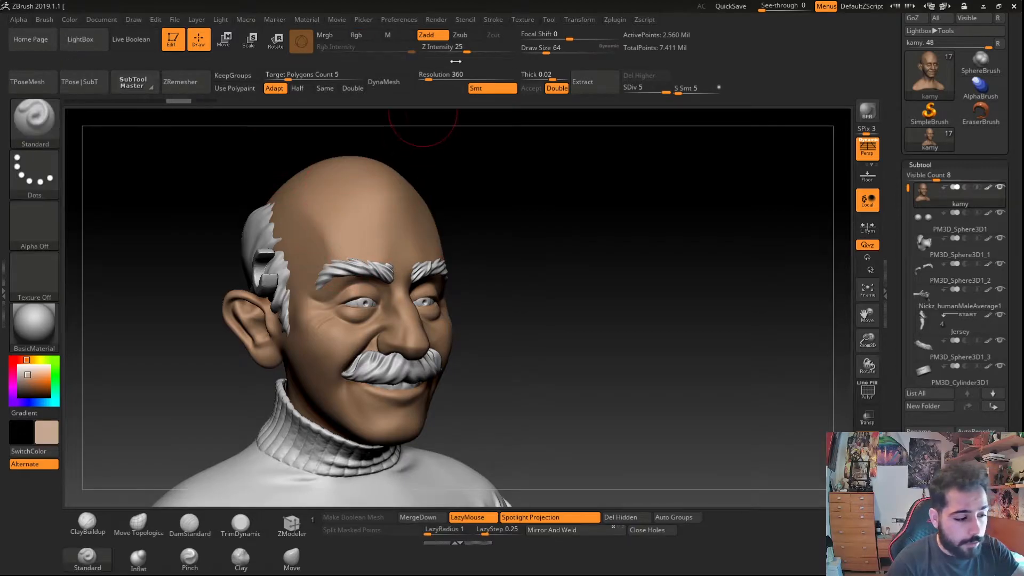
left_click(460, 36)
left_click(426, 34)
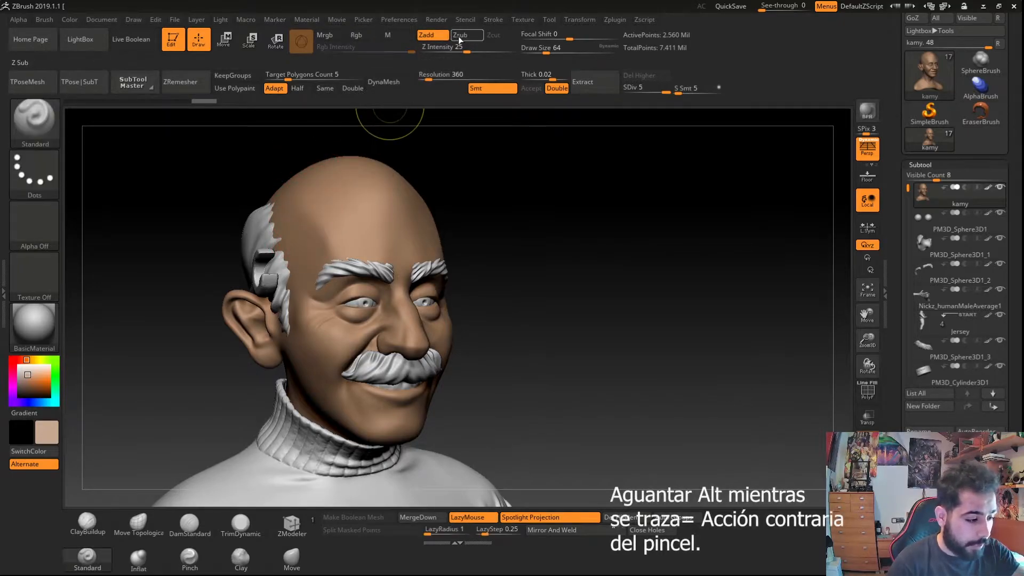
left_click(460, 40)
mouse_move(306, 214)
left_mouse_down("alt")
mouse_move(321, 248)
mouse_move(309, 209)
mouse_move(319, 237)
left_mouse_up("alt")
key("ctrl+z")
left_click(455, 37)
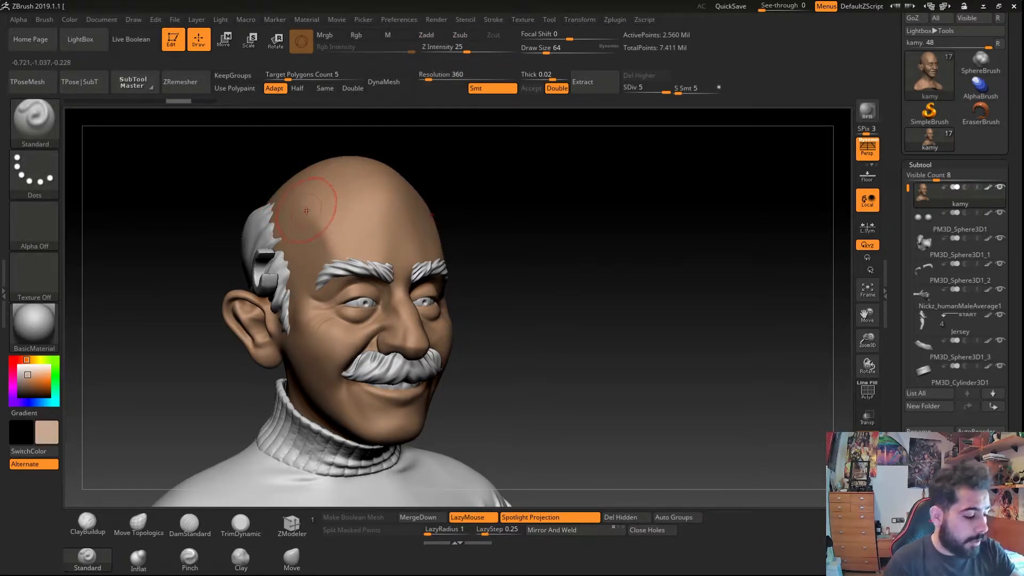
key("ctrl+z")
key("ctrl+shift+z")
- Enable Mrgb, pick a red colour and polypaint reddish strokes on the ear
left_click(326, 35)
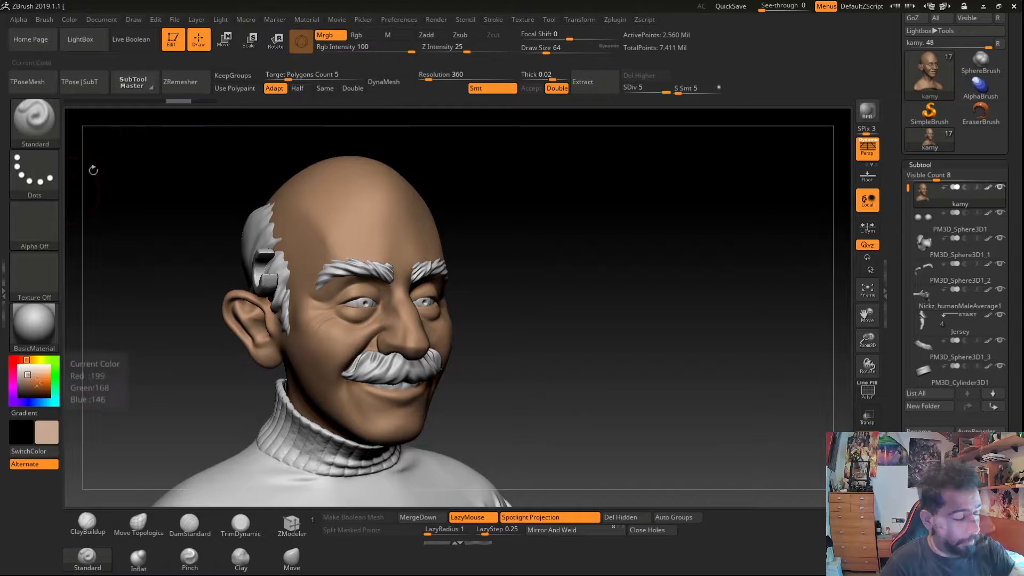
left_click(22, 360)
left_click(36, 383)
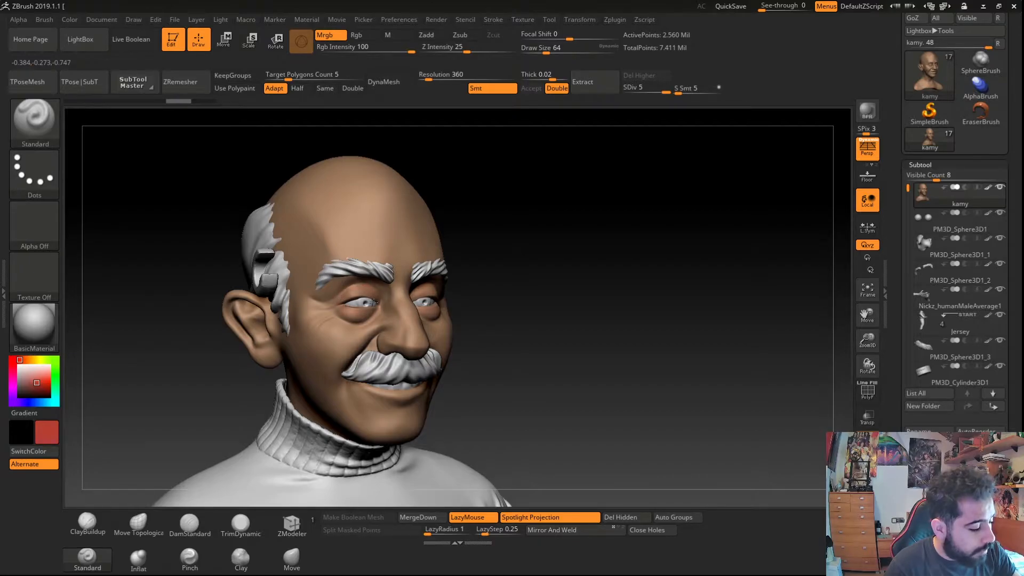
right_click_drag(326, 306, 126, 304)
mouse_move(176, 327)
right_mouse_down()
mouse_move(213, 327)
mouse_move(356, 381)
right_mouse_up()
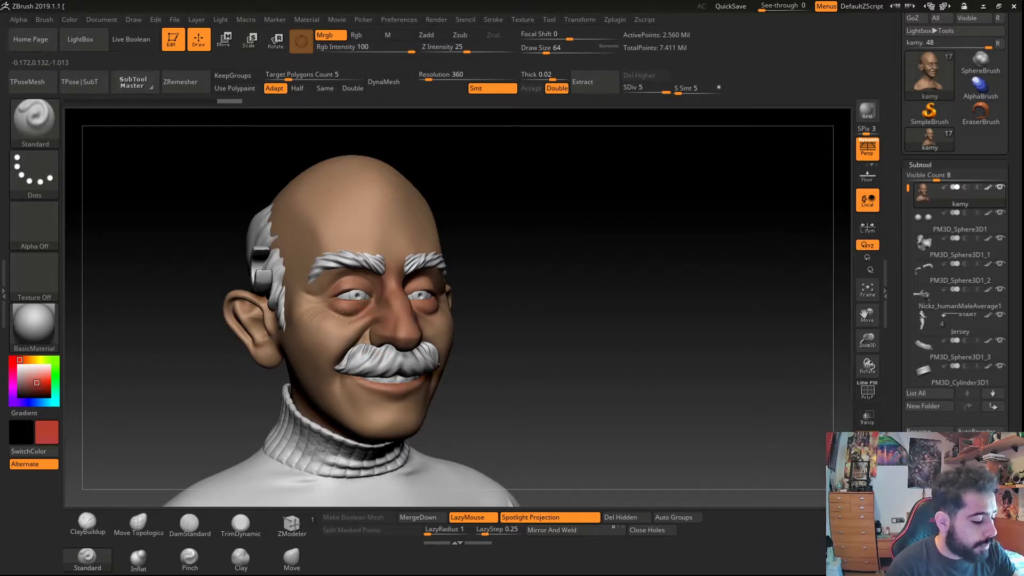
right_click_drag(240, 297, 244, 308)
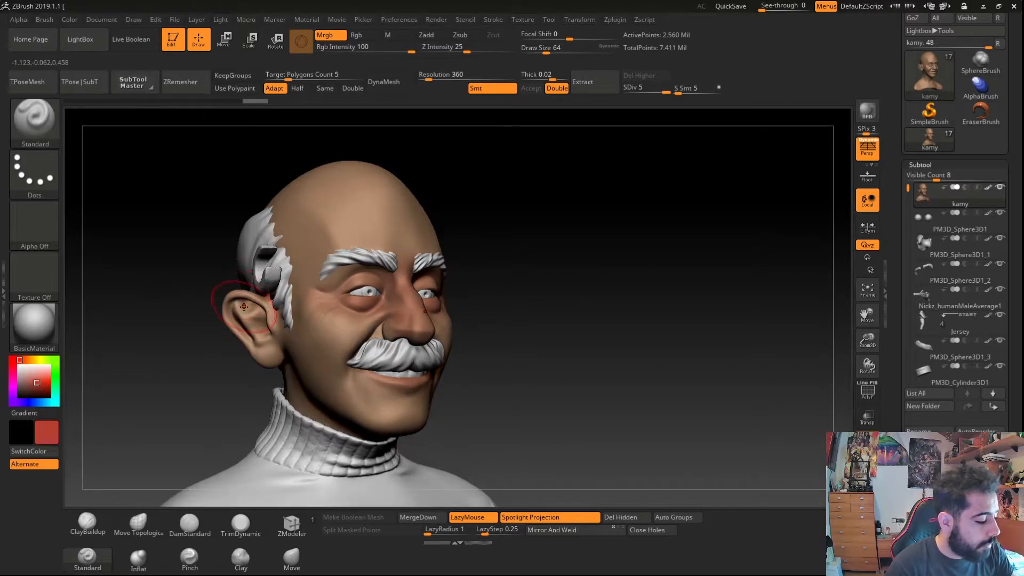
left_click_drag(271, 310, 273, 316)
- Sample the skin colour from the face and paint a stroke of it beside the ear
left_click(38, 403)
left_click(30, 375)
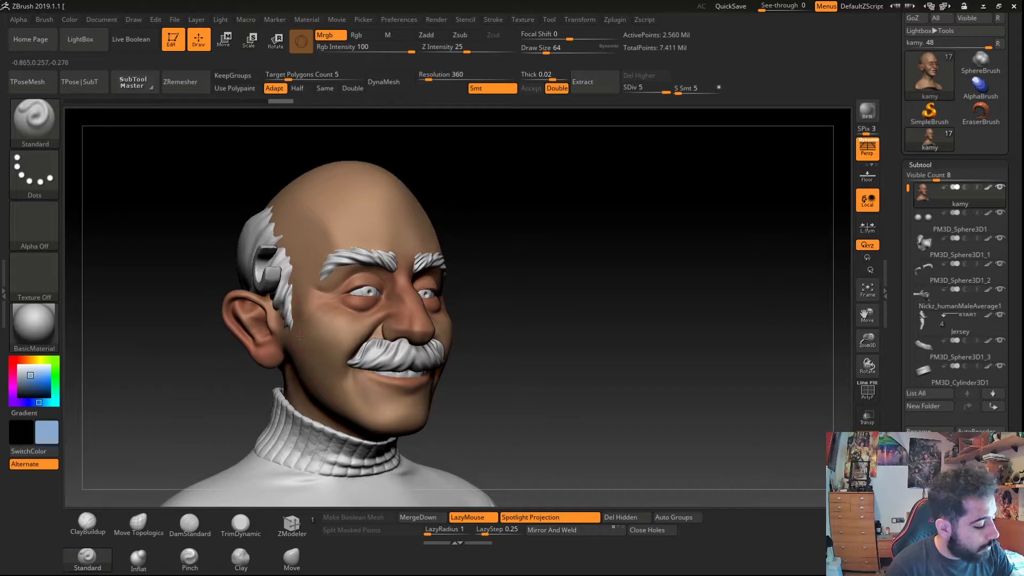
key("c")
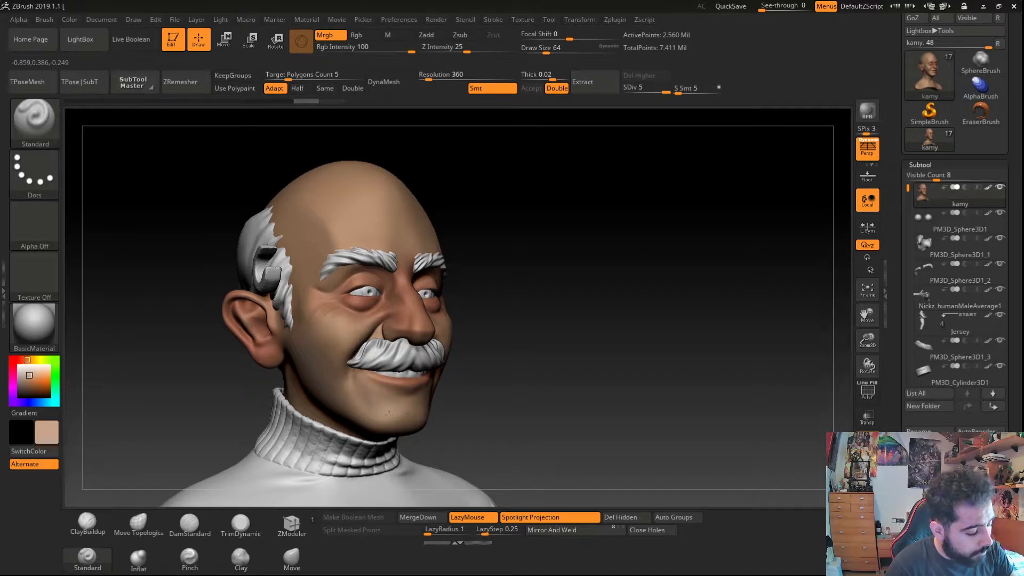
left_click_drag(160, 341, 298, 344)
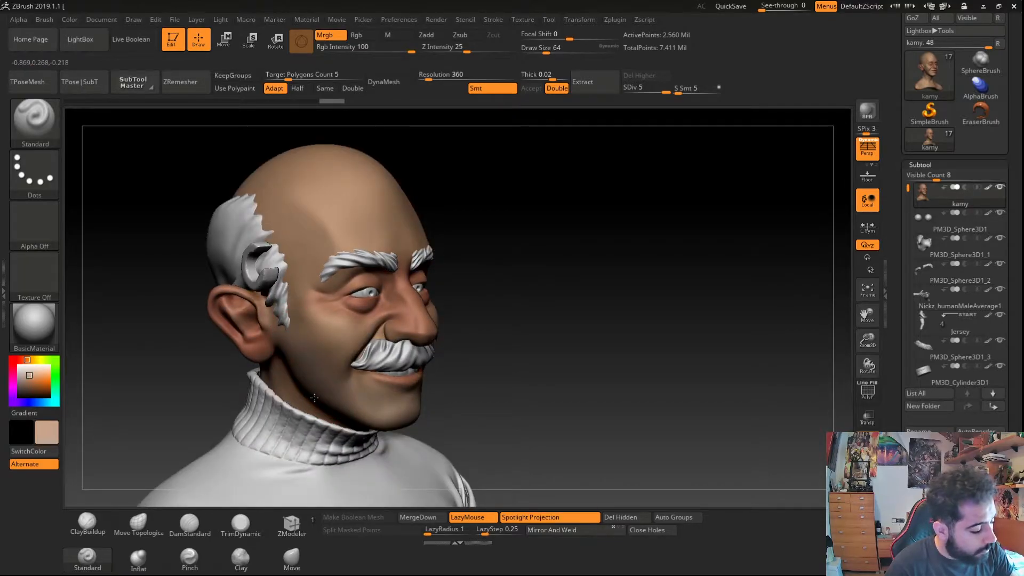
right_click_drag(323, 317, 331, 342)
- Pick a purple-red colour and paint shadows around the eyes
left_click_drag(13, 388, 21, 402)
left_click(34, 378)
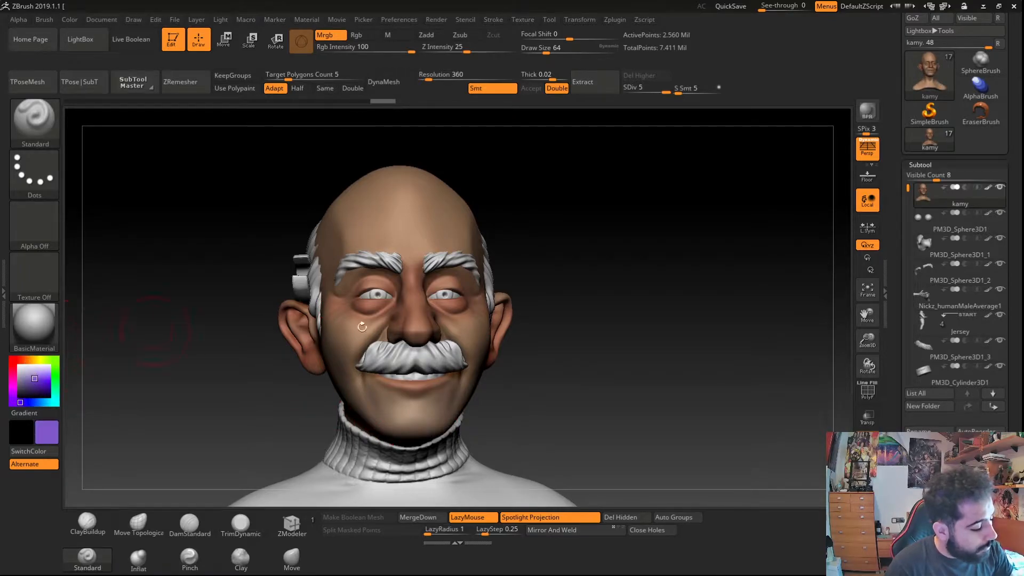
left_click_drag(156, 331, 224, 323)
left_click_drag(160, 331, 200, 344)
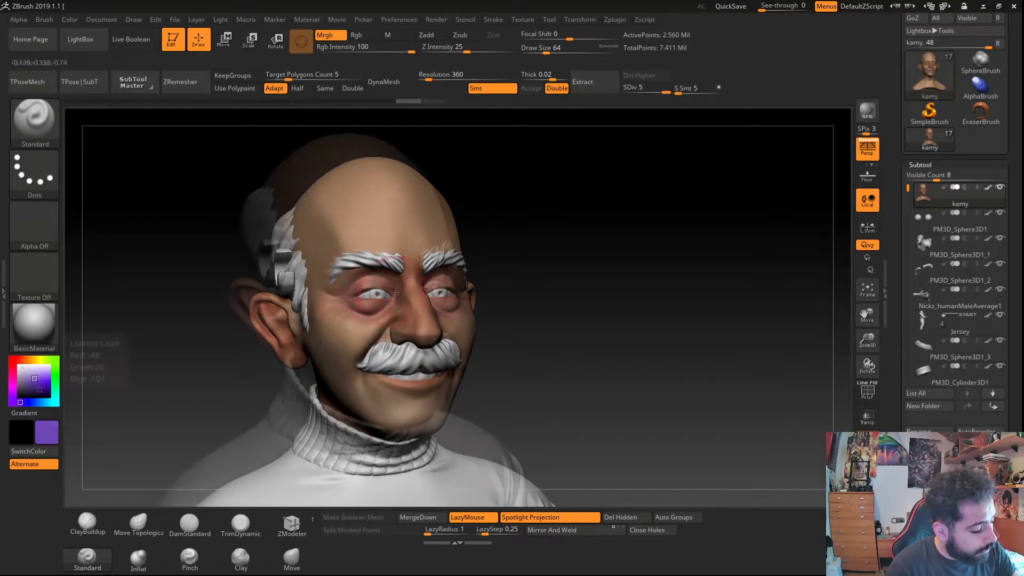
left_click(39, 389)
left_click(13, 376)
mouse_move(389, 293)
right_mouse_down()
mouse_move(362, 291)
mouse_move(374, 299)
right_mouse_up()
- Sample the skin colour again and paint a touch of it on the forehead
key("c")
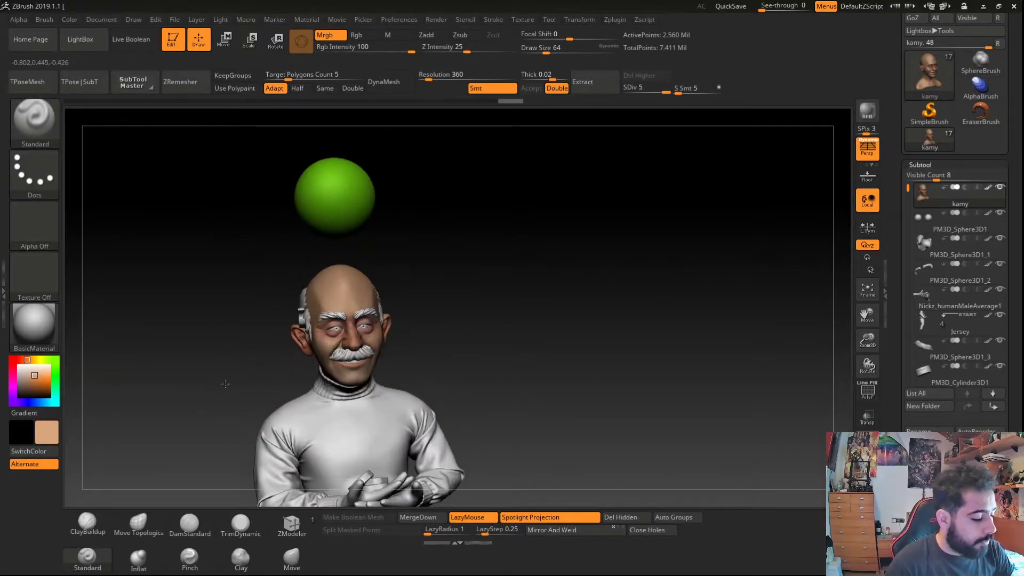
right_click_drag(304, 388, 310, 424)
right_click_drag(327, 294, 331, 300)
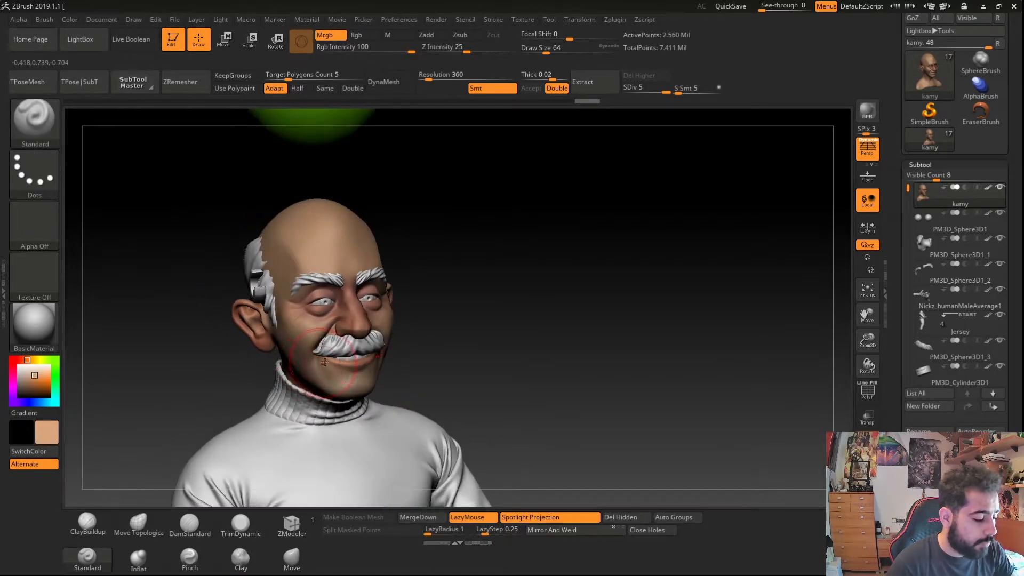
- Select the moustache subtool and fill it with a mid grey
left_click(18, 382)
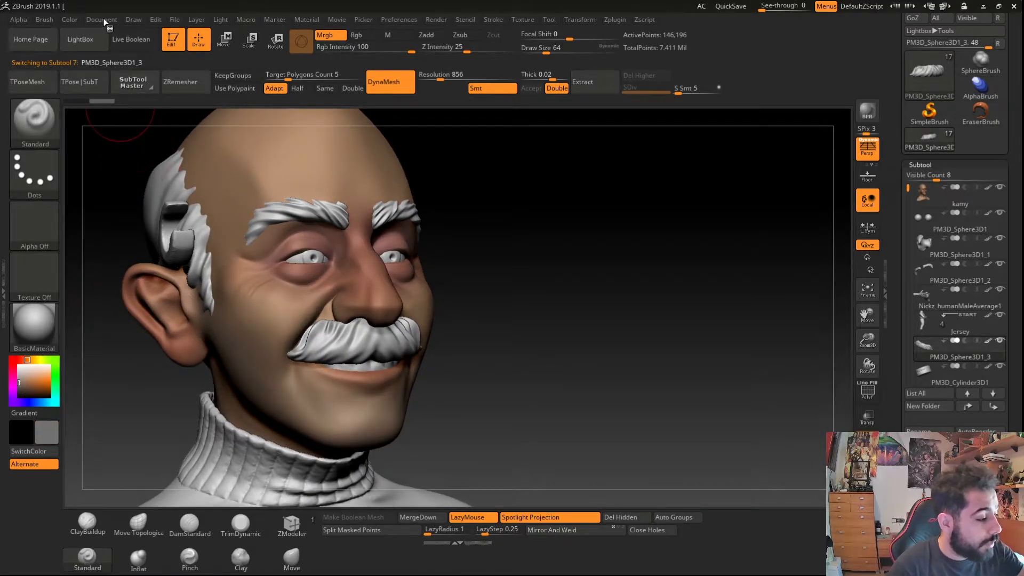
mouse_move(72, 22)
left_click(100, 247)
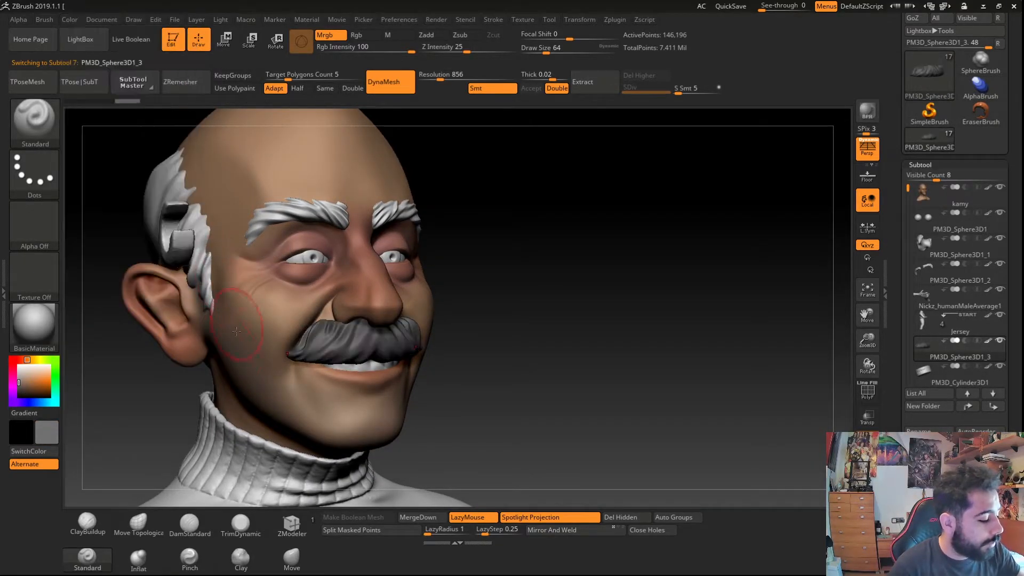
- Pick a near-white colour, set draw size to 33 and paint light streaks across the moustache
left_click(19, 370)
key("s")
left_click_drag(177, 389, 163, 388)
right_click_drag(352, 338, 310, 320)
right_click_drag(307, 354, 293, 463)
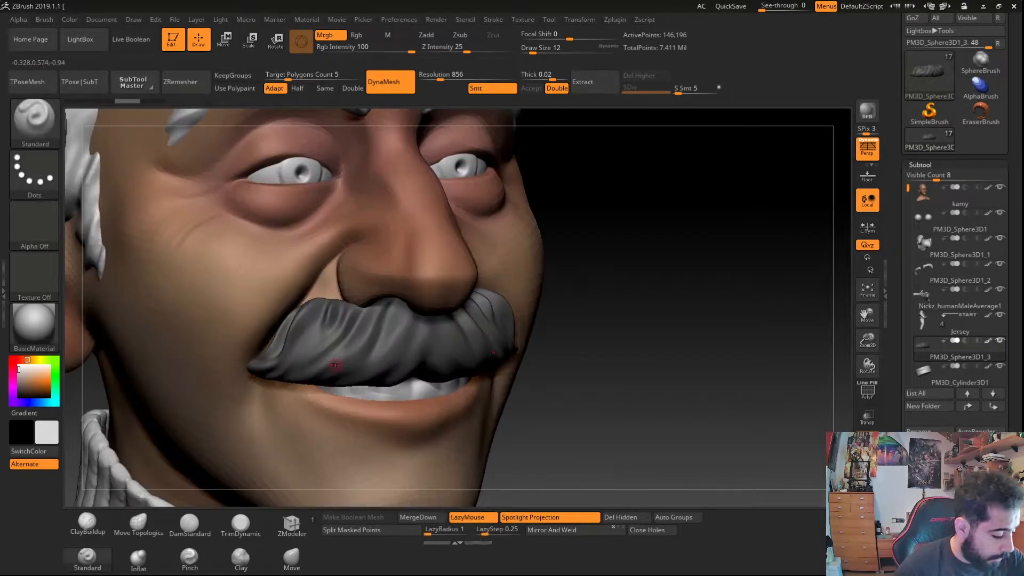
left_click_drag(332, 364, 374, 317)
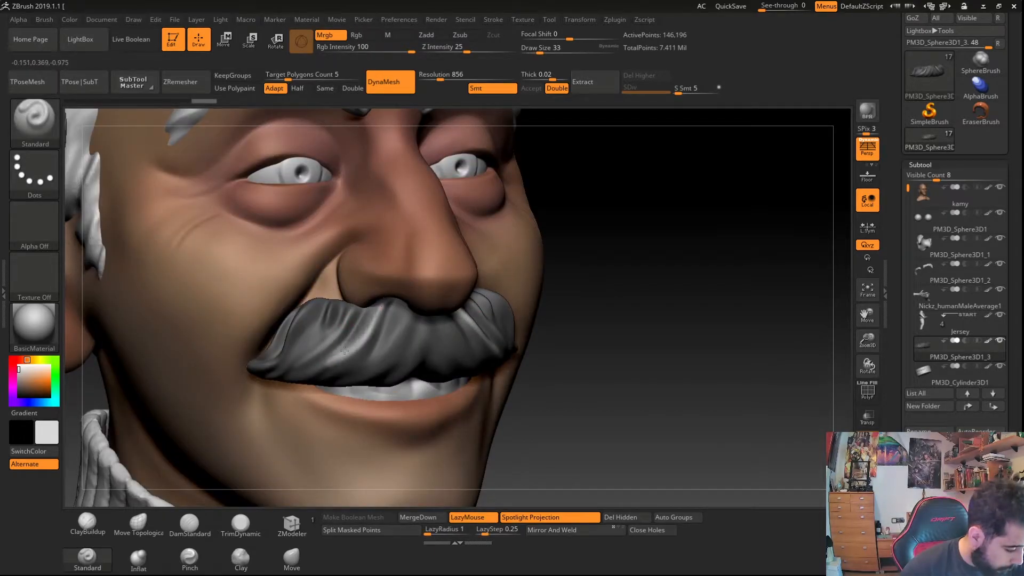
mouse_move(381, 309)
left_mouse_down()
mouse_move(365, 341)
mouse_move(380, 365)
mouse_move(368, 374)
left_mouse_up()
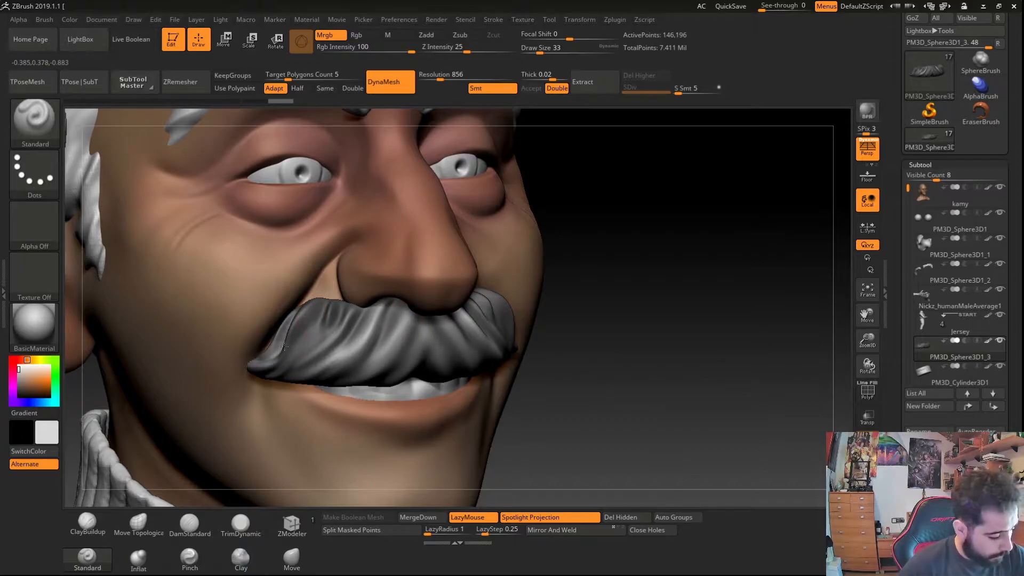
left_click_drag(279, 351, 317, 303)
left_click_drag(262, 367, 333, 303)
right_click_drag(407, 412, 269, 306, "ctrl")
- Select the side hair subtool and fill it with grey R 113, G 113, B 113
right_click_drag(269, 305, 286, 302)
left_click(287, 303, "alt")
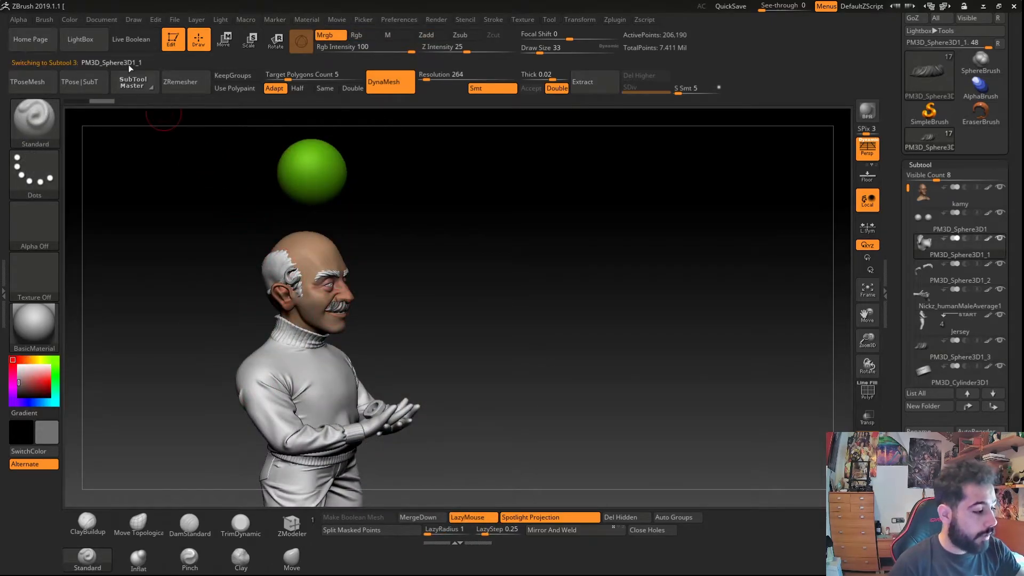
left_click(94, 20)
left_click(70, 20)
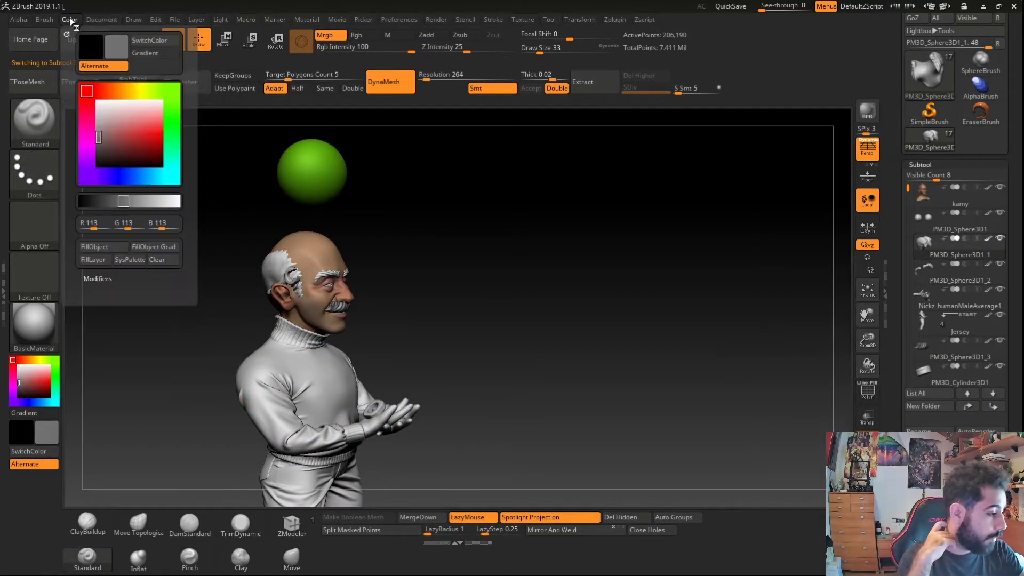
left_click(97, 247)
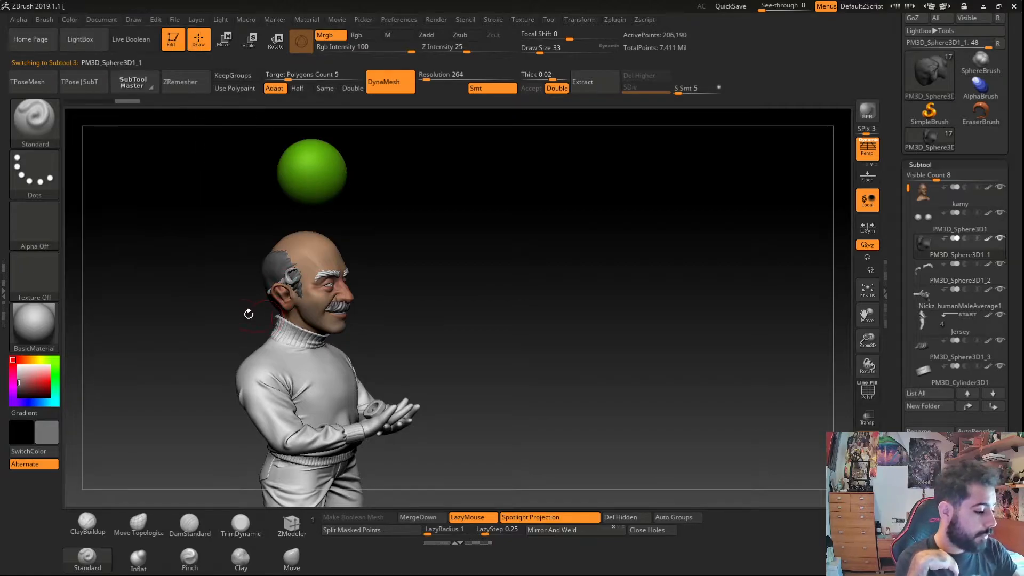
- Select the eyebrows subtool and fill it with the same grey
left_click_drag(251, 313, 322, 273)
left_click(321, 273, "alt")
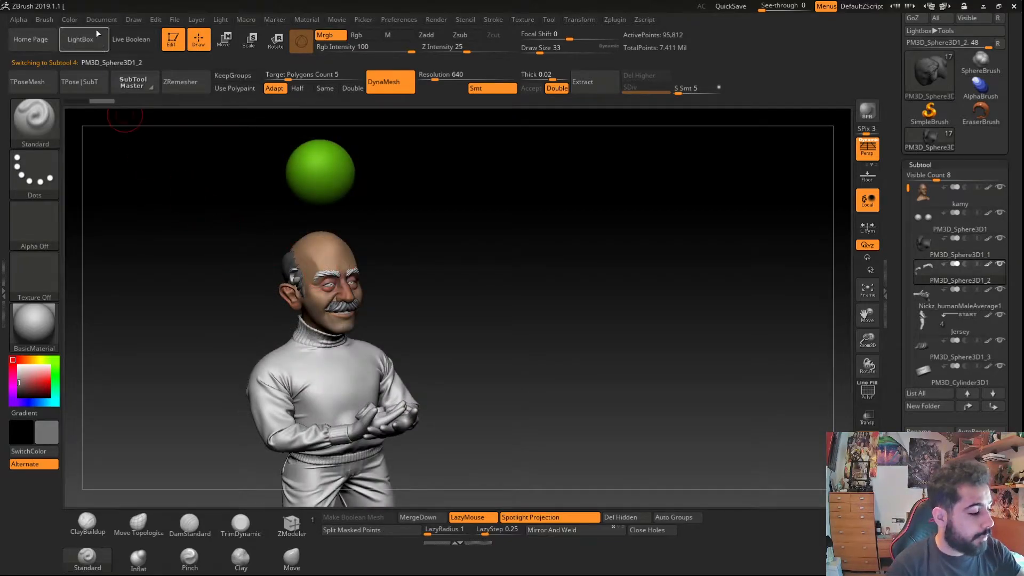
left_click(64, 19)
left_click(91, 247)
- Select the eye subtool, pick black and paint the iris
mouse_move(276, 406)
right_mouse_down("ctrl")
mouse_move(336, 335)
mouse_move(282, 378)
right_mouse_up("ctrl")
left_click(334, 329, "alt")
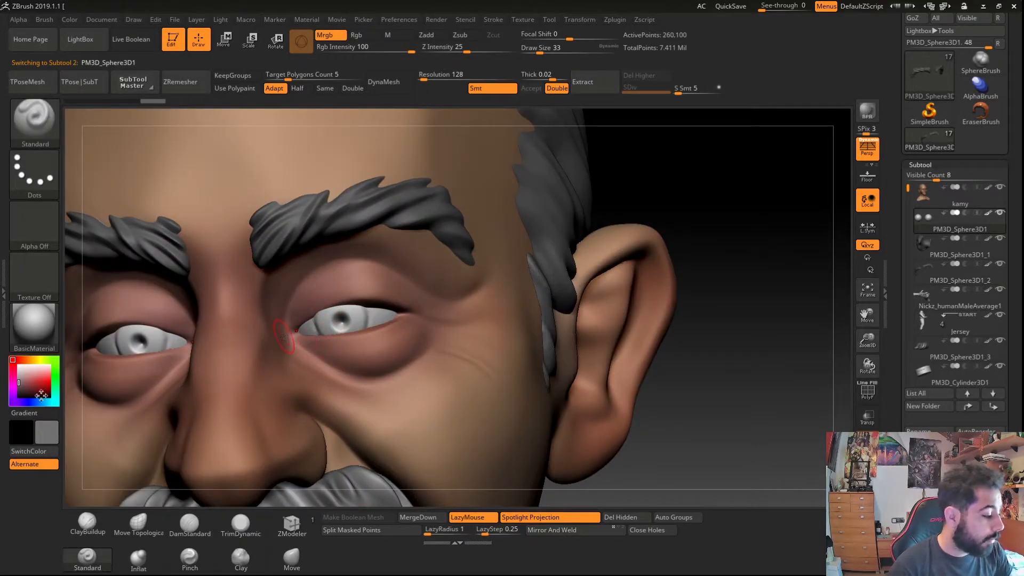
left_click(24, 396)
mouse_move(332, 312)
left_mouse_down()
mouse_move(328, 321)
mouse_move(345, 328)
mouse_move(326, 315)
mouse_move(354, 316)
left_mouse_up()
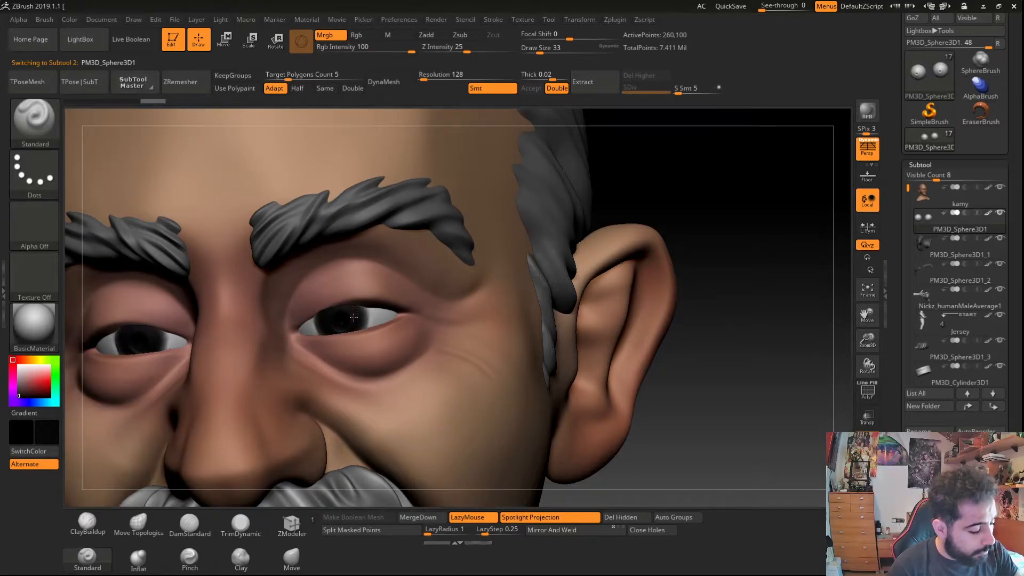
- Set the current colour to a muted pink
left_click(28, 360)
left_click_drag(22, 379, 27, 391)
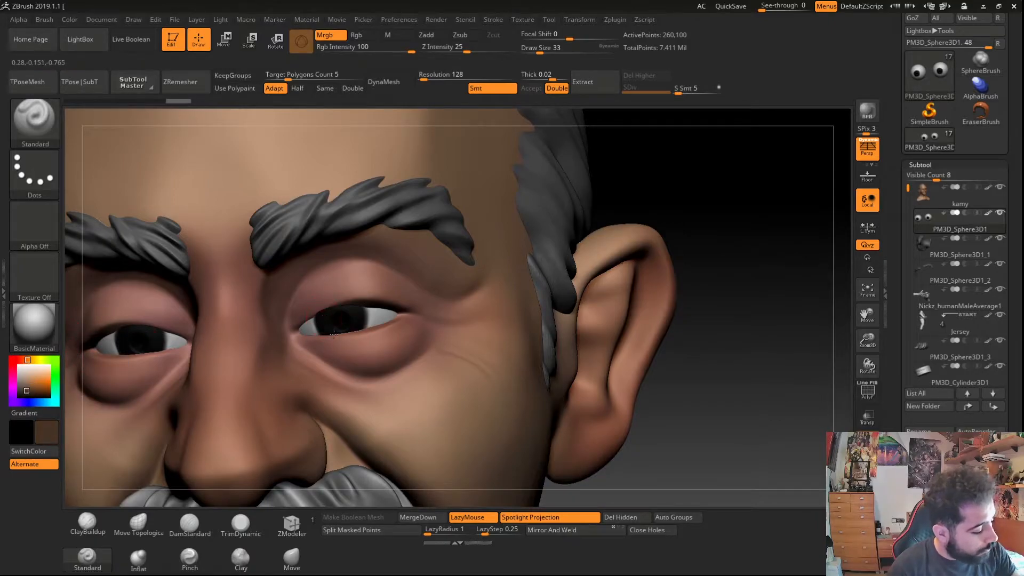
left_click(13, 360)
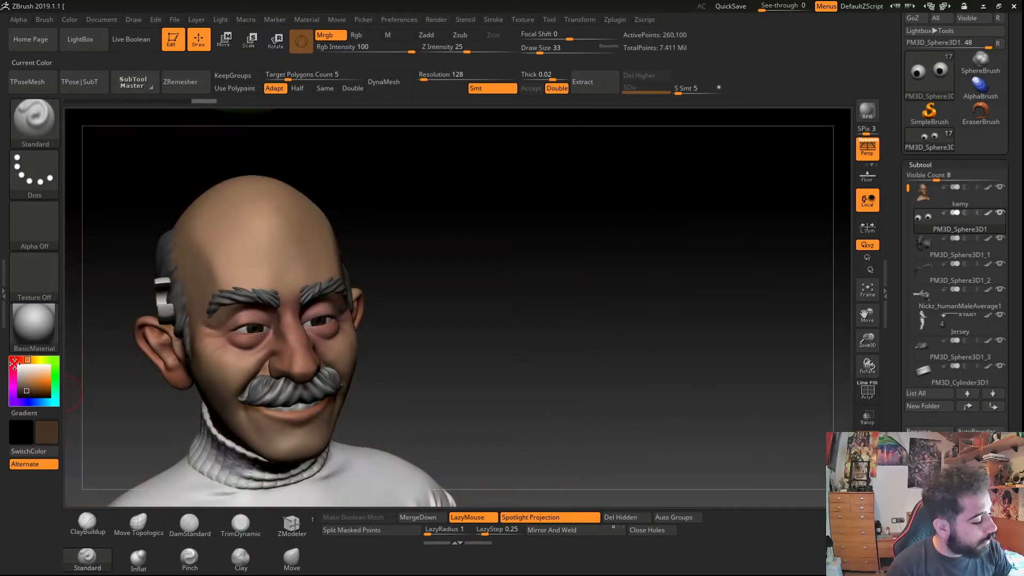
left_click(29, 392)
left_click(23, 383)
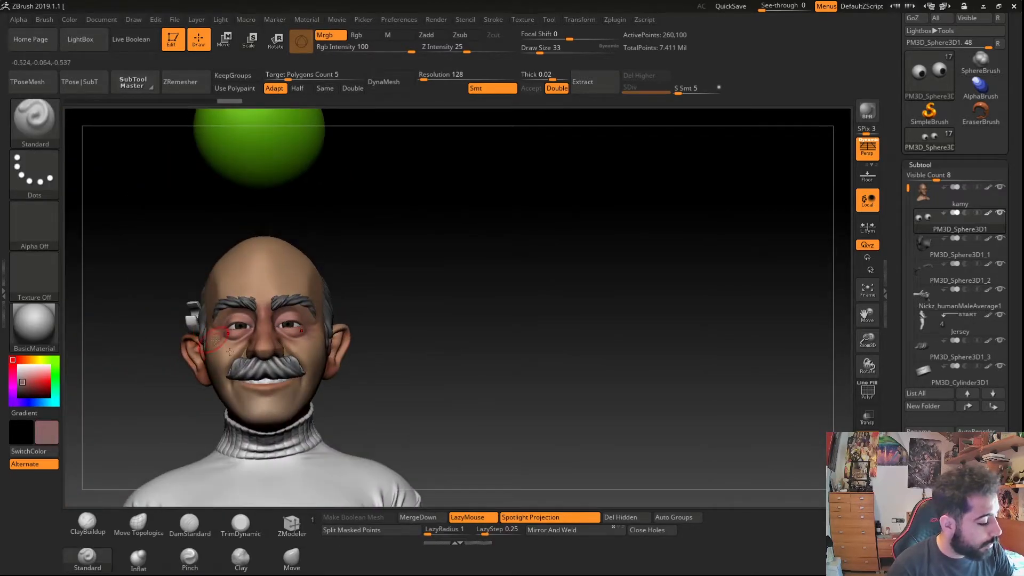
- Select the green sphere subtool and delete it
right_click_drag(230, 353, 127, 330)
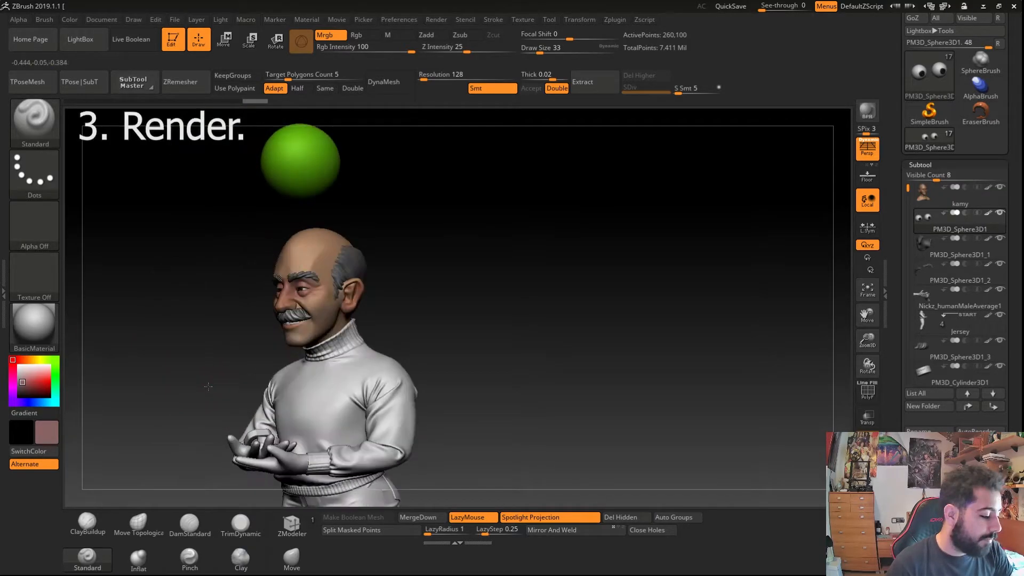
left_click_drag(217, 393, 250, 435)
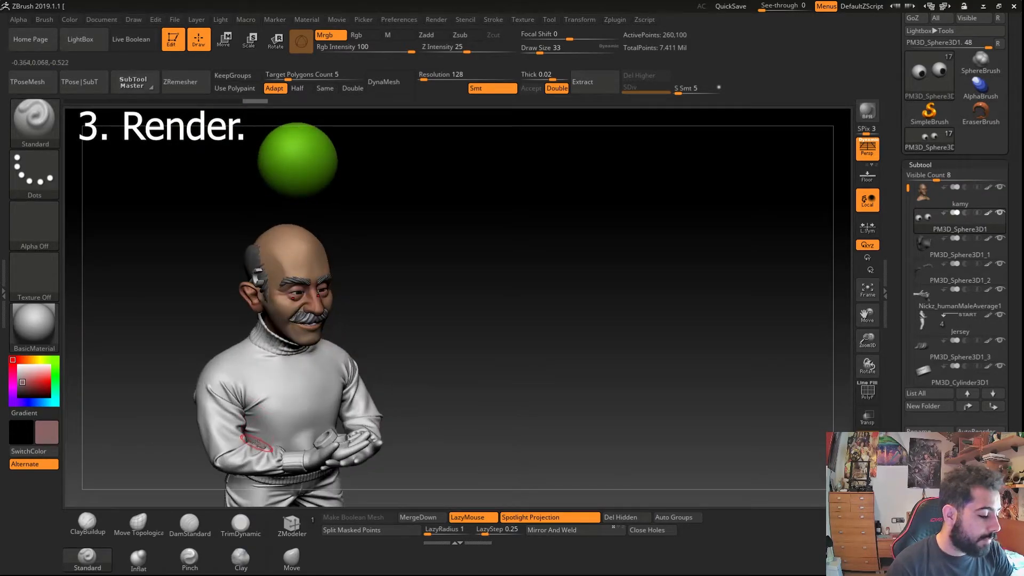
mouse_move(256, 444)
right_mouse_down()
mouse_move(225, 396)
mouse_move(291, 431)
right_mouse_up()
left_click(365, 187, "alt")
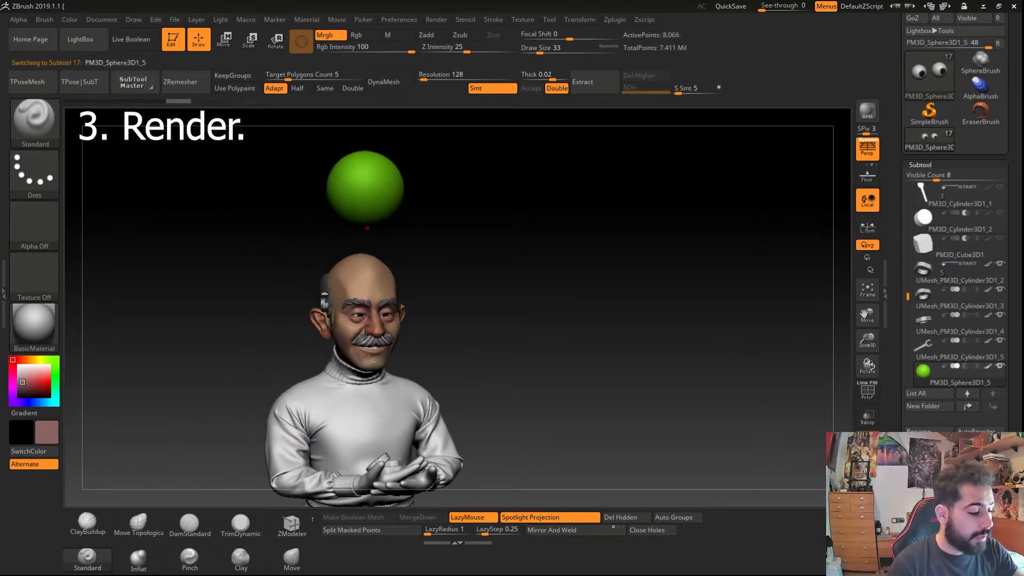
left_click(927, 501)
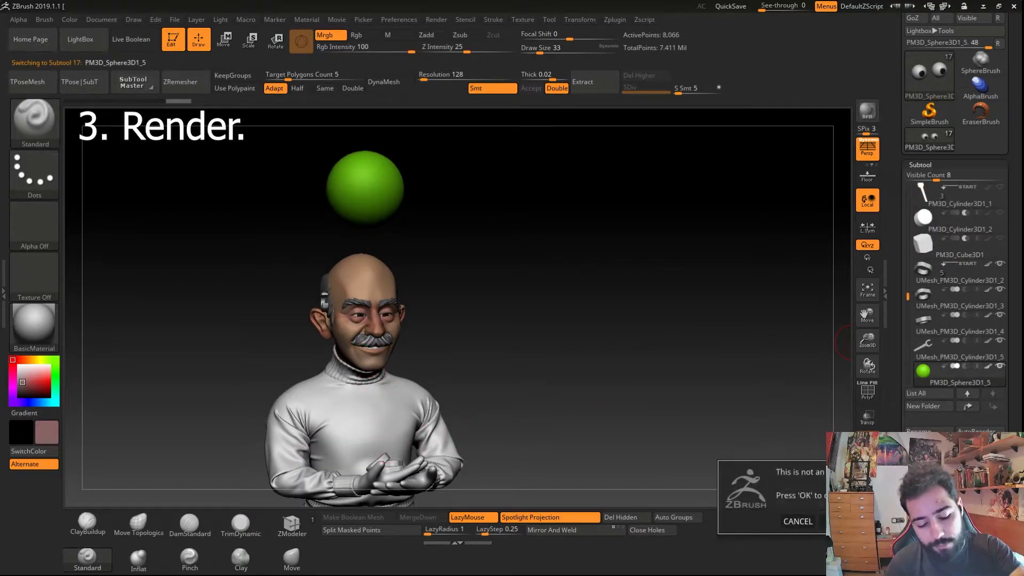
left_click(837, 521)
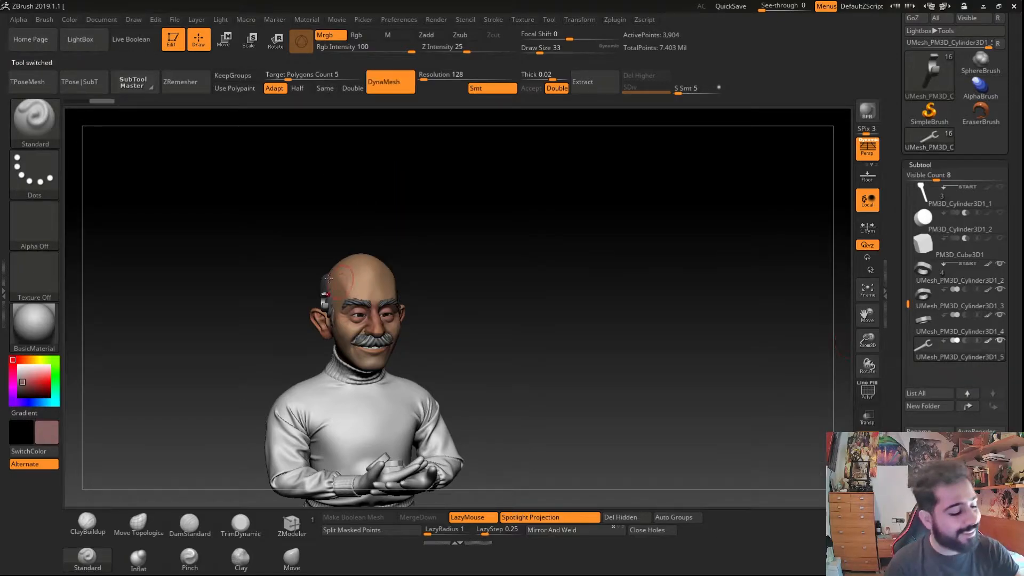
- Frame the face and render the view with BPR
right_click_drag(329, 325, 358, 379, "ctrl")
right_click_drag(623, 308, 641, 288)
left_click(867, 113)
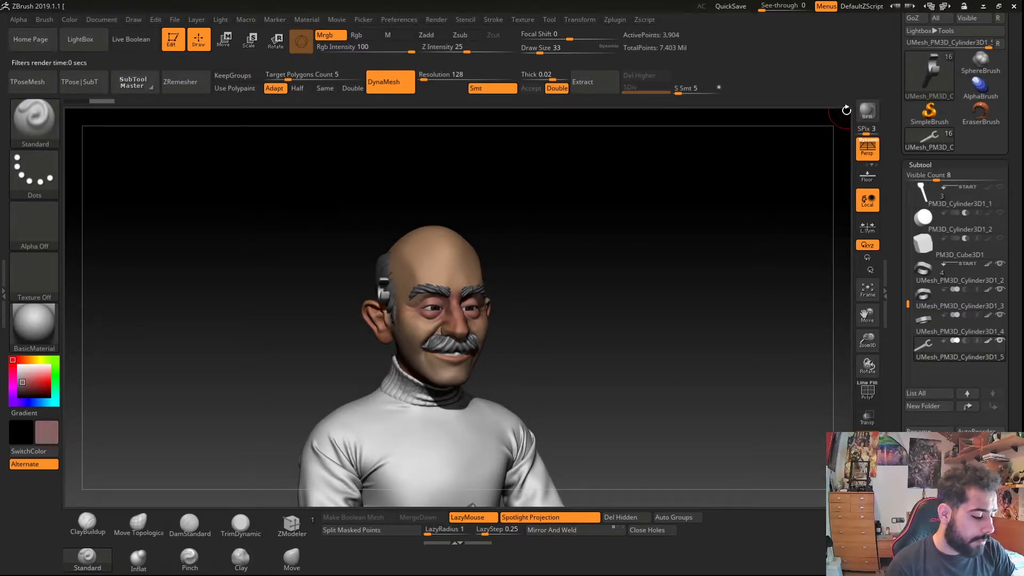
left_click(865, 119)
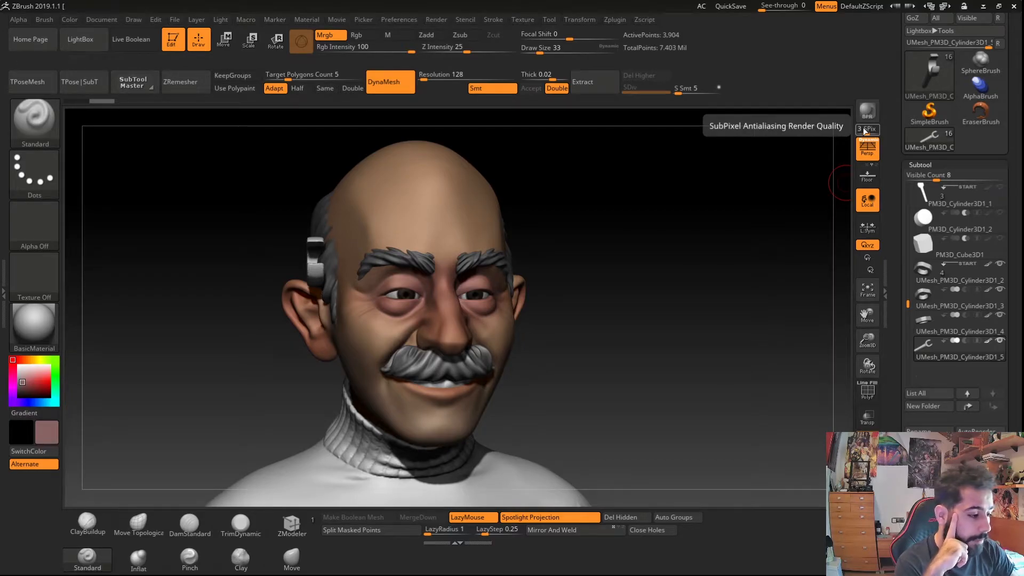
- Open the Render palette and switch on a second light in the Light palette
left_click(437, 19)
left_click(420, 26)
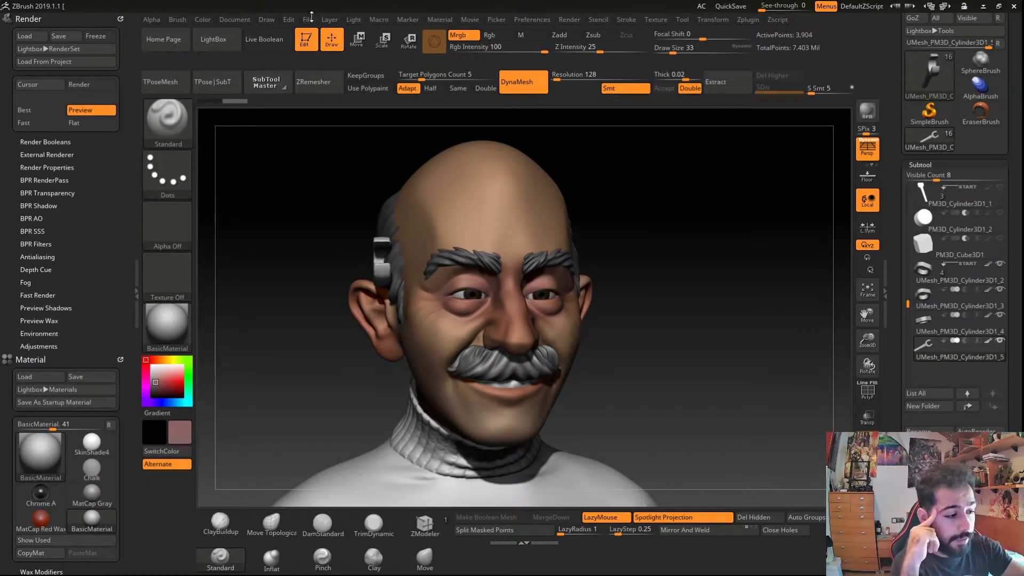
left_click(350, 21)
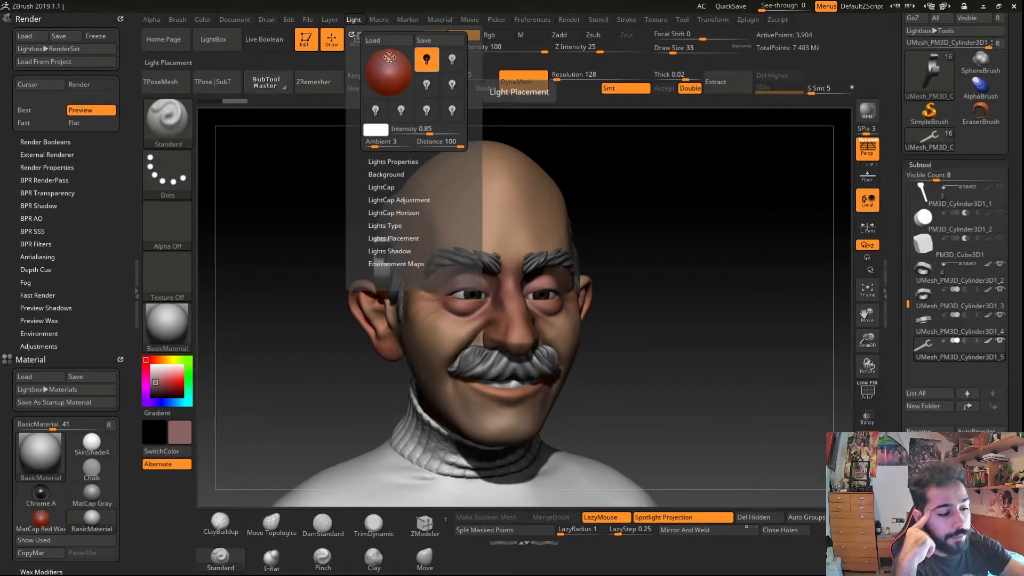
left_click(452, 59)
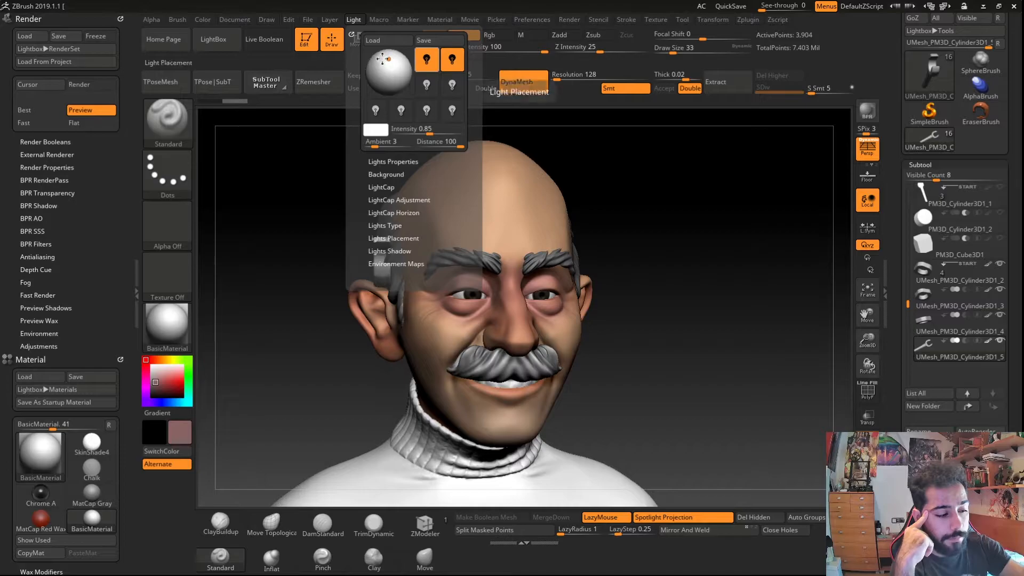
- Render the view with BPR to preview the new lighting
left_click(863, 119)
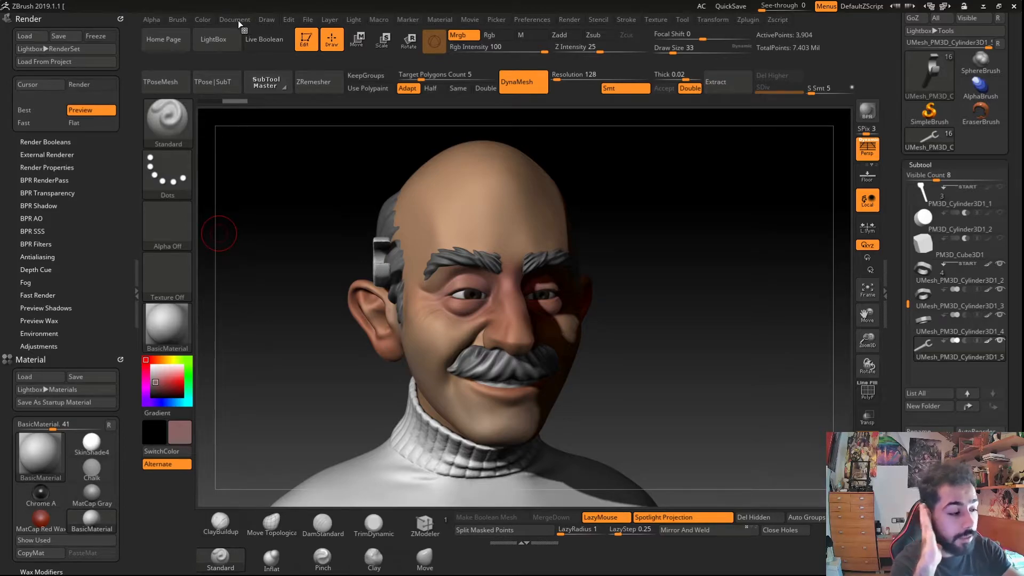
left_click(203, 19)
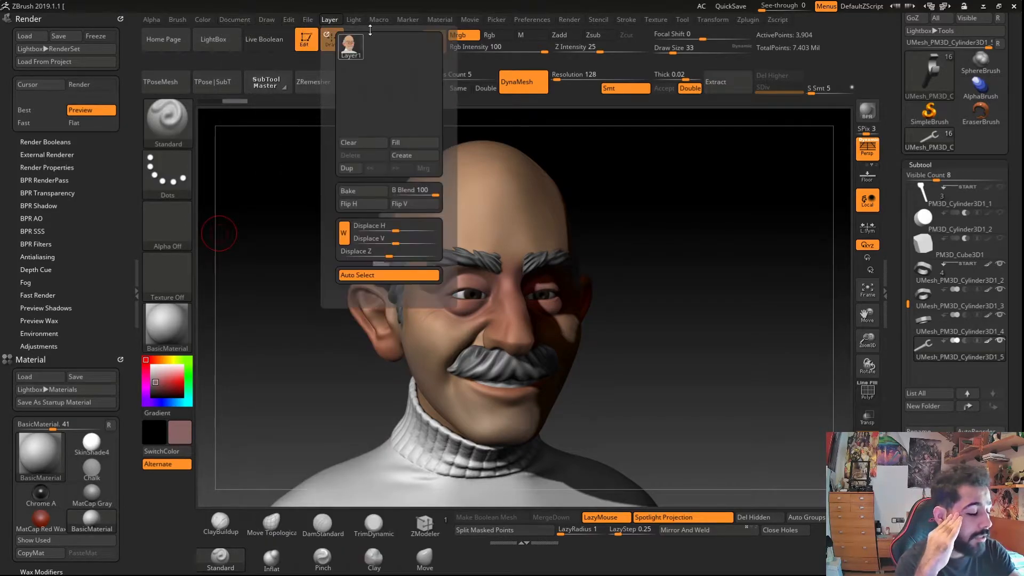
left_click(872, 117)
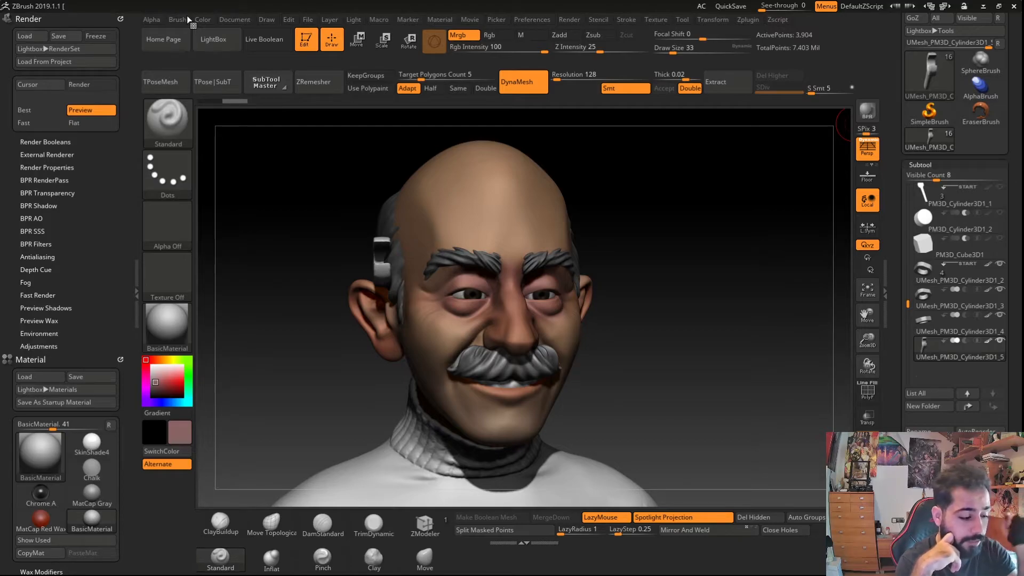
- Open the Document menu to examine the canvas size settings
left_click(233, 20)
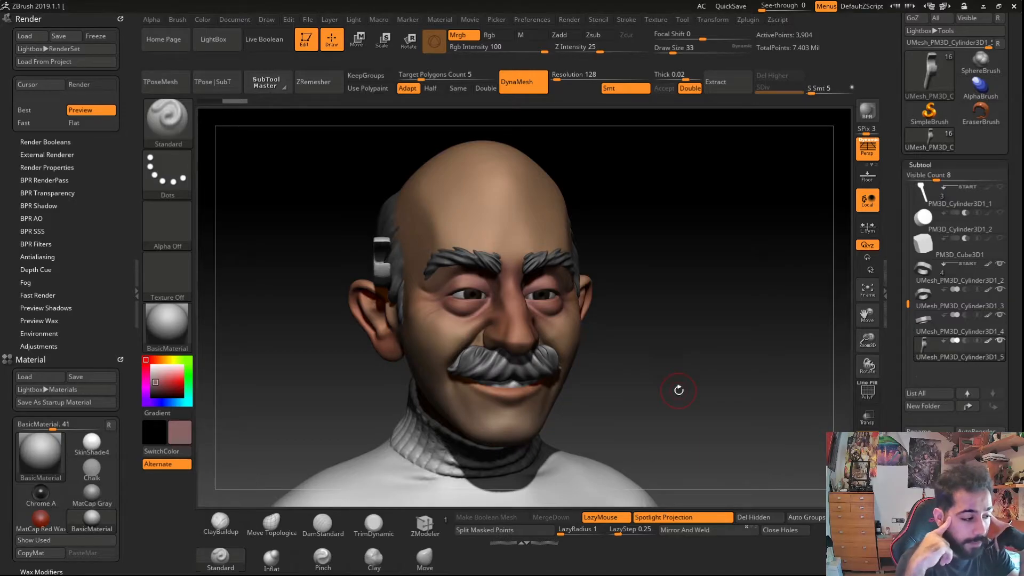
left_click(233, 20)
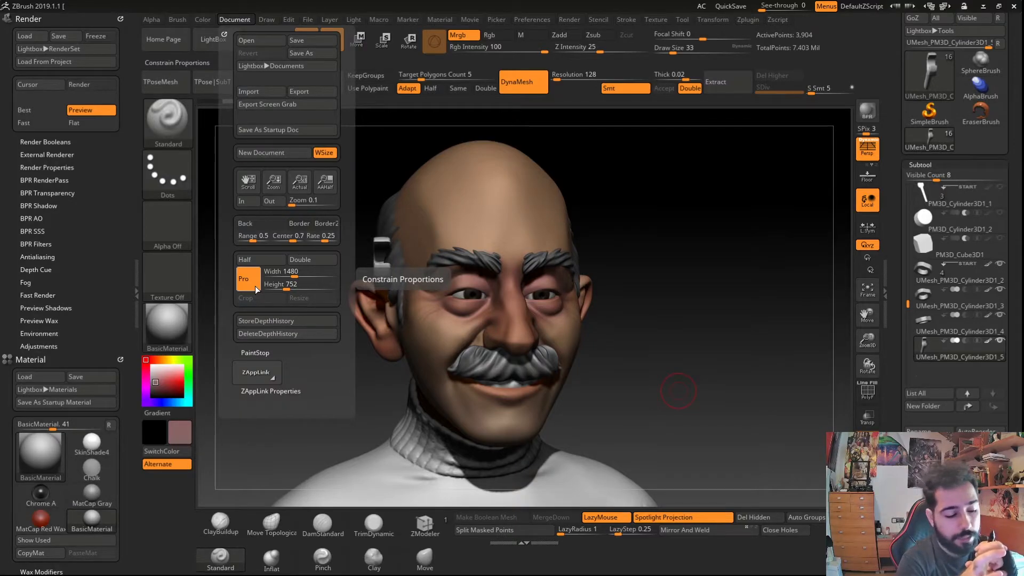
right_click_drag(375, 384, 372, 361)
right_click_drag(491, 197, 384, 382, "ctrl")
- Browse the subtools by selecting them on the model and view the full character
left_click(380, 188, "alt")
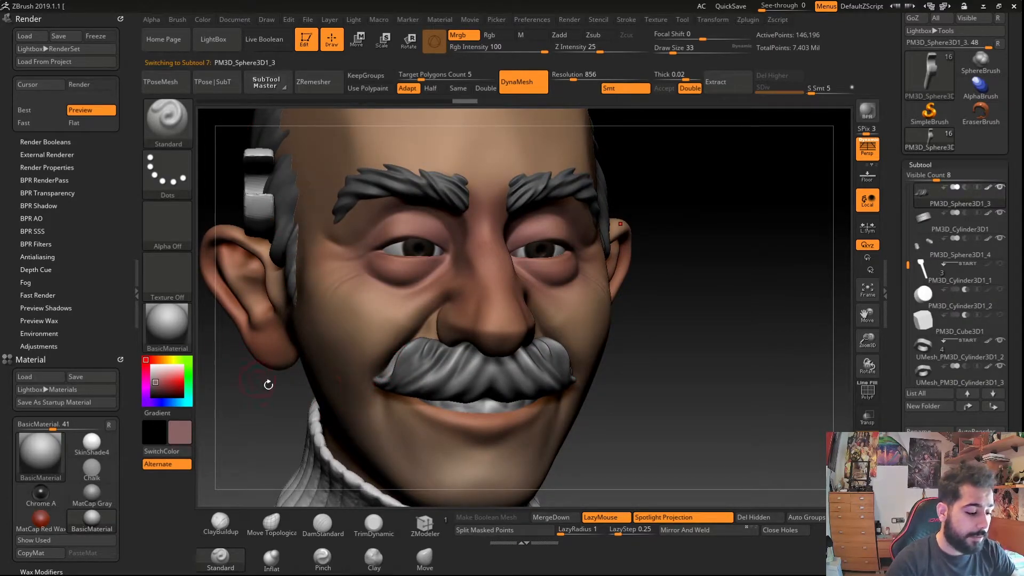
right_click_drag(357, 416, 358, 342, "ctrl")
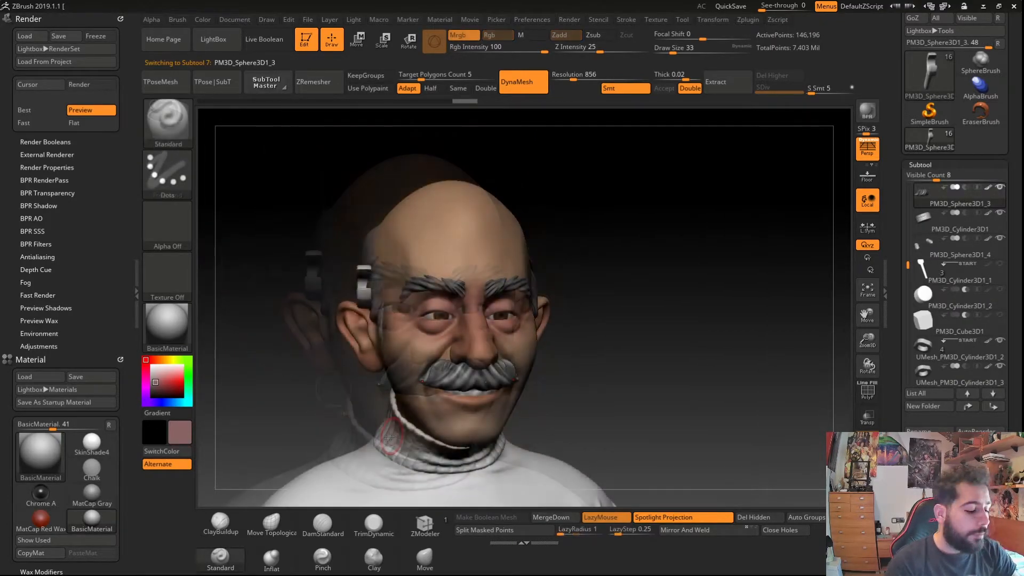
right_click_drag(405, 406, 384, 408)
mouse_move(388, 447)
right_mouse_down()
mouse_move(355, 424)
mouse_move(368, 448)
right_mouse_up()
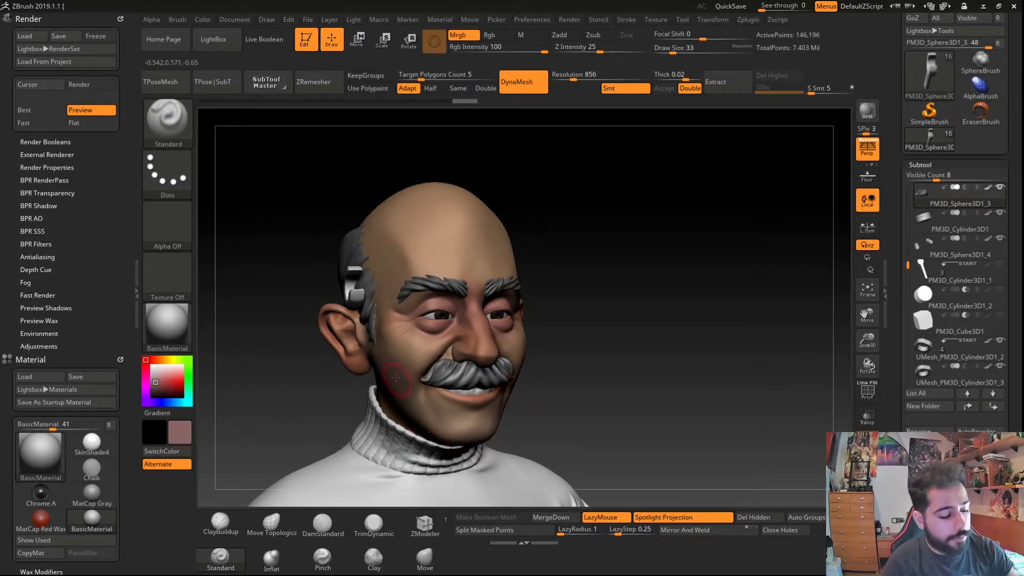
left_click(393, 447, "alt")
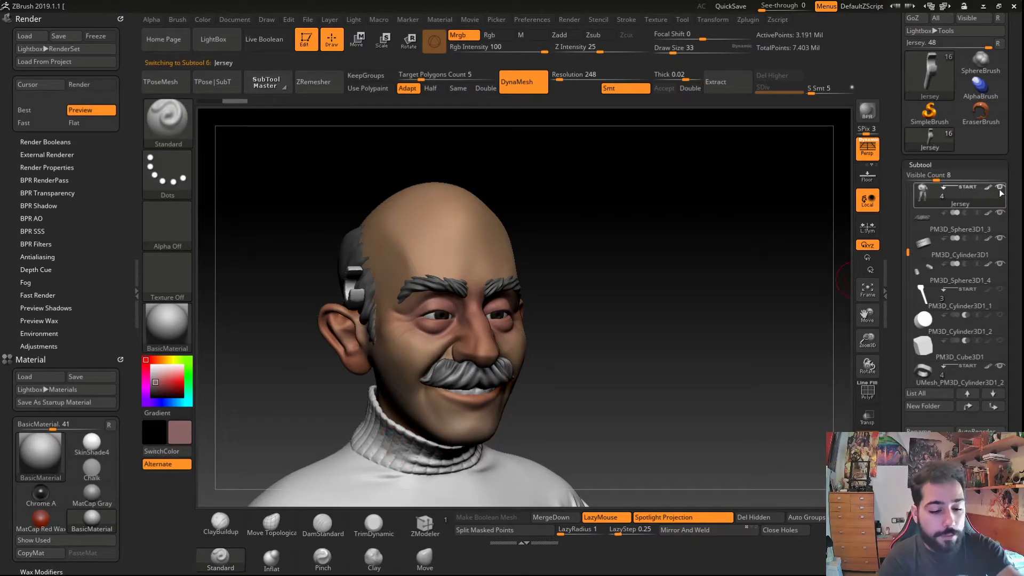
right_click_drag(709, 336, 404, 383, "ctrl")
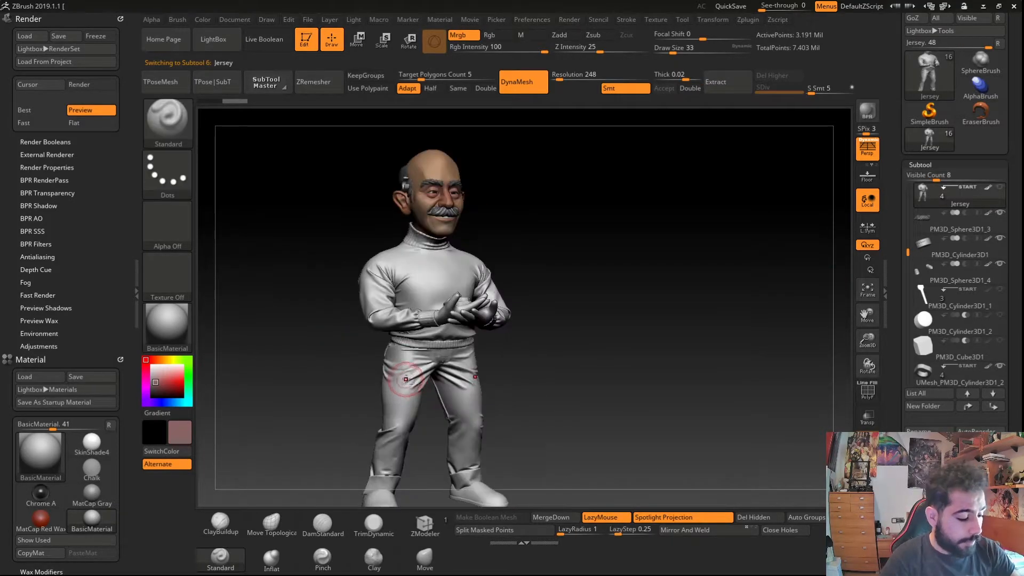
- Select the kamy bust subtool, show its polygroups, and lasso-mask the shoulders into a new polygroup
left_click(1000, 187)
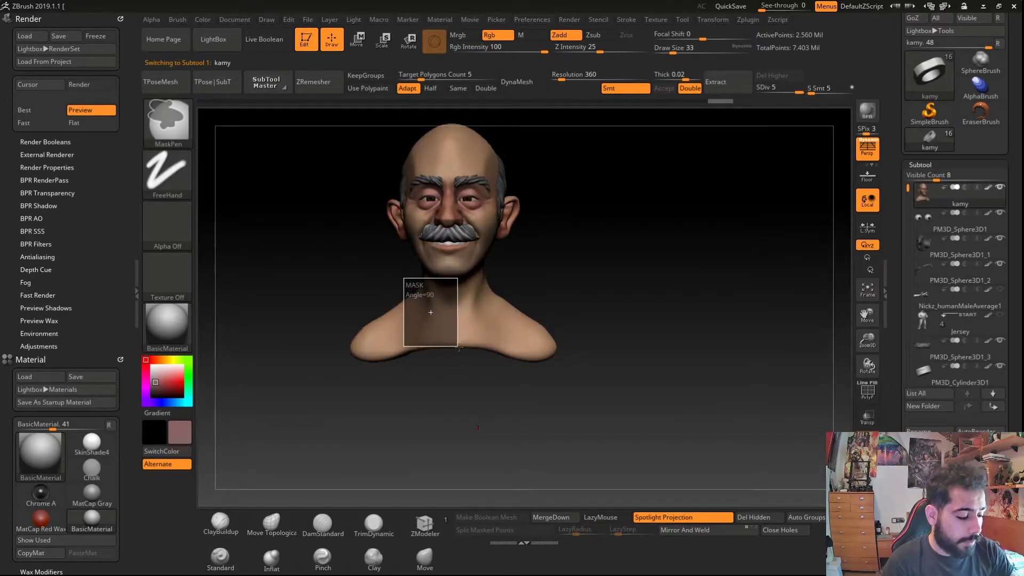
left_click(168, 122, "ctrl")
left_click(385, 177)
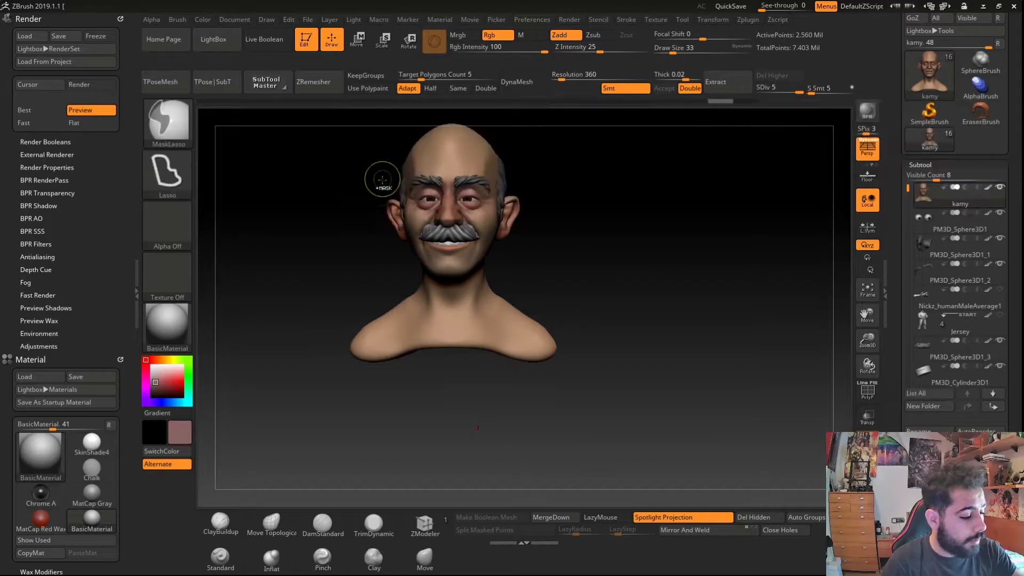
mouse_move(405, 280)
left_mouse_down("ctrl")
mouse_move(443, 330)
mouse_move(291, 369)
mouse_move(274, 348)
left_mouse_up("ctrl")
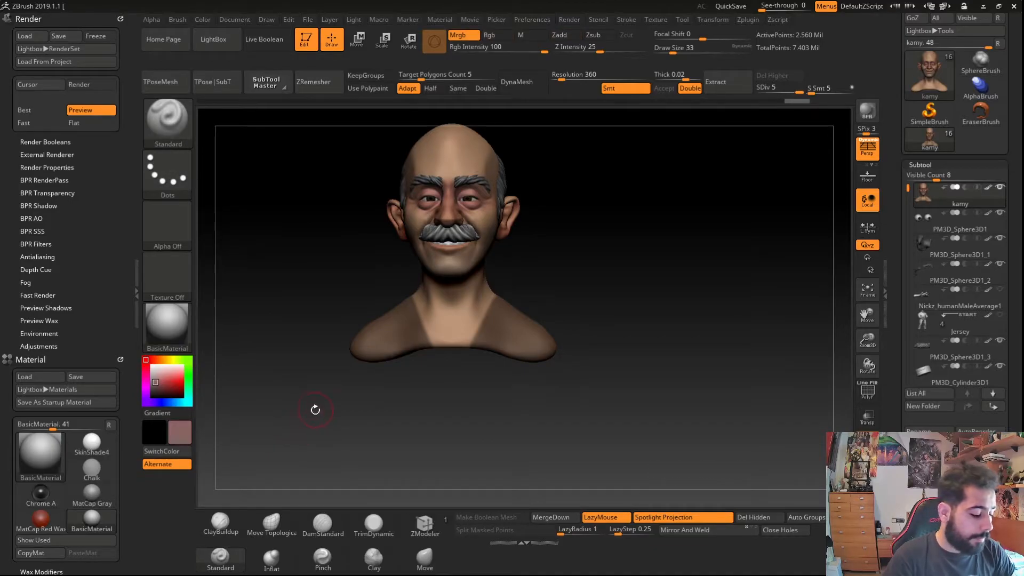
left_click_drag(299, 409, 220, 409)
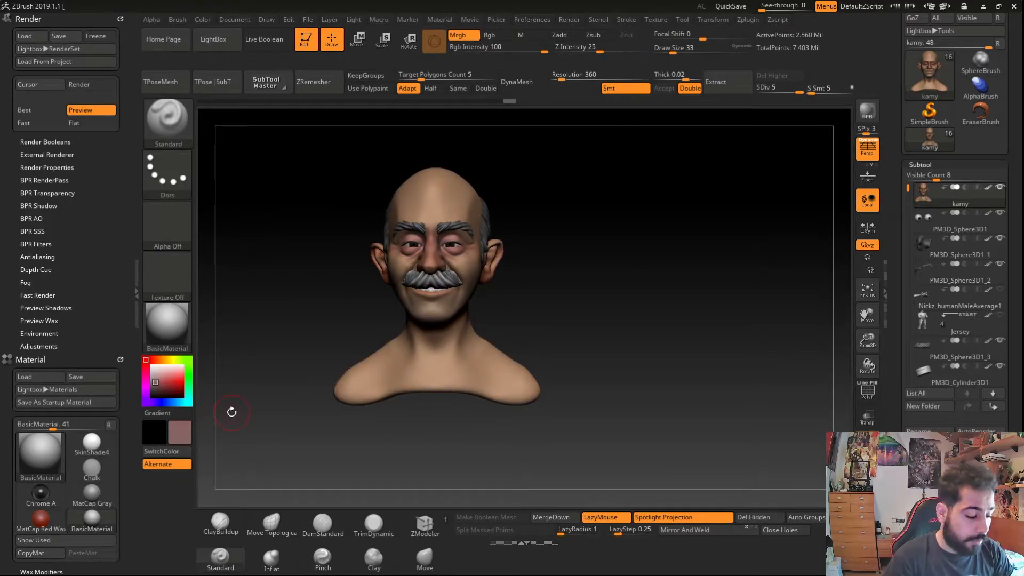
key("shift+f")
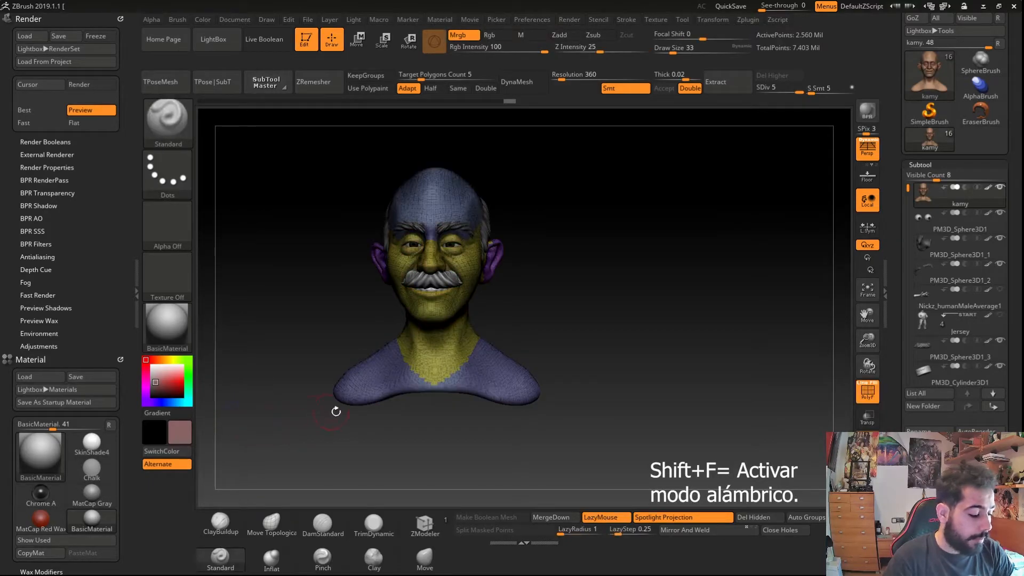
left_click_drag(331, 411, 386, 386)
right_click_drag(386, 386, 395, 460, "ctrl")
key("ctrl+z")
key("ctrl+w")
left_click_drag(389, 458, 380, 459)
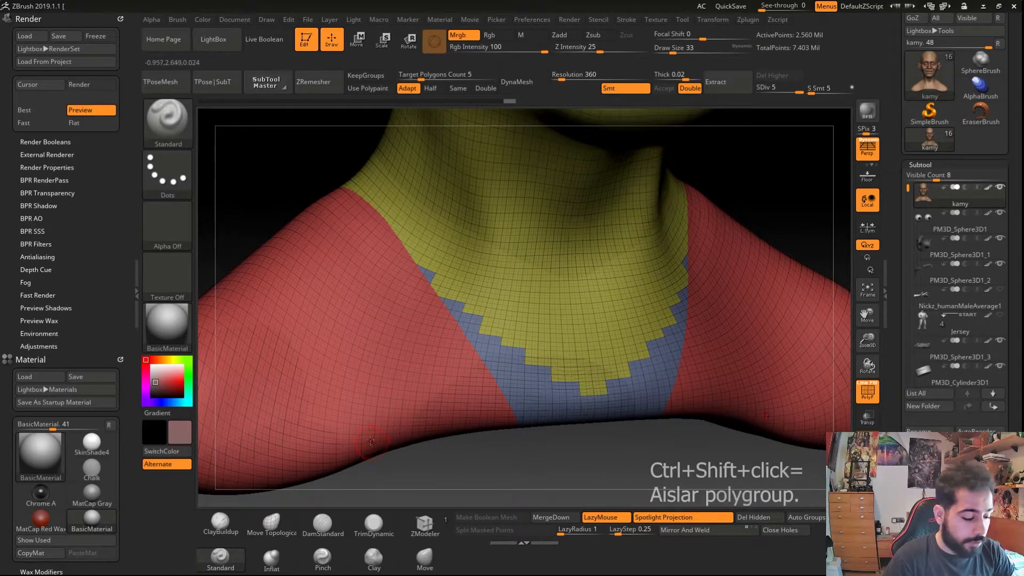
- Isolate the shoulder polygroup and frame it in solo mode
key("ctrl+shift")
left_click(365, 418, "ctrl+shift")
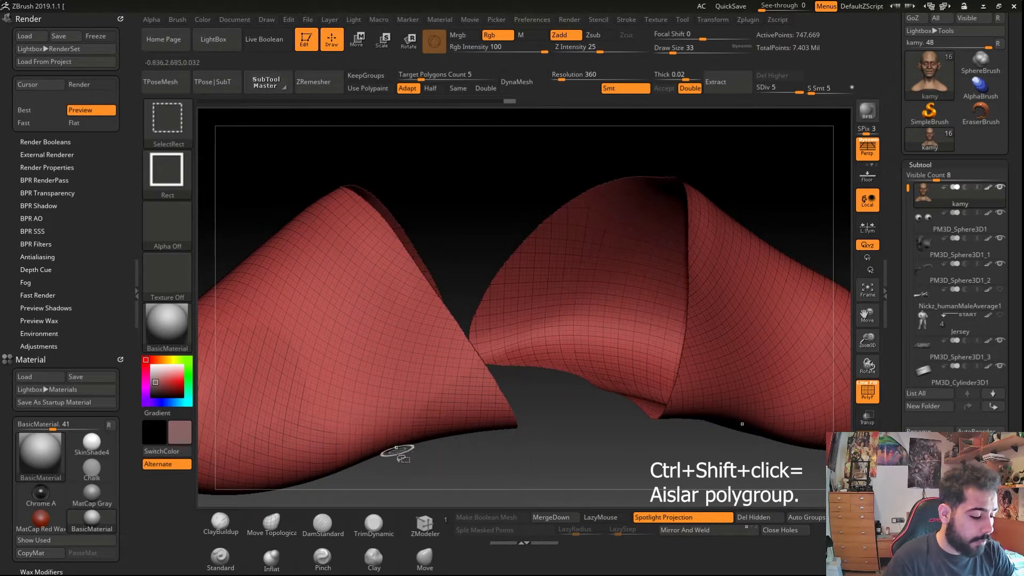
key("f")
right_click_drag(355, 428, 363, 442, "ctrl")
right_click_drag(403, 404, 340, 419)
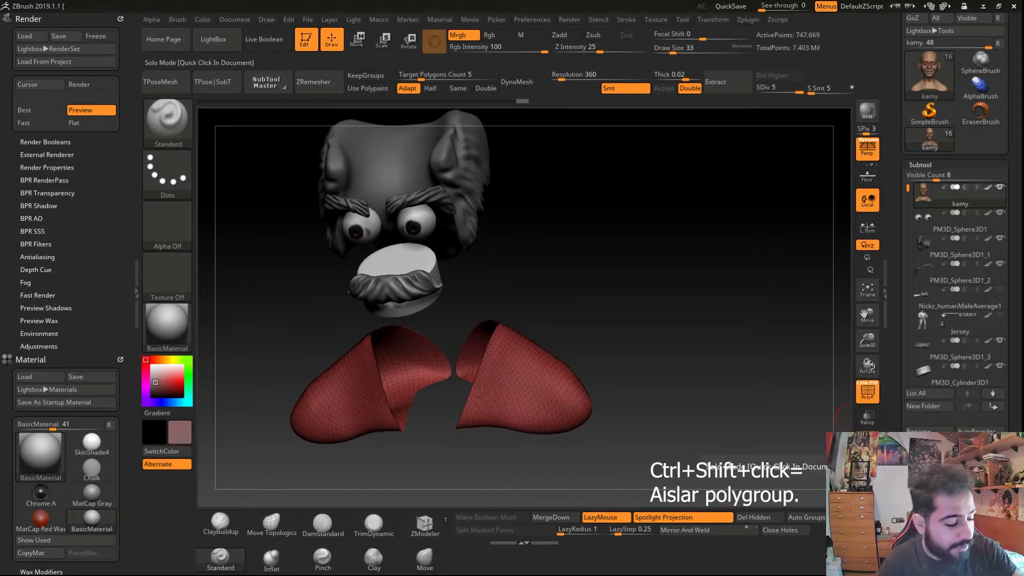
left_click(868, 468)
right_click_drag(283, 359, 286, 396)
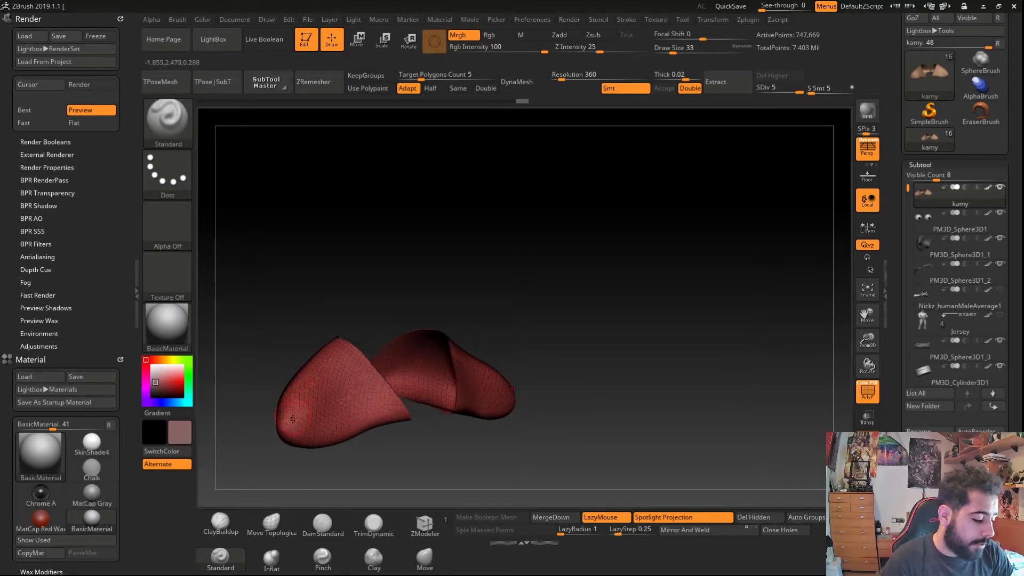
- Hide the shoulder polygroup to show the rest of the bust and leave solo mode
key("ctrl+shift")
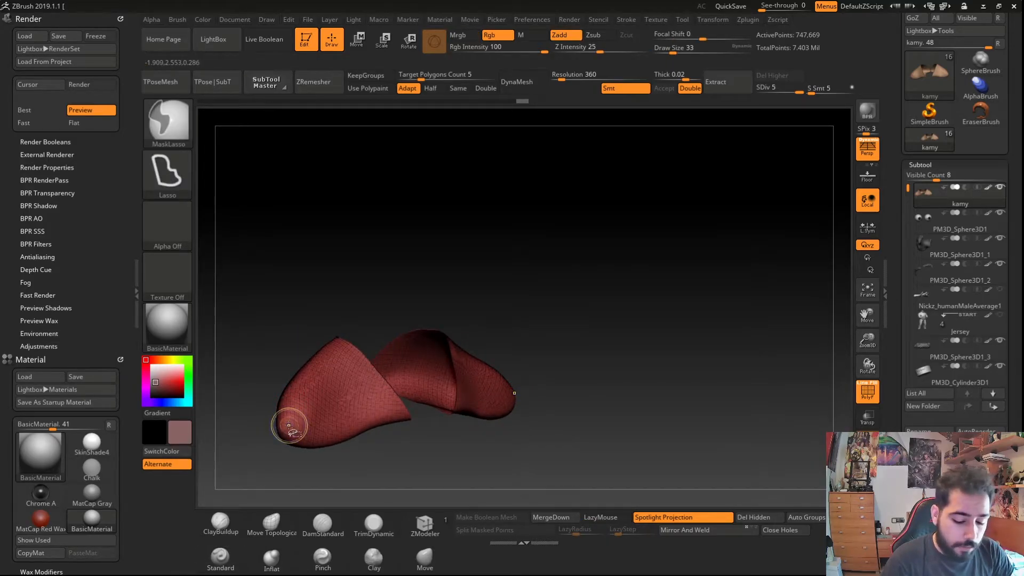
key("ctrl+shift")
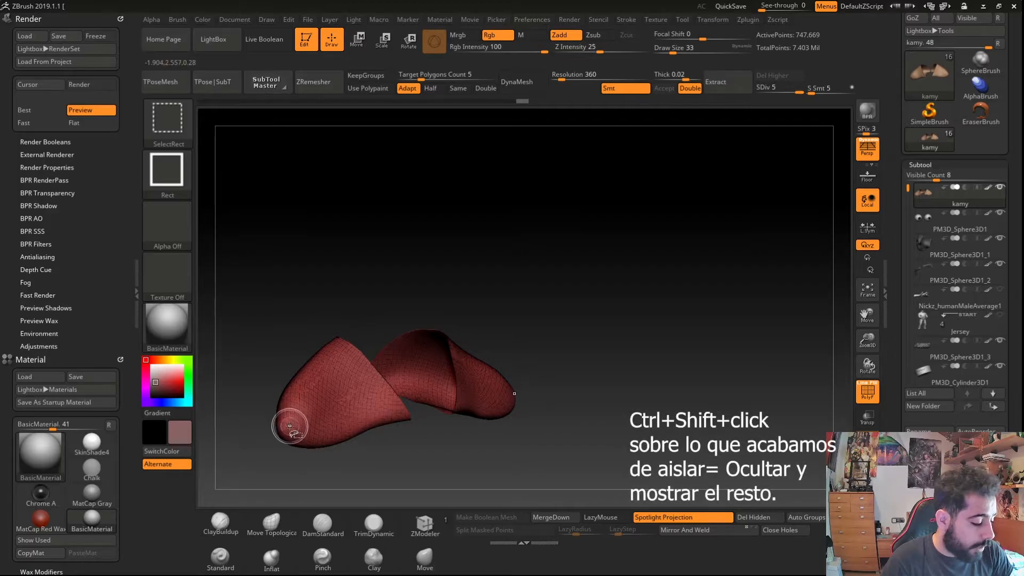
left_click(290, 427, "ctrl+shift")
left_click_drag(294, 394, 283, 396)
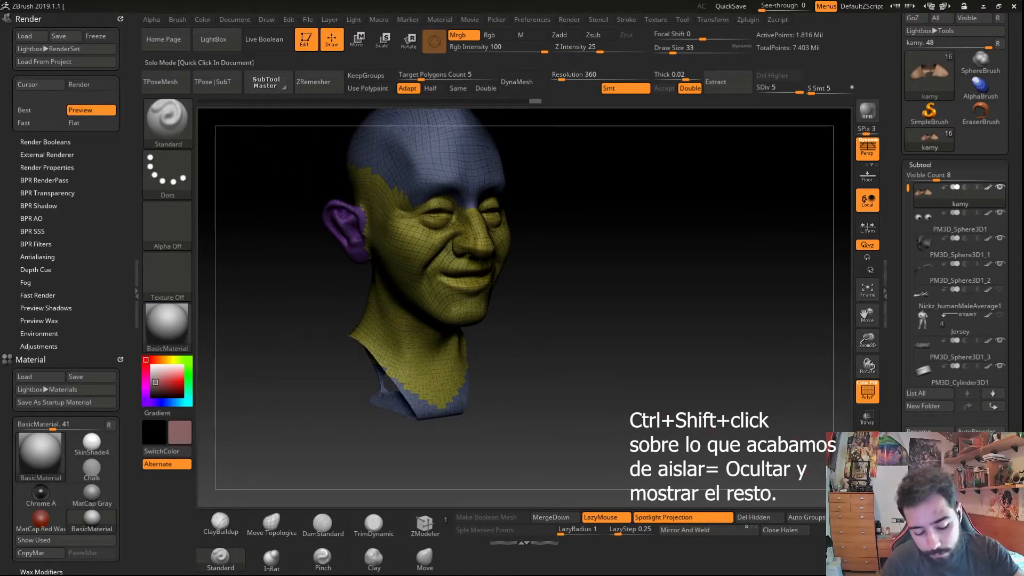
left_click(868, 443)
key("shift+f")
left_click_drag(366, 418, 342, 403)
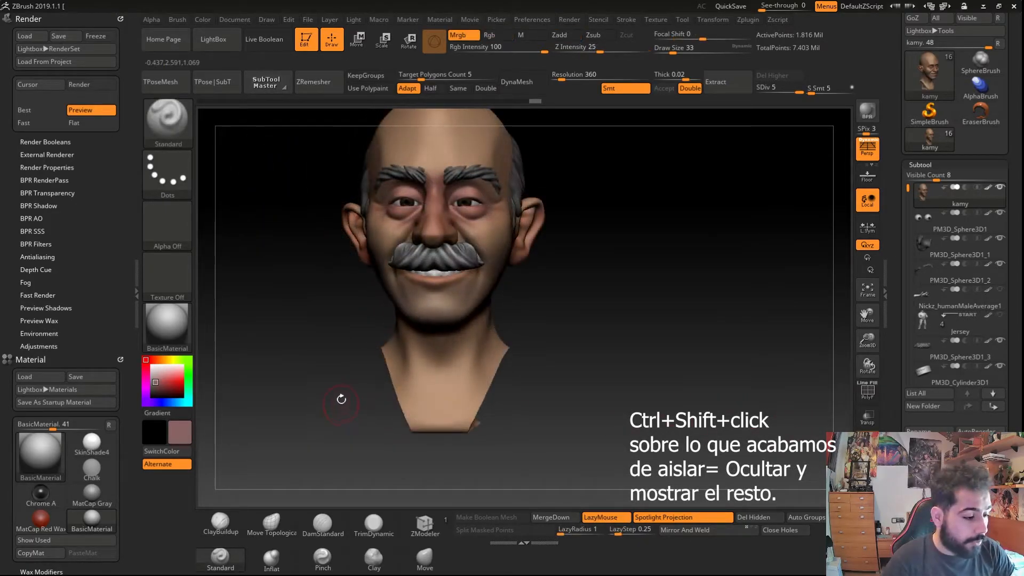
key("shift+f")
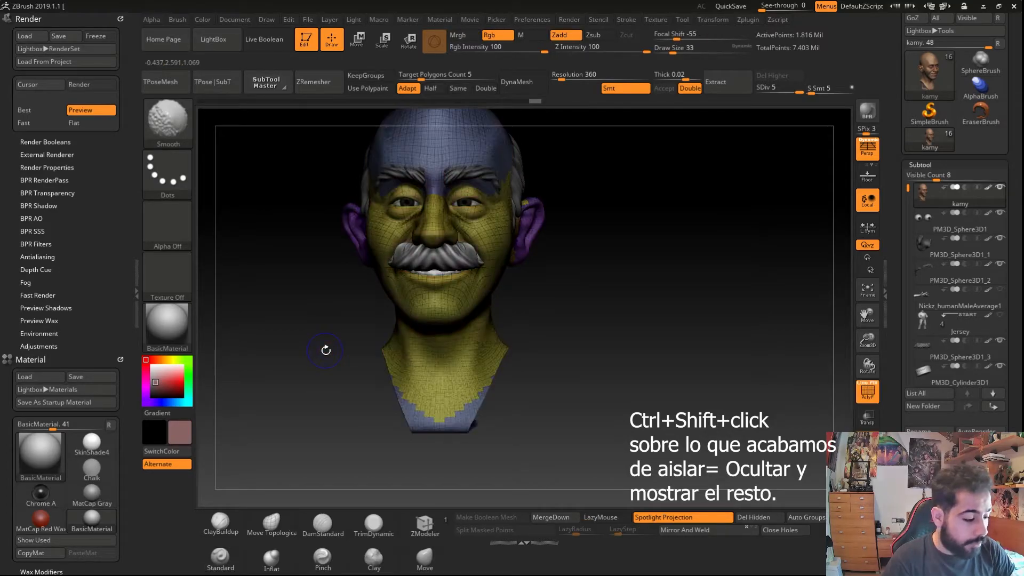
- Step the bust down to the lowest subdivision level and back up again
key("shift+d")
key("shift+d")
key("shift+d")
key("shift+d")
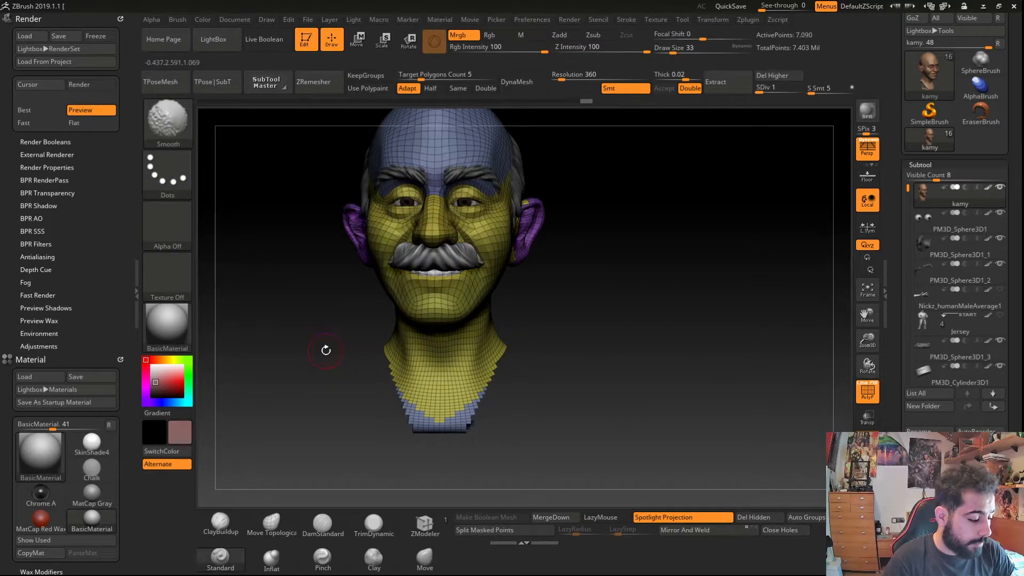
key("d")
key("d")
key("d")
key("d")
- Try to group the visible bust polygons into a new polygroup
left_click_drag(311, 377, 349, 356)
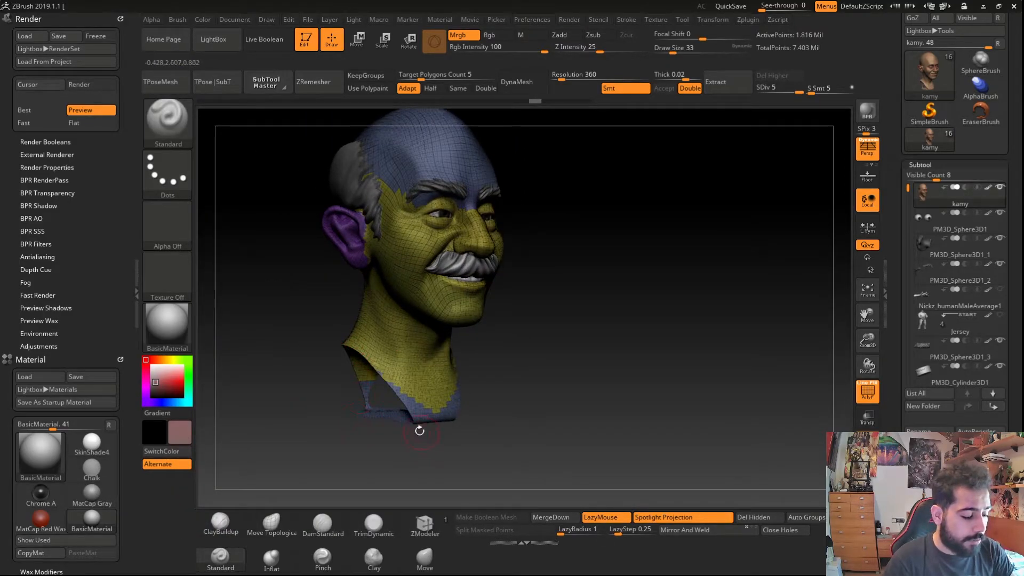
left_click_drag(381, 400, 271, 405)
key("p")
left_click(279, 424, "ctrl+shift")
key("space")
left_click(269, 386, "ctrl+shift")
left_click(250, 392, "ctrl+shift")
left_click(250, 400, "ctrl+shift")
key("space")
left_click_drag(292, 401, 346, 410)
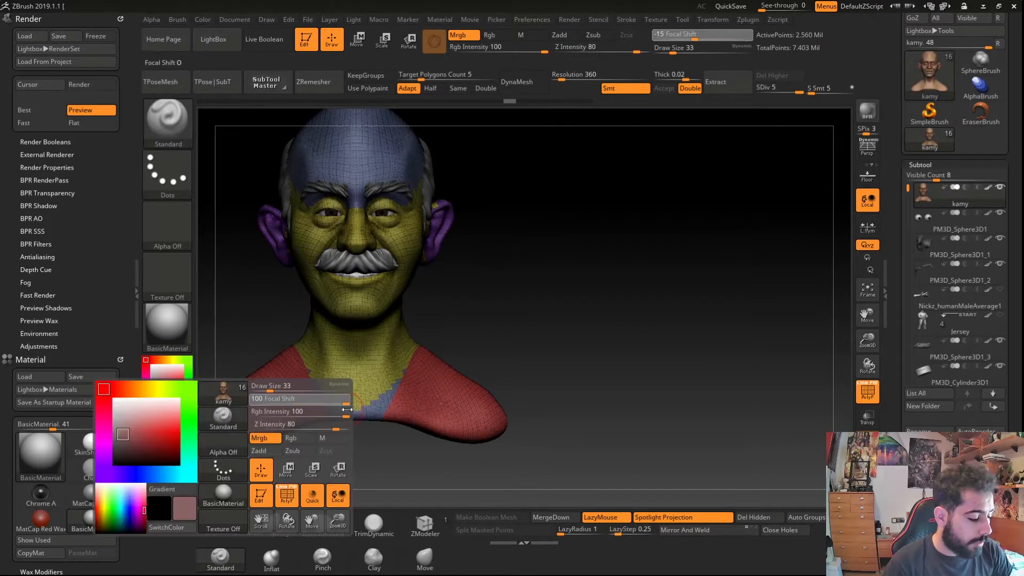
key("ctrl+z")
key("ctrl+e")
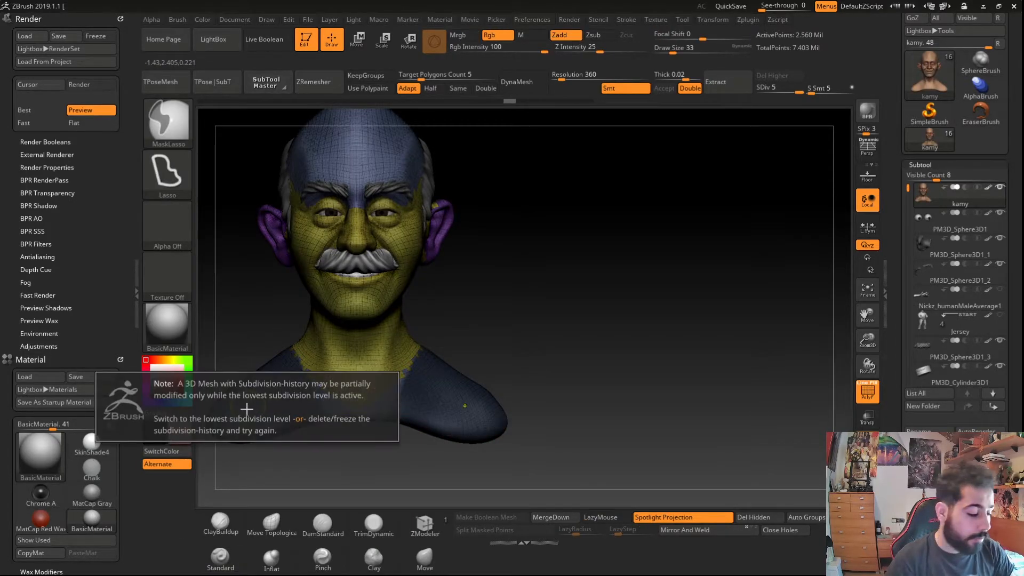
key("ctrl+w")
- Isolate a polygroup at the back of the bust and undo the recent grouping changes
mouse_move(250, 390)
right_mouse_down()
mouse_move(272, 396)
mouse_move(257, 402)
mouse_move(213, 386)
mouse_move(301, 427)
right_mouse_up()
left_click(244, 408, "ctrl+shift")
left_click(242, 403, "ctrl+shift")
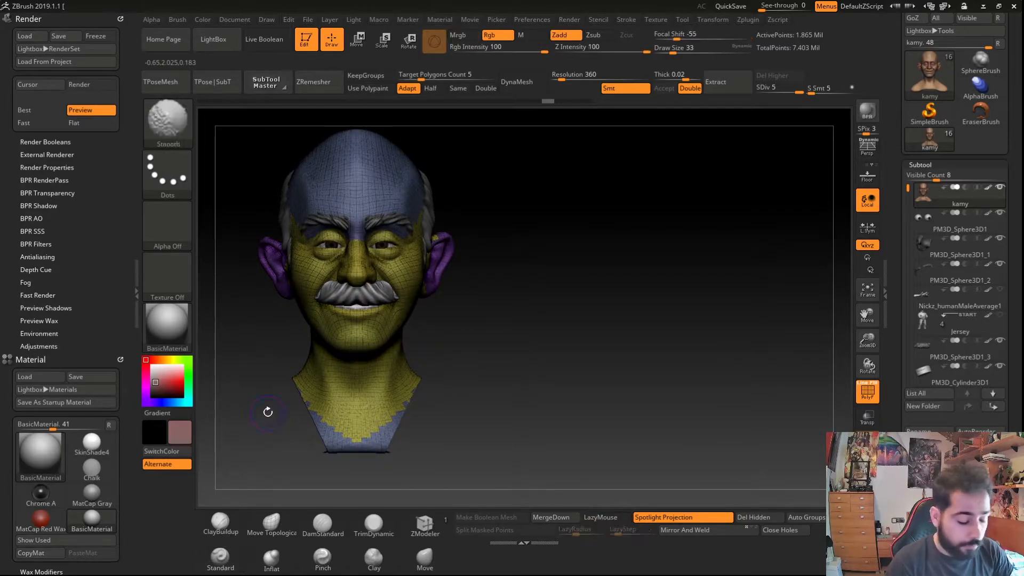
key("shift+f")
mouse_move(288, 442)
right_mouse_down()
mouse_move(292, 367)
mouse_move(304, 384)
mouse_move(295, 443)
mouse_move(297, 424)
mouse_move(229, 414)
right_mouse_up()
key("ctrl+shift")
left_click(246, 419, "ctrl+shift")
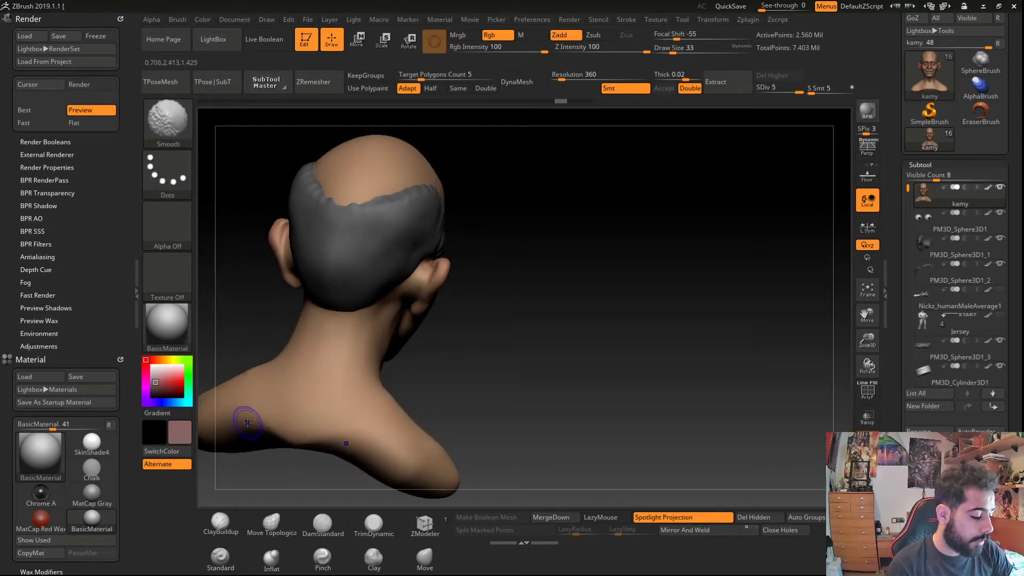
key("shift+f")
key("ctrl+z")
key("ctrl+z")
key("ctrl+z")
key("ctrl+z")
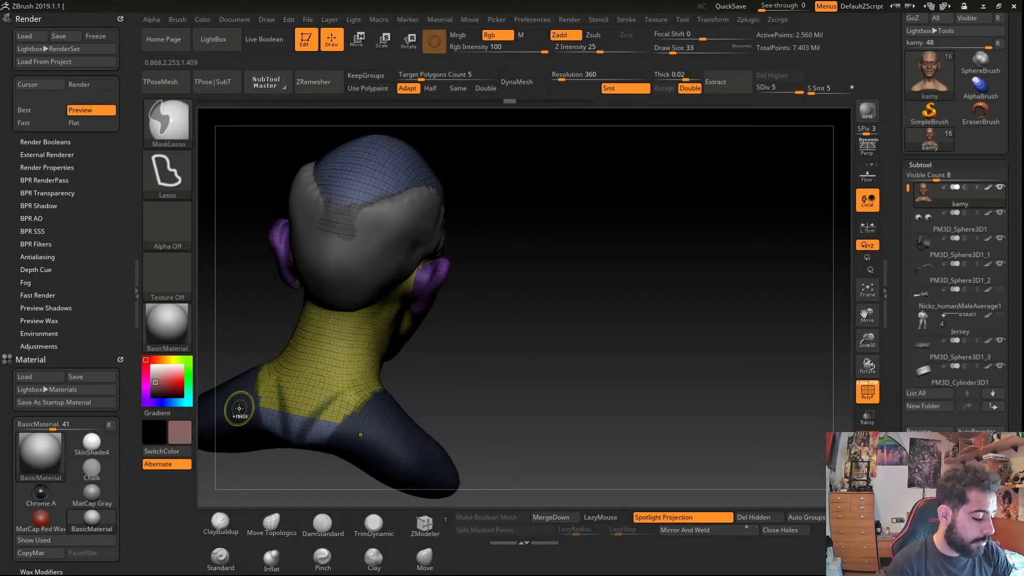
key("ctrl+z")
- Lasso-mask both shoulders, group them into a new polygroup and isolate it
mouse_move(480, 416)
left_mouse_down()
mouse_move(286, 433)
mouse_move(429, 380)
left_mouse_up()
mouse_move(318, 293)
left_mouse_down("ctrl+alt")
mouse_move(391, 435)
mouse_move(419, 291)
mouse_move(258, 194)
mouse_move(256, 213)
left_mouse_up("ctrl+alt")
key("ctrl+w")
left_click(289, 395, "ctrl+shift")
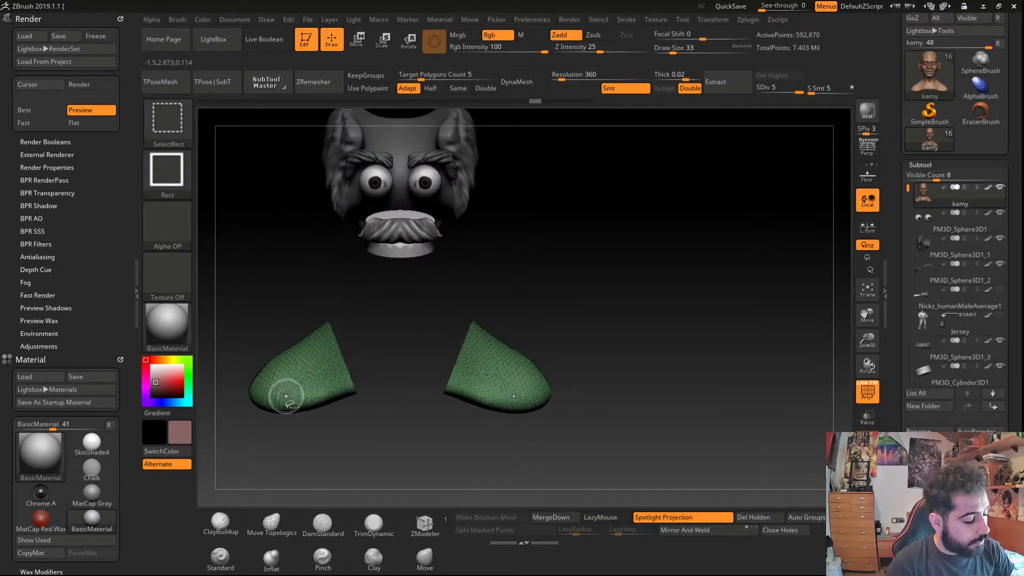
- Step back in the undo history and convert the bust to DynaMesh without freezing its subdivision levels
left_click(288, 404, "ctrl+shift")
left_click_drag(293, 418, 327, 416)
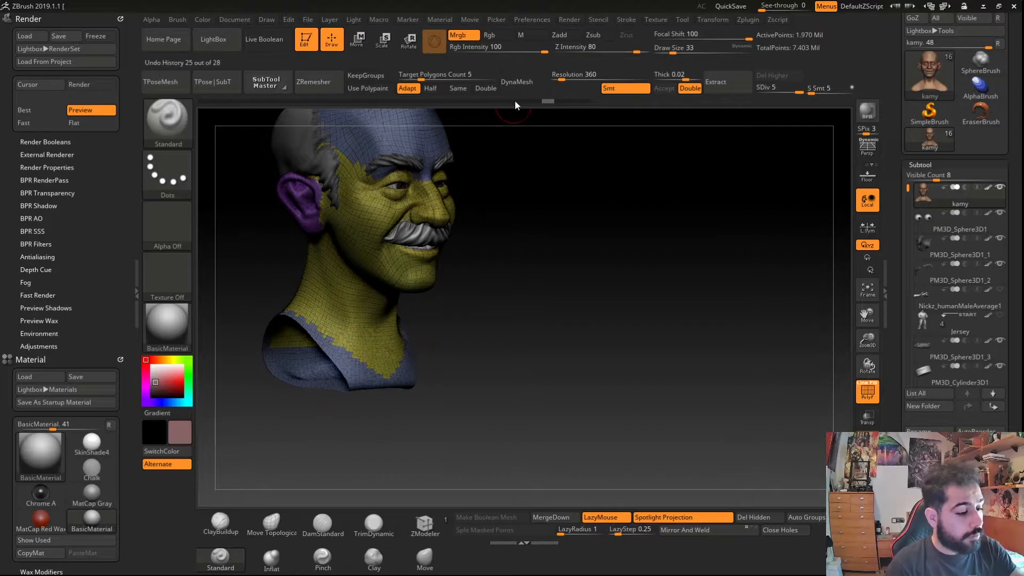
left_click(517, 81)
left_click(474, 101)
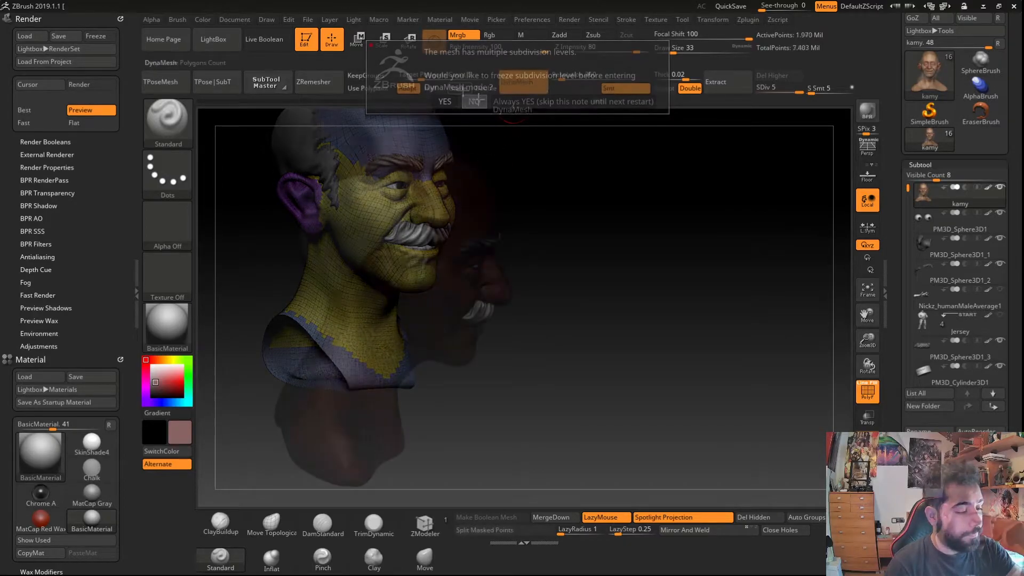
key("shift+f")
left_click_drag(325, 321, 306, 330)
mouse_move(322, 365)
left_mouse_down()
mouse_move(305, 377)
mouse_move(265, 352)
left_mouse_up()
key("shift+f")
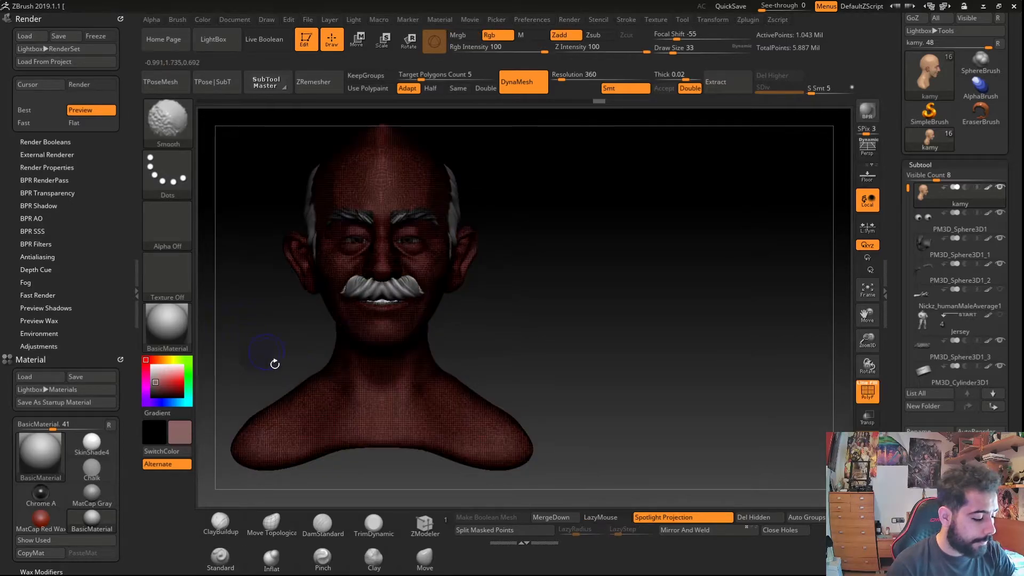
- Hide the shoulder polygons and delete the hidden geometry from the bust
mouse_move(313, 379)
left_mouse_down("ctrl")
mouse_move(319, 489)
mouse_move(227, 377)
mouse_move(254, 375)
left_mouse_up("ctrl")
key("ctrl+w")
left_click(281, 437, "ctrl+shift")
left_click(281, 431, "ctrl+shift")
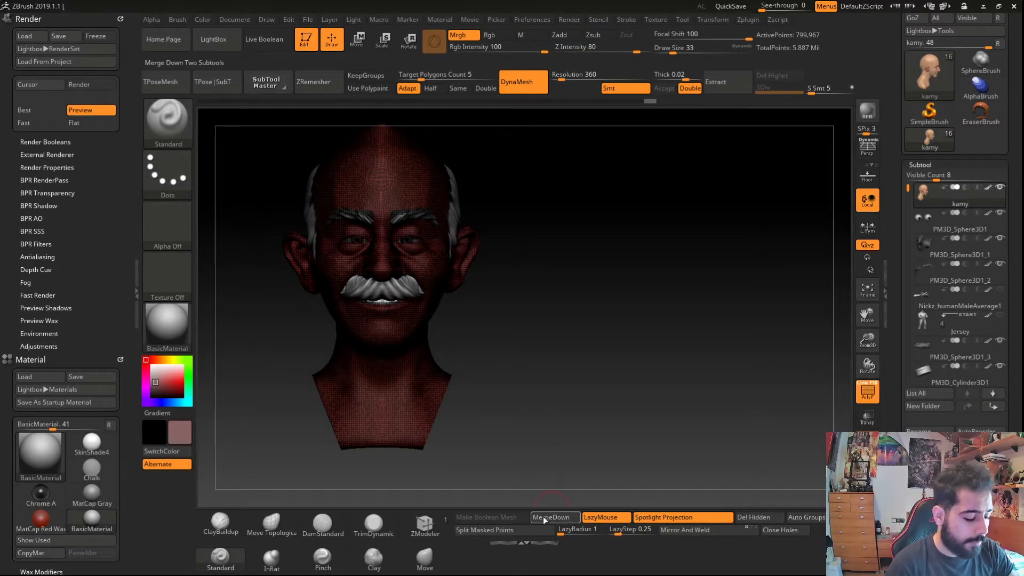
left_click_drag(444, 425, 515, 486)
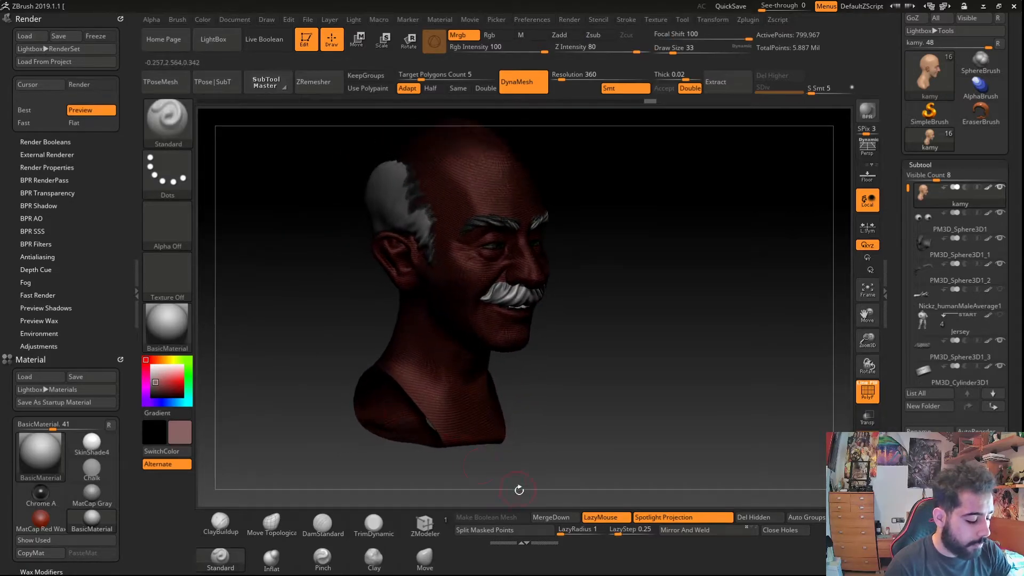
left_click(548, 517)
left_click(530, 540)
left_click(744, 520)
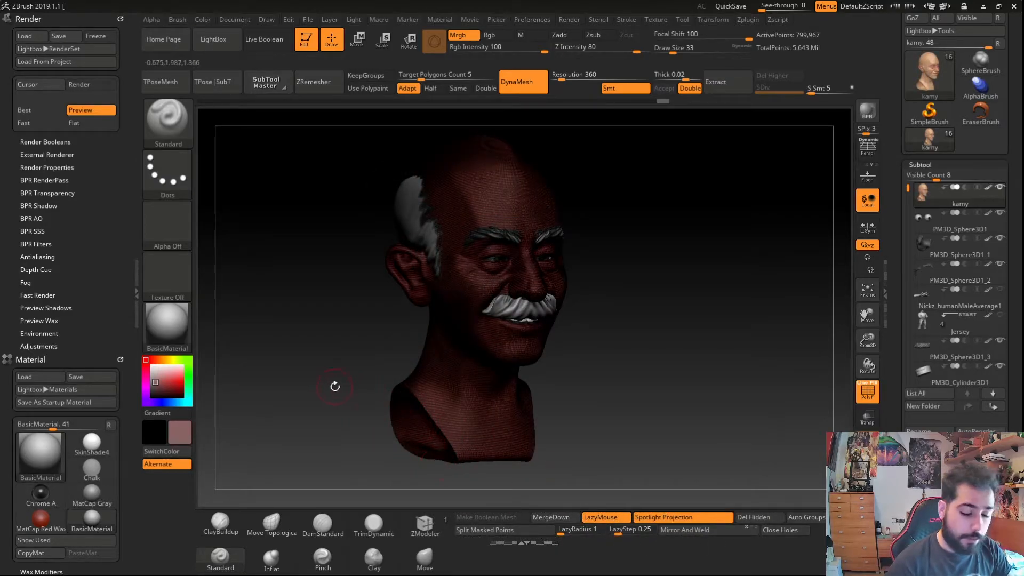
- Sample the skin colour from the face and start polypainting it onto the neck's dark cut area
key("shift+f")
key("ctrl")
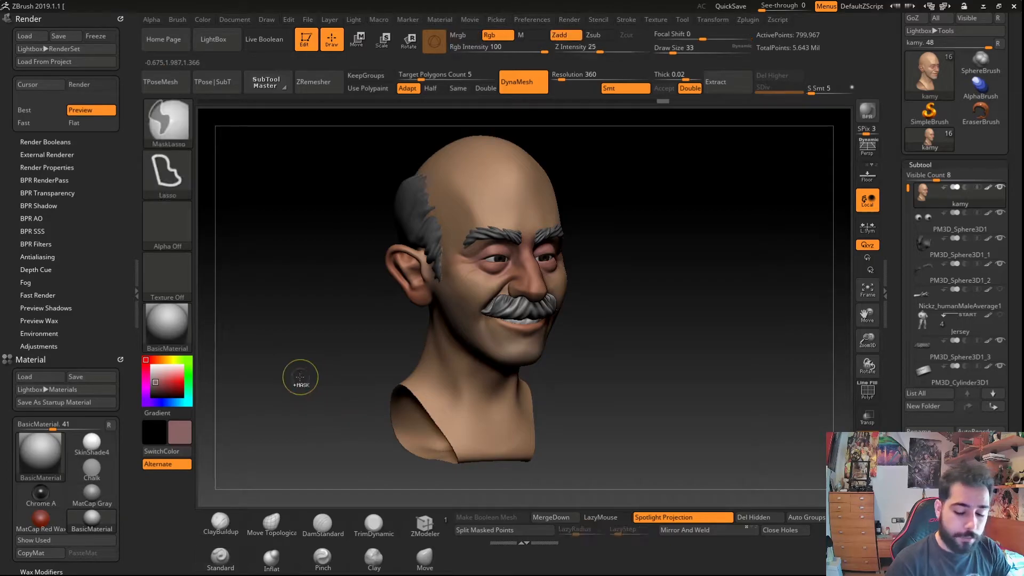
left_click_drag(338, 402, 365, 401)
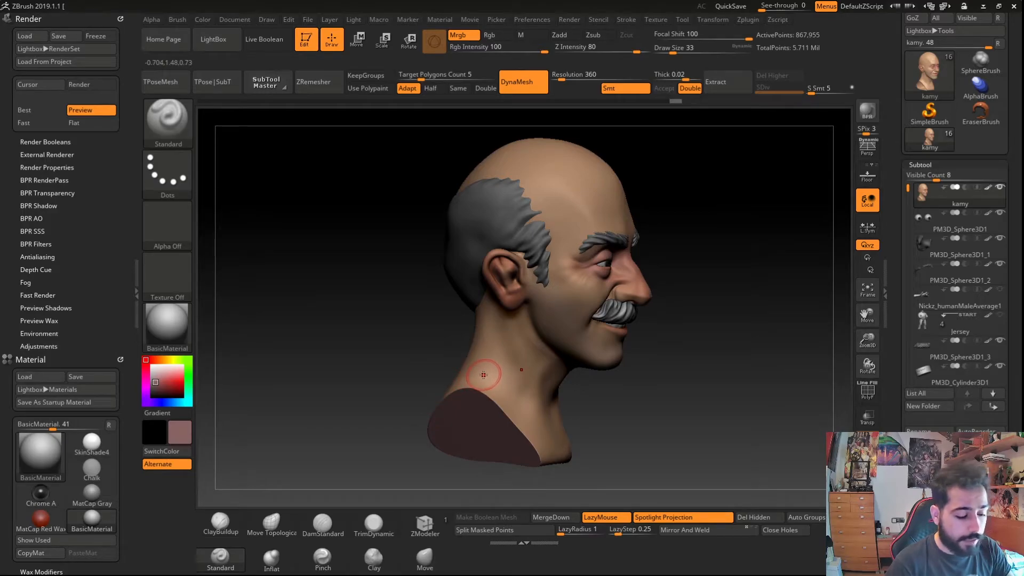
key("c")
left_click_drag(398, 426, 373, 422)
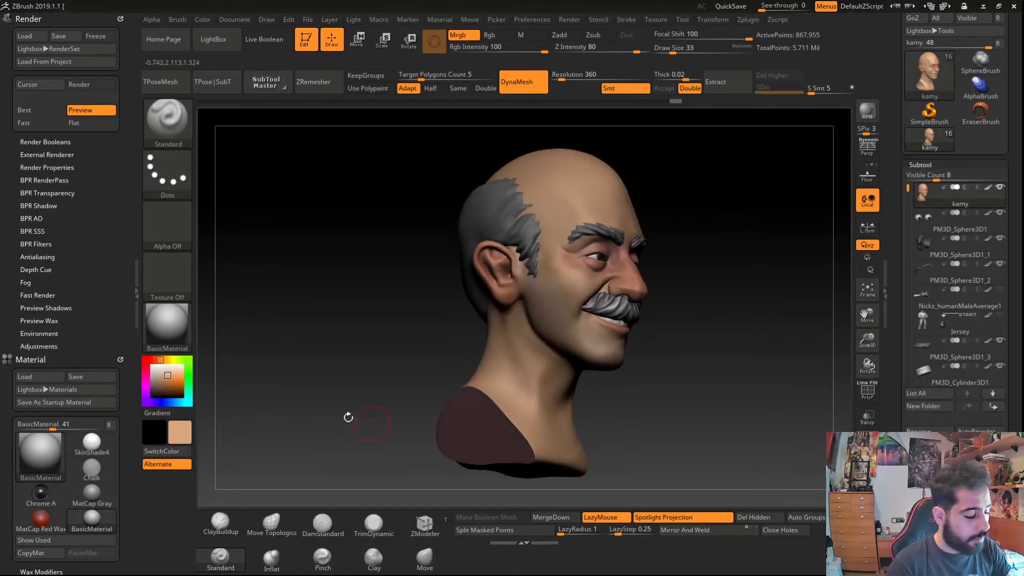
mouse_move(415, 478)
left_mouse_down()
mouse_move(469, 440)
mouse_move(411, 435)
mouse_move(426, 434)
left_mouse_up()
key("s")
key("s")
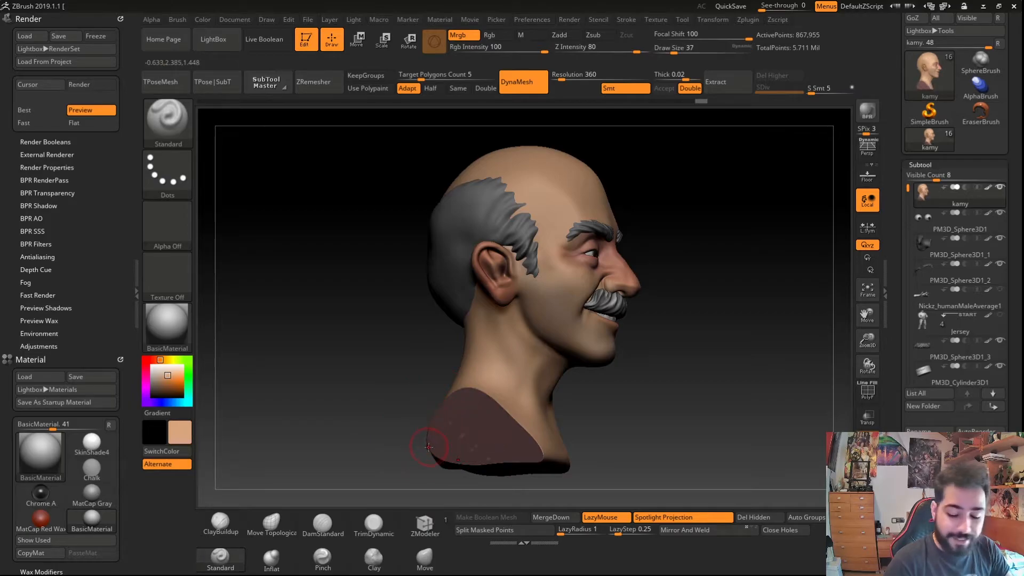
key("l")
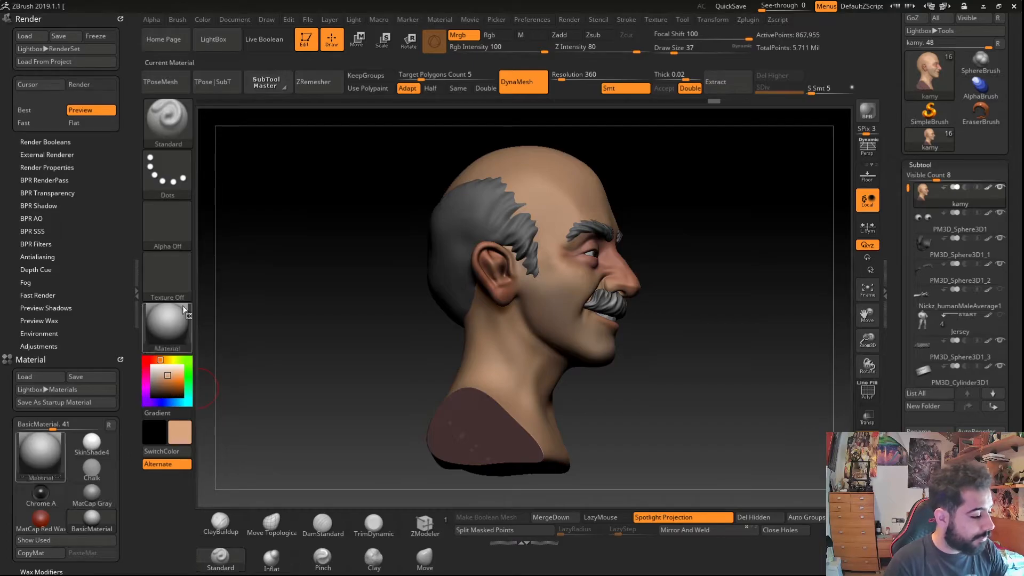
- Set focal shift to -18 and polypaint skin colour over the whole dark base of the bust
left_click_drag(413, 377, 405, 375)
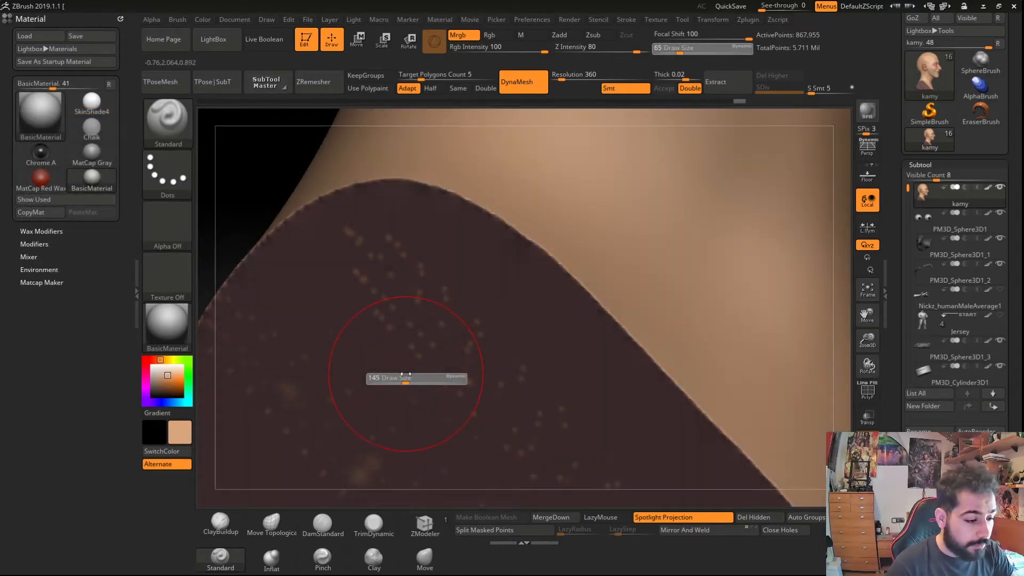
left_click(693, 36)
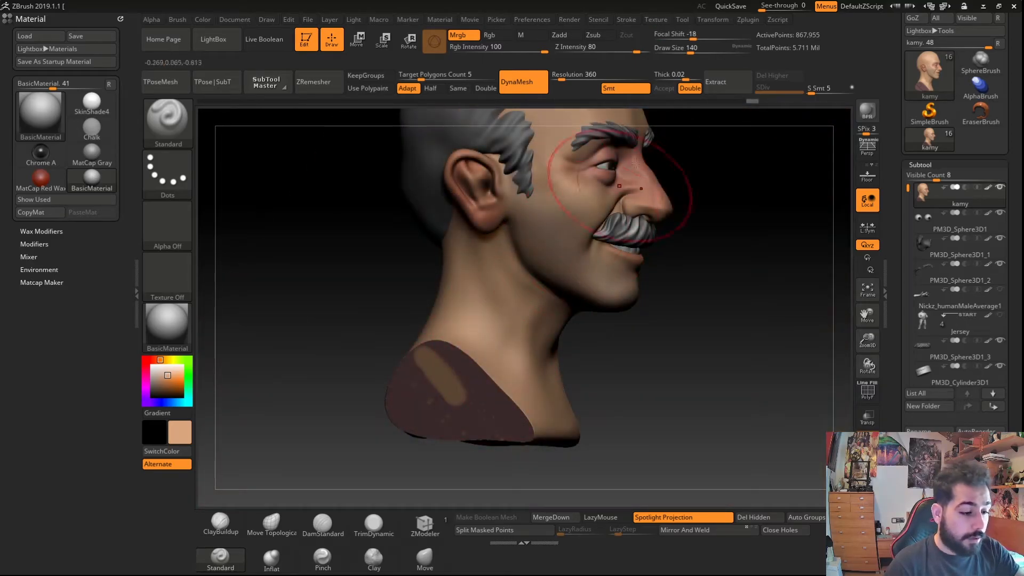
mouse_move(693, 36)
left_mouse_down()
mouse_move(749, 34)
mouse_move(692, 35)
left_mouse_up()
mouse_move(447, 375)
left_mouse_down()
mouse_move(474, 418)
mouse_move(505, 428)
left_mouse_up()
mouse_move(427, 388)
right_mouse_down()
mouse_move(423, 376)
mouse_move(432, 393)
right_mouse_up()
left_click_drag(432, 392, 516, 380, "shift")
left_click_drag(407, 416, 470, 387, "shift")
mouse_move(436, 425)
right_mouse_down("ctrl")
mouse_move(418, 382)
mouse_move(360, 378)
right_mouse_up("ctrl")
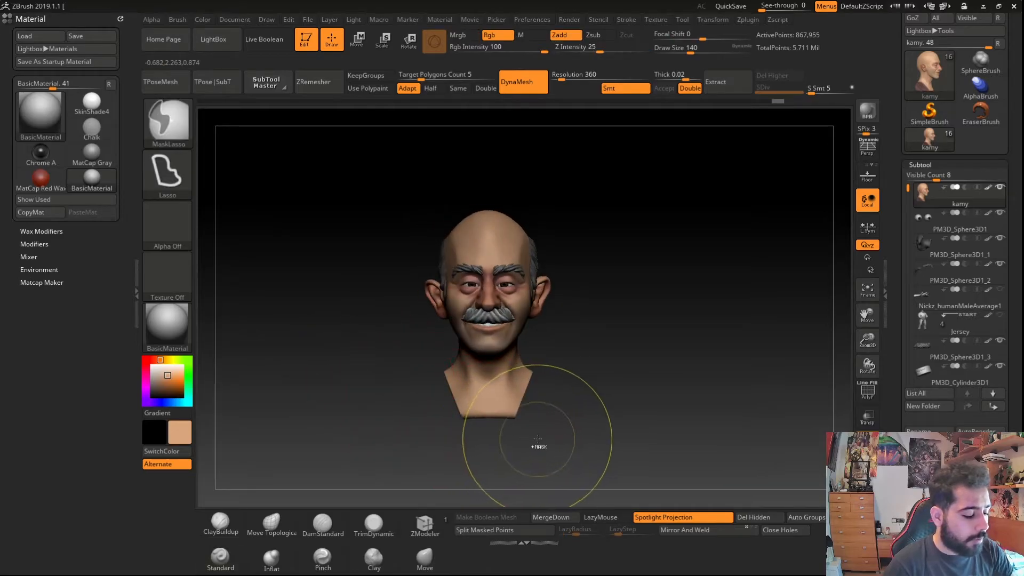
- Inspect the head from several angles and select the PM3D_Sphere3D1_1 eye subtool
mouse_move(240, 343)
right_mouse_down()
mouse_move(326, 375)
mouse_move(275, 366)
right_mouse_up()
right_click_drag(522, 365, 390, 323, "ctrl")
key("shift+f")
right_click_drag(333, 300, 403, 299)
right_click_drag(428, 246, 450, 280, "ctrl")
left_click(470, 226, "alt")
left_click(497, 394, "alt")
mouse_move(474, 341)
right_mouse_down("ctrl")
mouse_move(395, 274)
mouse_move(276, 266)
mouse_move(384, 320)
mouse_move(366, 331)
mouse_move(409, 334)
mouse_move(309, 320)
mouse_move(344, 309)
right_mouse_up("ctrl")
left_click(456, 269, "alt")
left_click(342, 267, "alt")
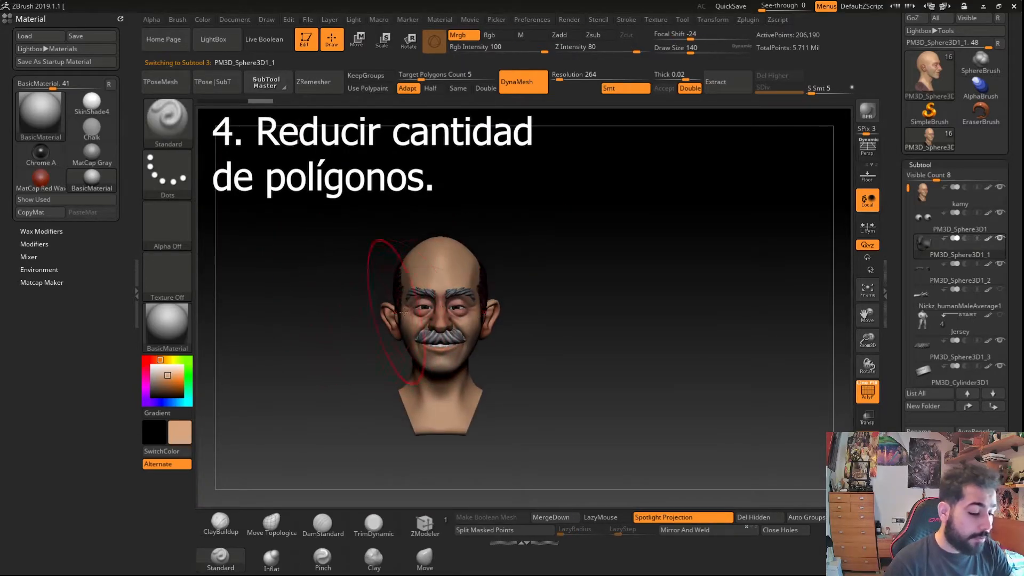
- Merge all visible subtools into a single new tool and switch to that merged tool
left_click(914, 163)
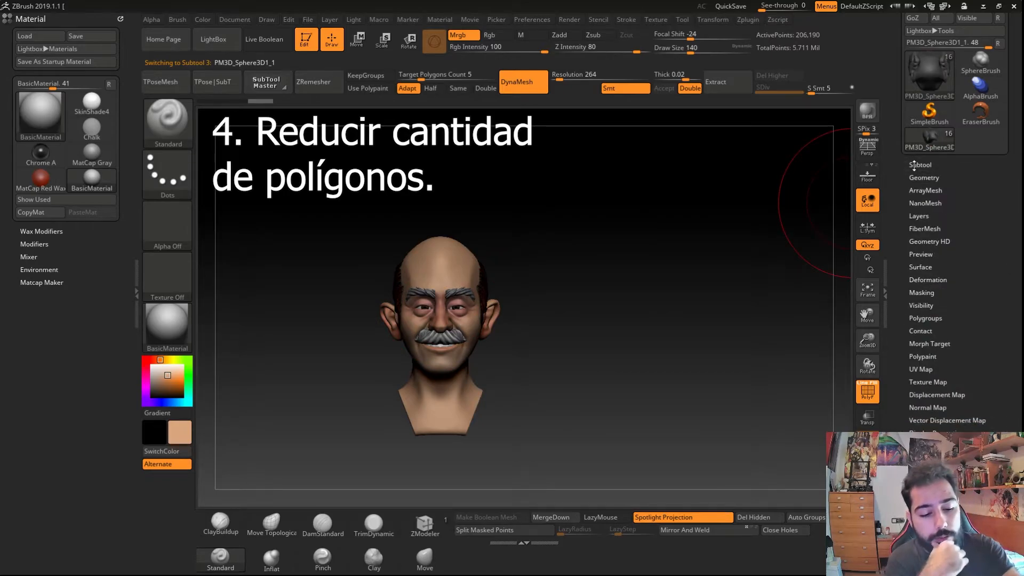
left_click(916, 176)
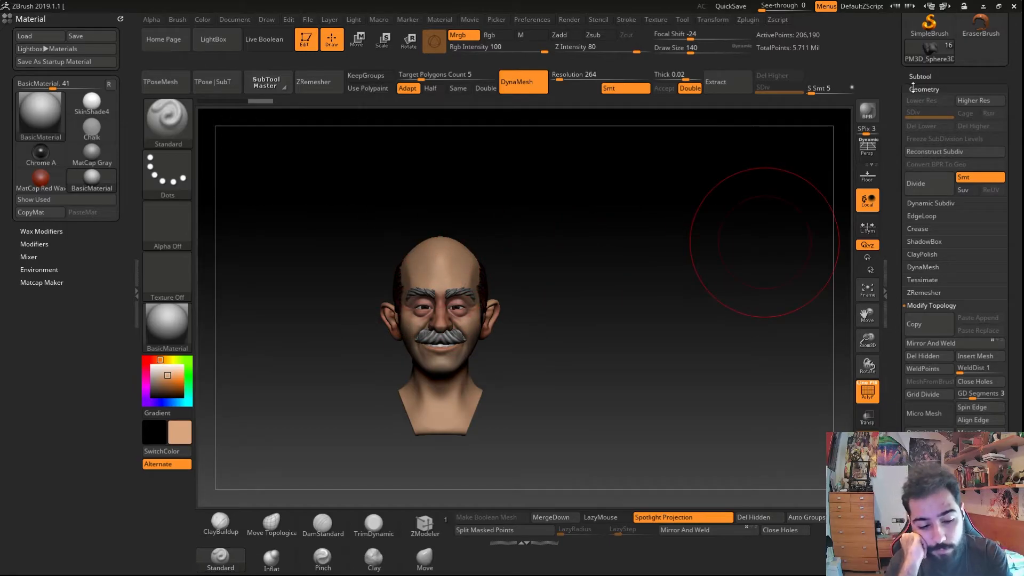
left_click_drag(915, 243, 915, 229)
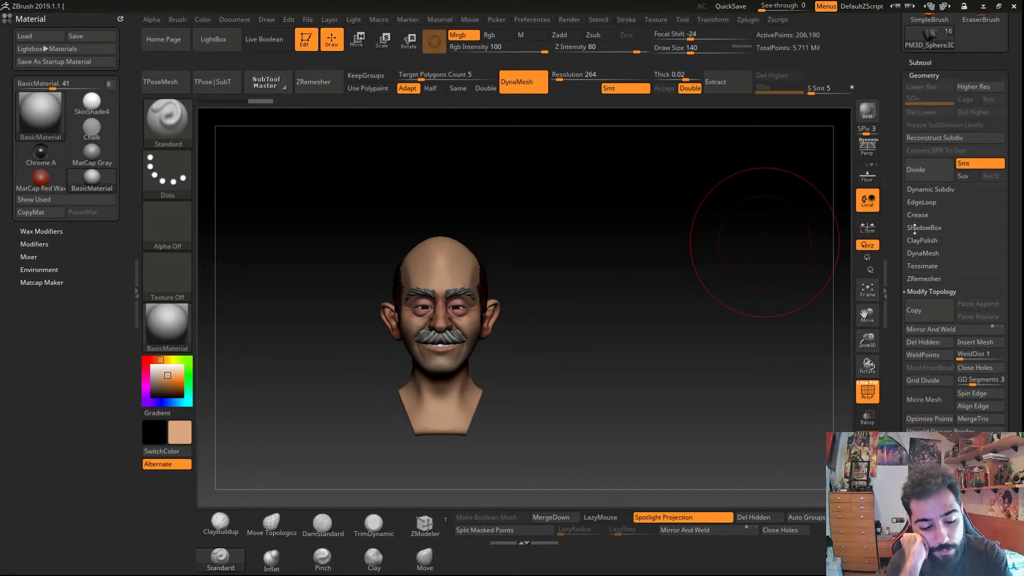
left_click(917, 63)
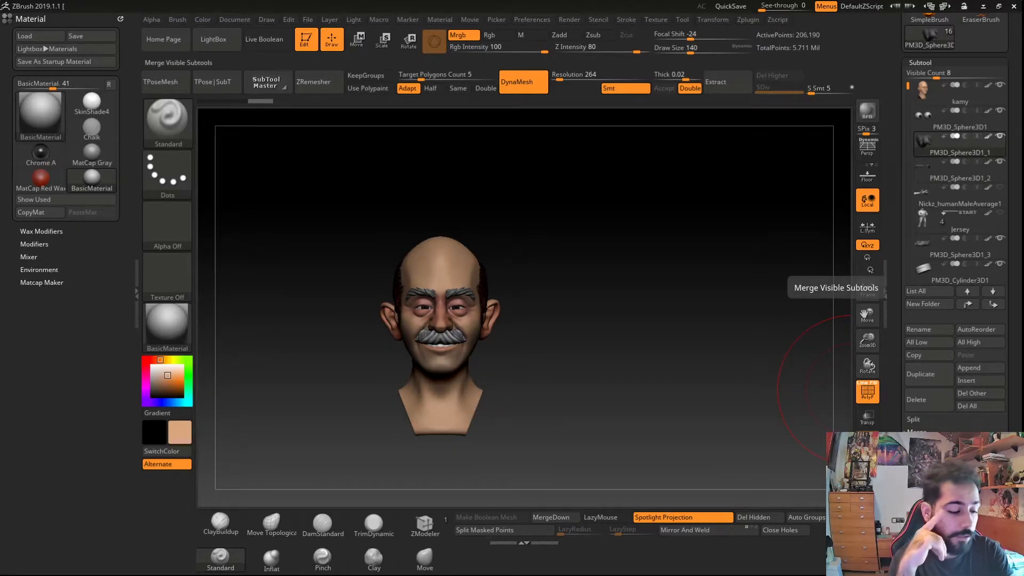
left_click(929, 458)
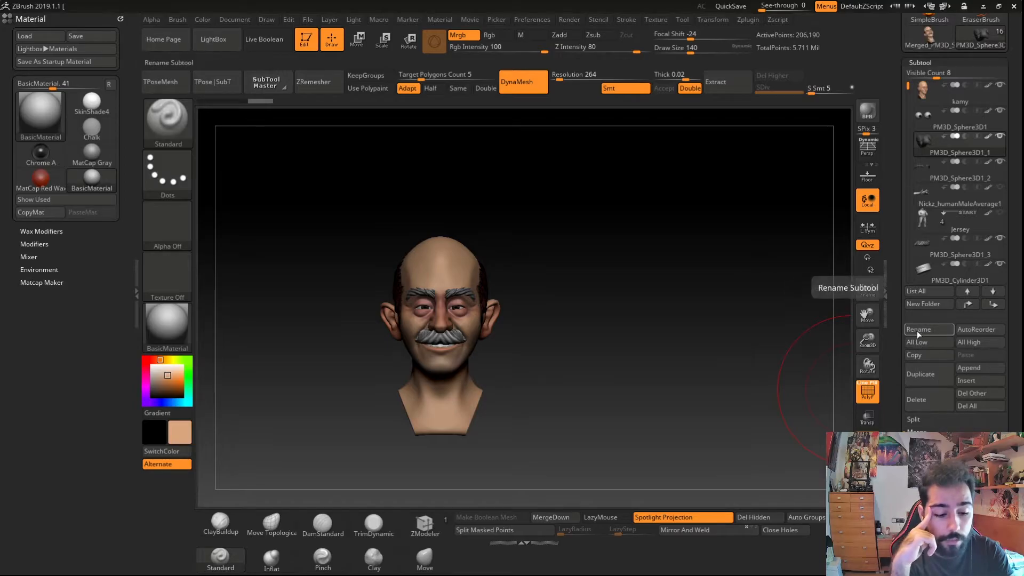
left_click(925, 102)
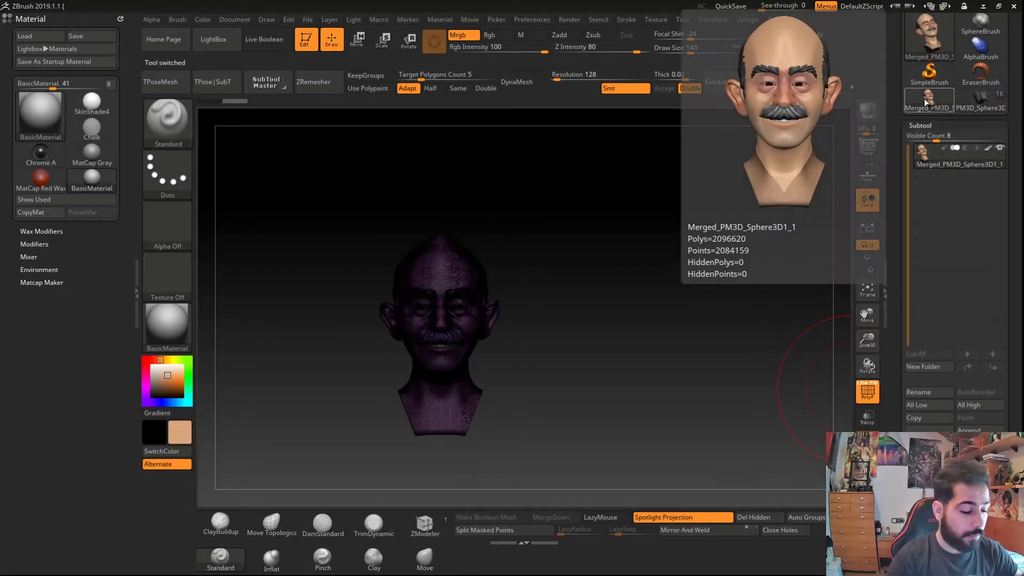
- Pre-process the merged head with the Decimation Master plugin
key("shift+f")
mouse_move(342, 397)
right_mouse_down()
mouse_move(400, 400)
mouse_move(461, 364)
mouse_move(447, 373)
right_mouse_up()
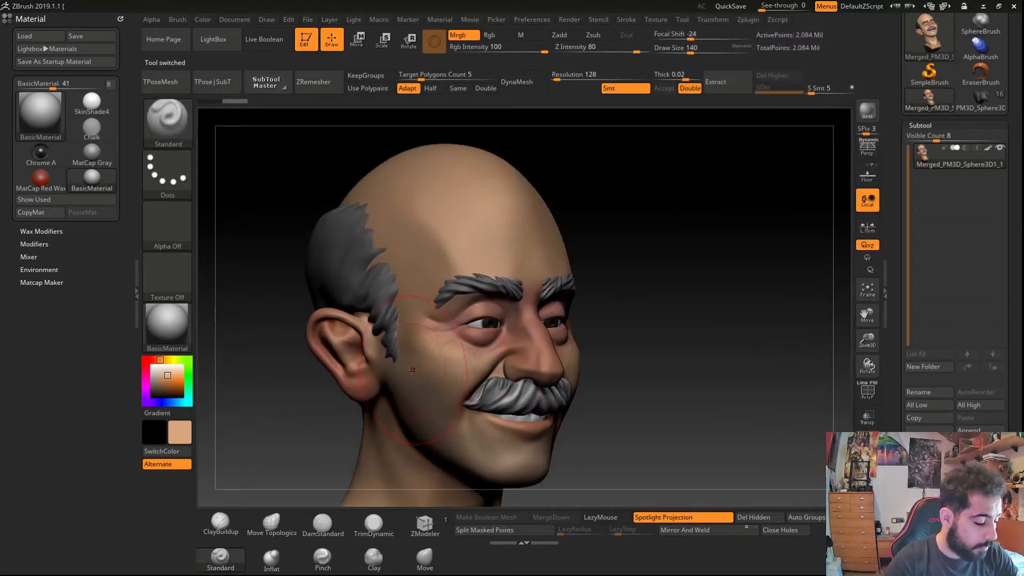
key("shift+f")
mouse_move(416, 456)
right_mouse_down("ctrl")
mouse_move(482, 329)
mouse_move(469, 112)
right_mouse_up("ctrl")
right_click_drag(454, 240, 358, 337, "shift")
key("shift+f")
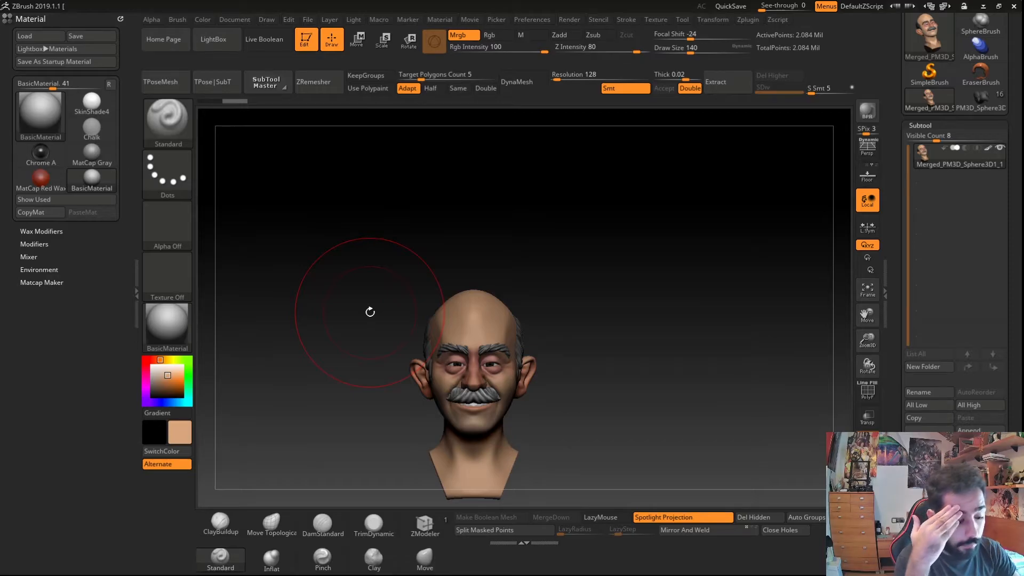
mouse_move(341, 352)
left_mouse_down()
mouse_move(343, 340)
mouse_move(339, 348)
mouse_move(405, 344)
left_mouse_up()
left_click(743, 19)
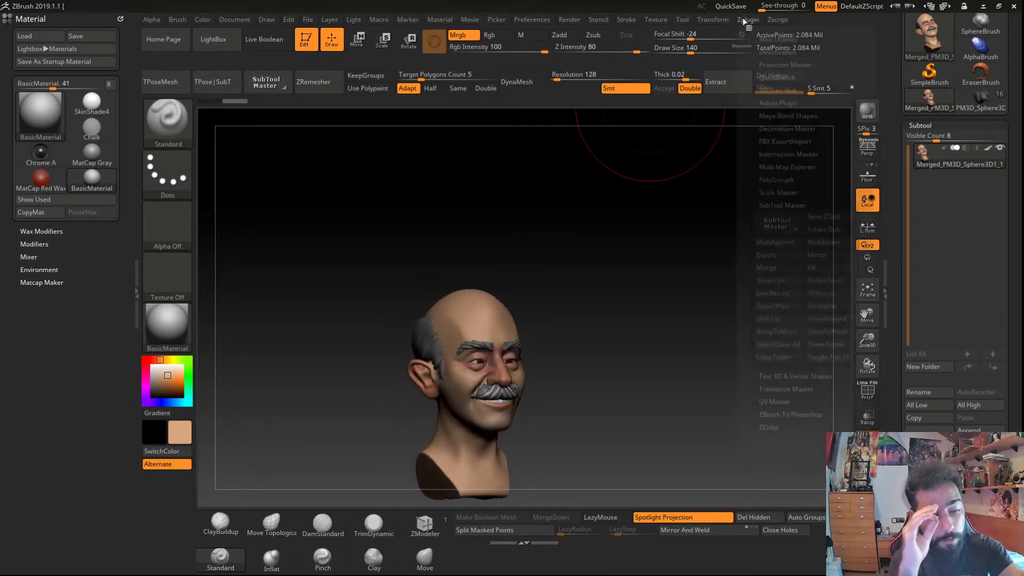
left_click(766, 128)
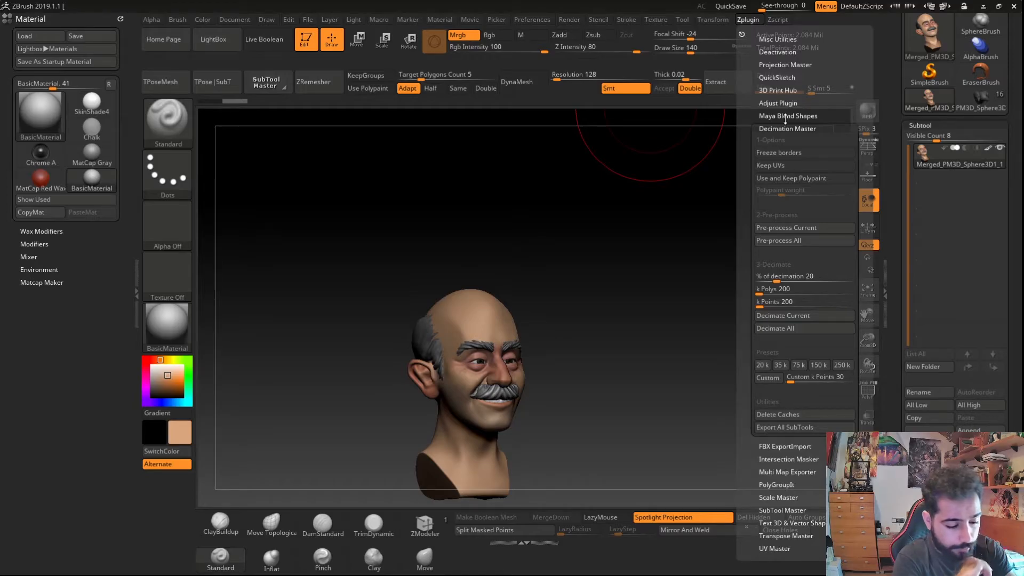
left_click(770, 316)
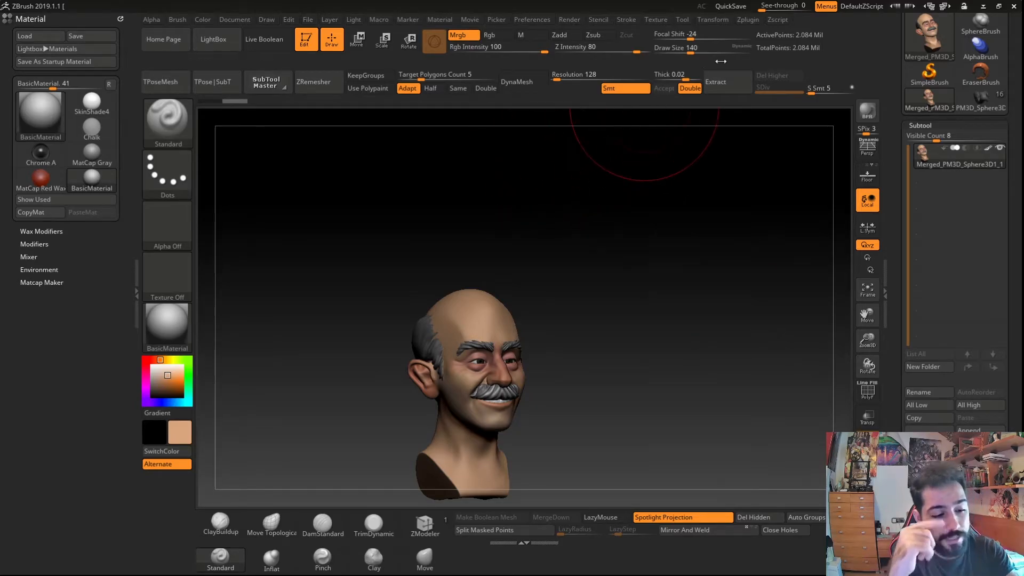
left_click(744, 20)
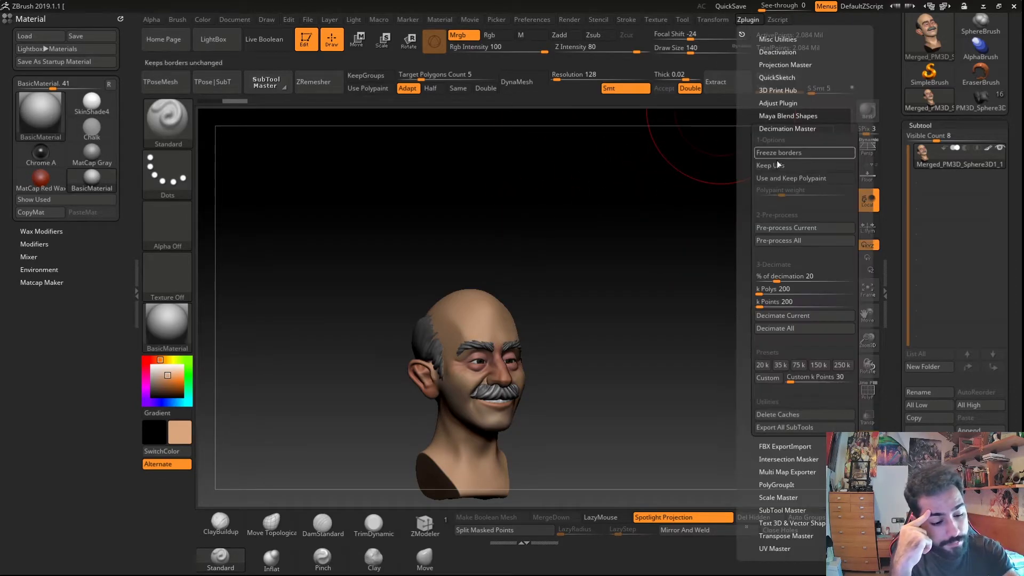
left_click(768, 229)
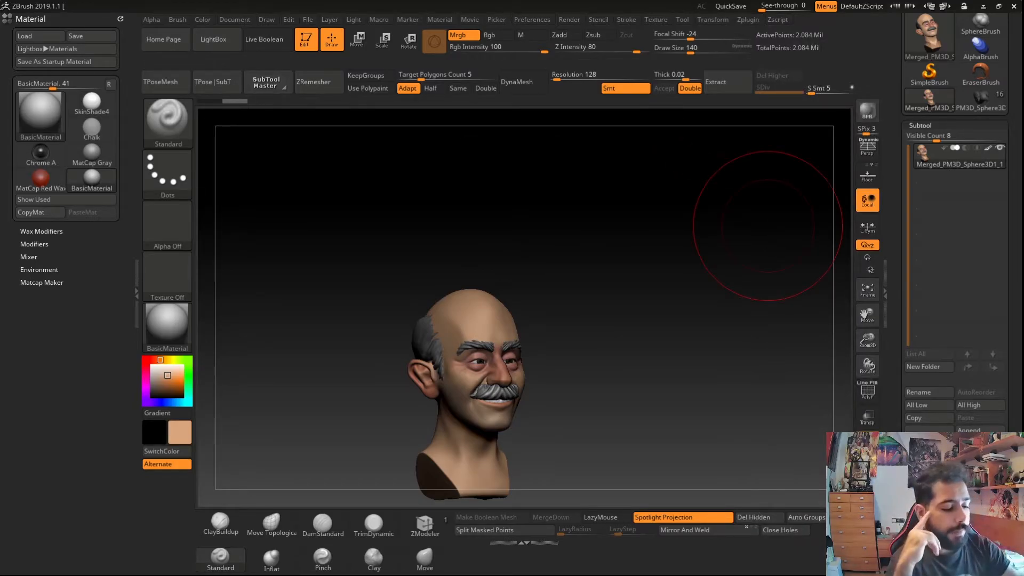
- Duplicate the merged subtool
left_click_drag(373, 311, 376, 282)
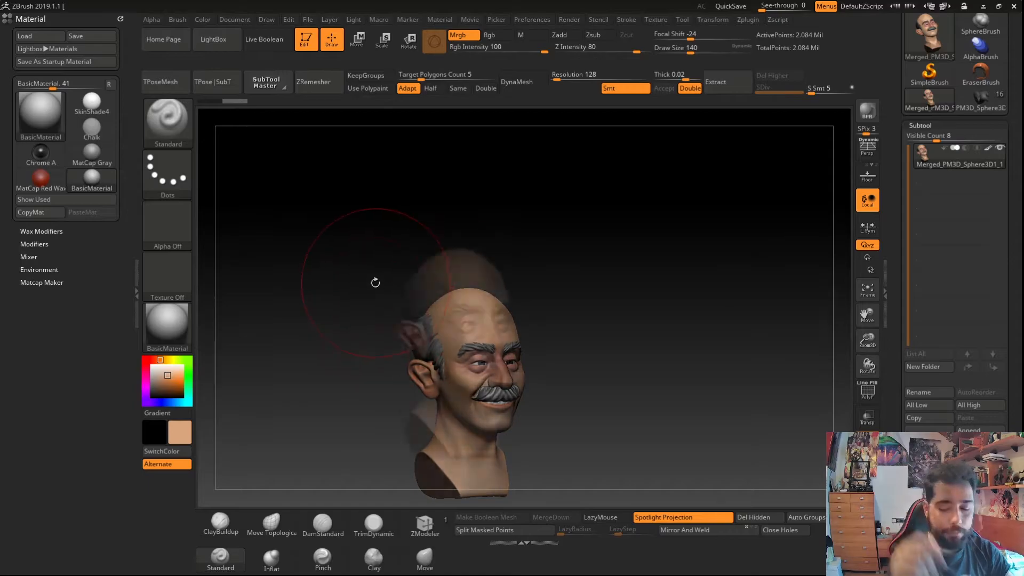
right_click_drag(376, 283, 361, 233, "alt")
right_click_drag(435, 320, 483, 416, "ctrl")
key("shift+f")
key("shift+f")
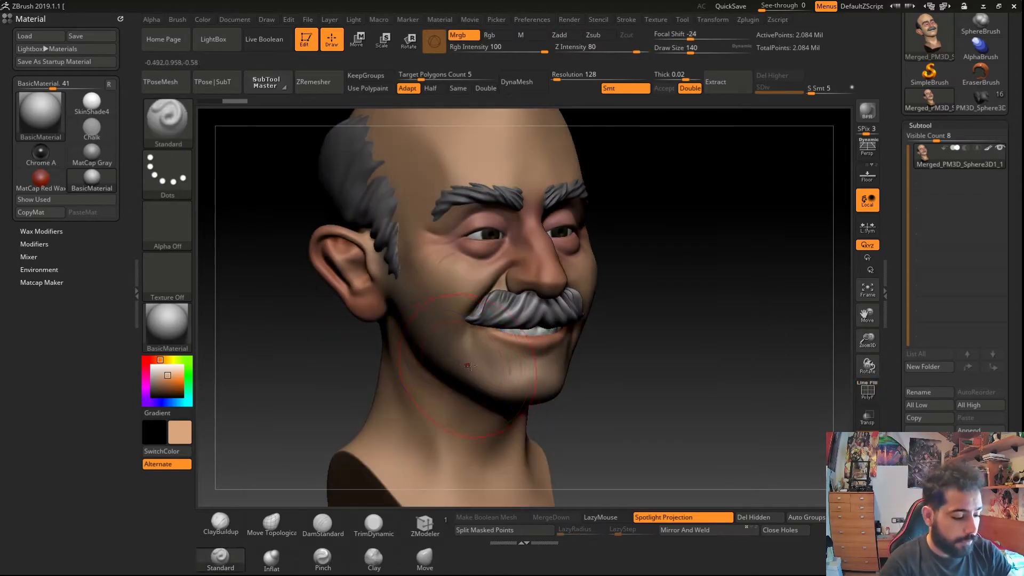
key("shift+f")
key("ctrl+shift+d")
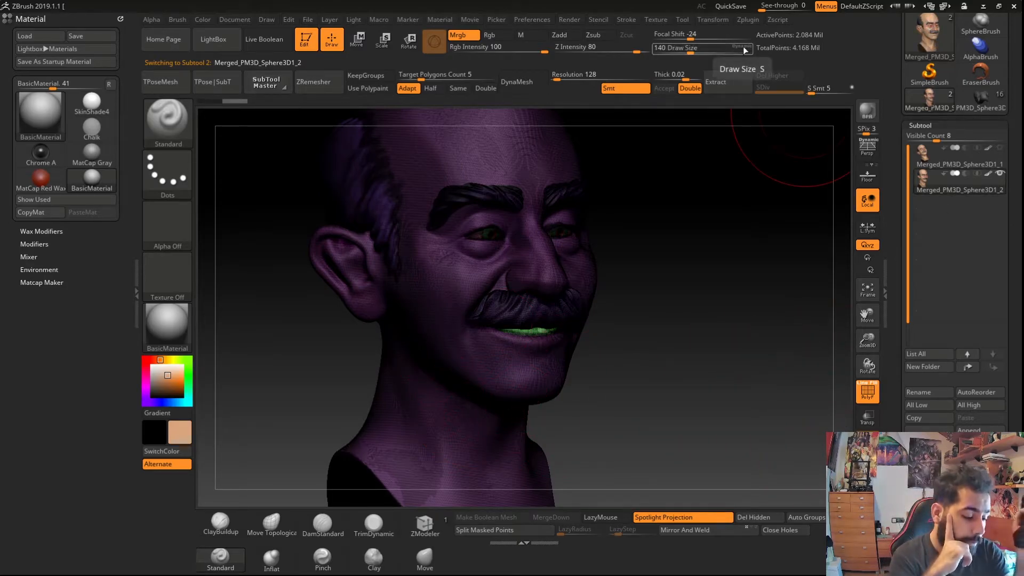
- Set the decimation percentage to about 14.9 and decimate the current subtool with Decimation Master
left_click(747, 20)
left_click(787, 128)
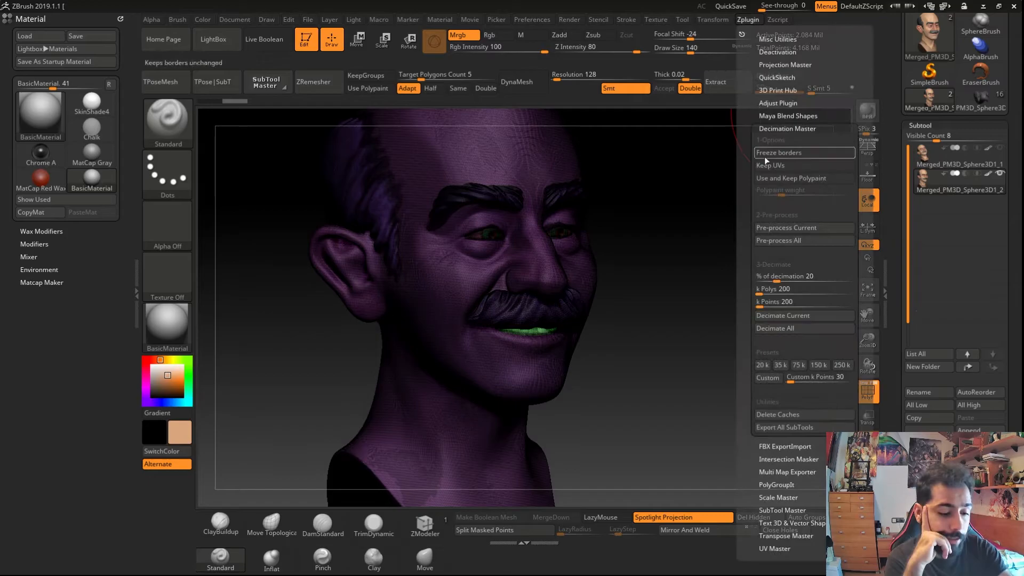
left_click(772, 277)
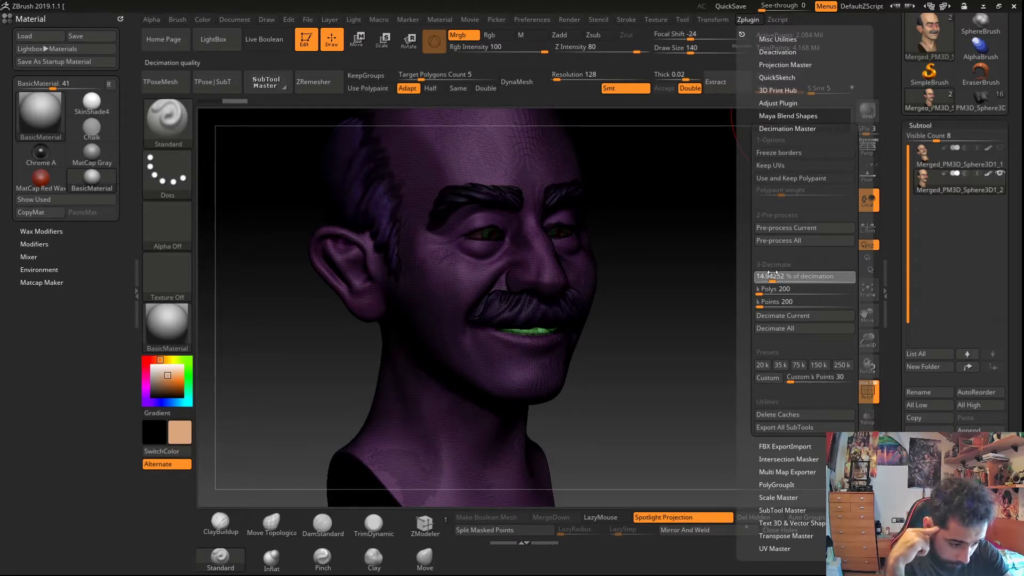
left_click(773, 274)
left_click(766, 316)
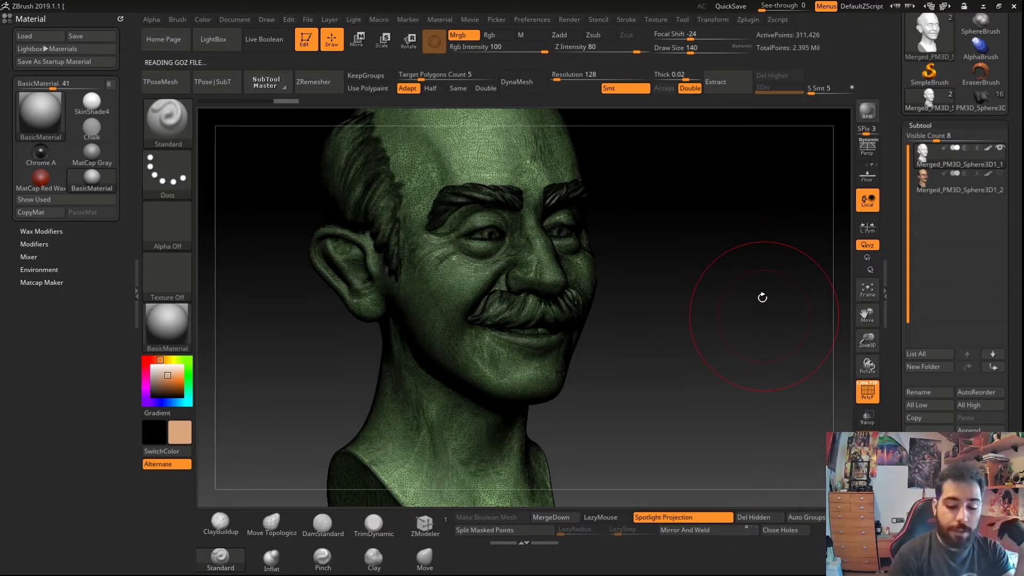
- Select the full-resolution duplicate subtool and pick white in the colour picker
key("shift+f")
right_click_drag(417, 382, 331, 374, "ctrl")
left_click(949, 190)
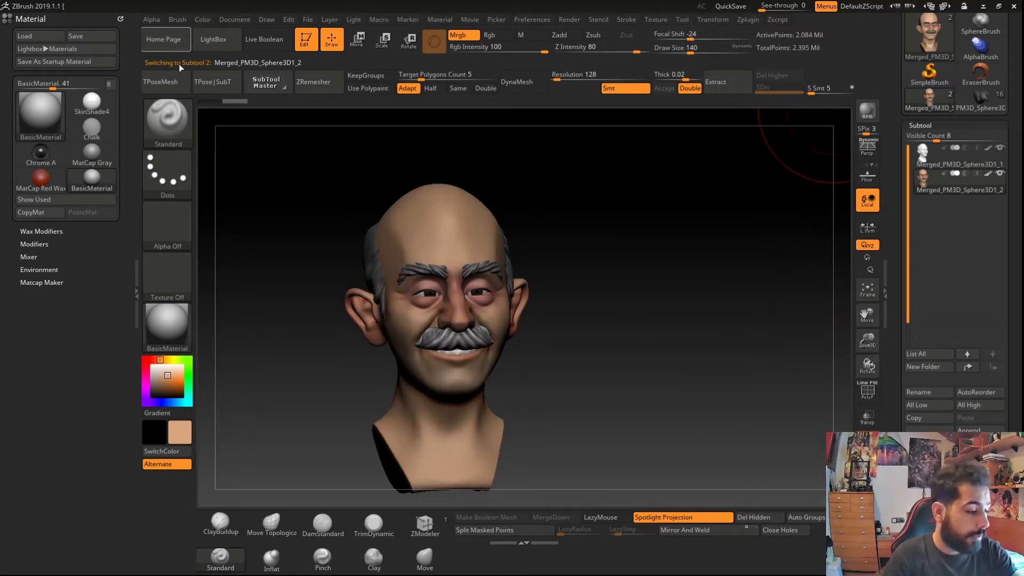
left_click(151, 366)
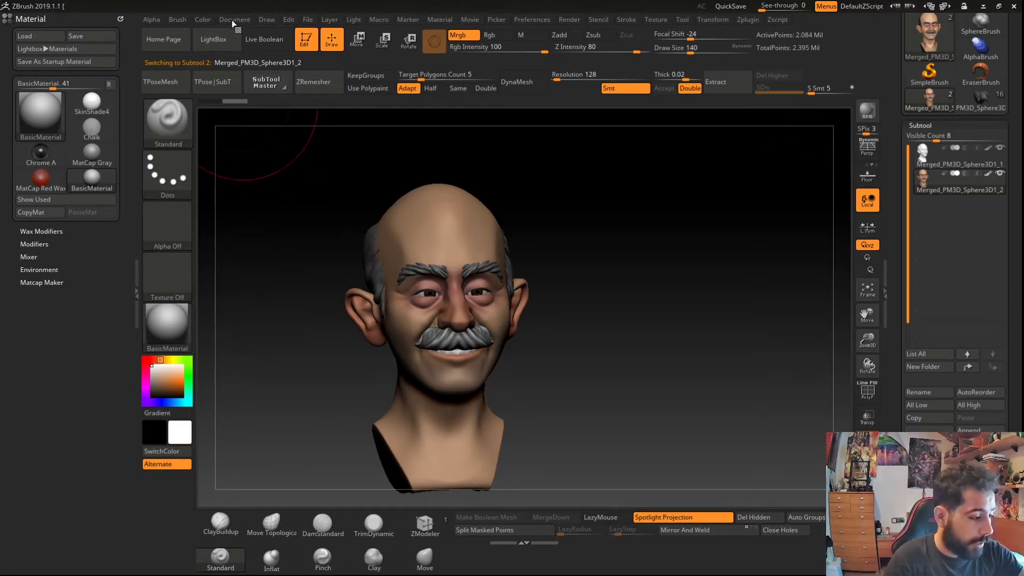
- Fill the full-resolution duplicate subtool with the white colour using FillObject
left_click(233, 20)
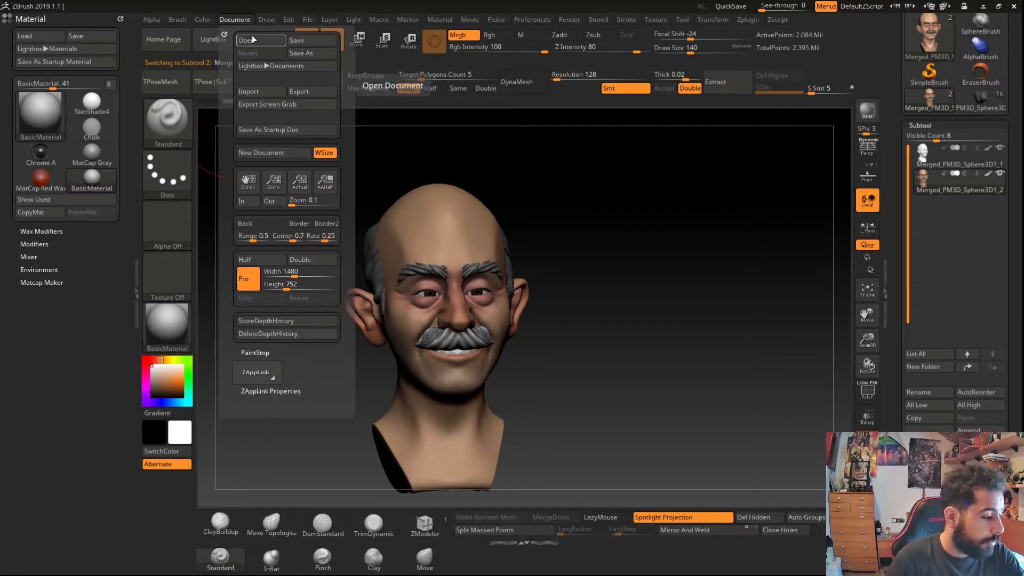
left_click(204, 20)
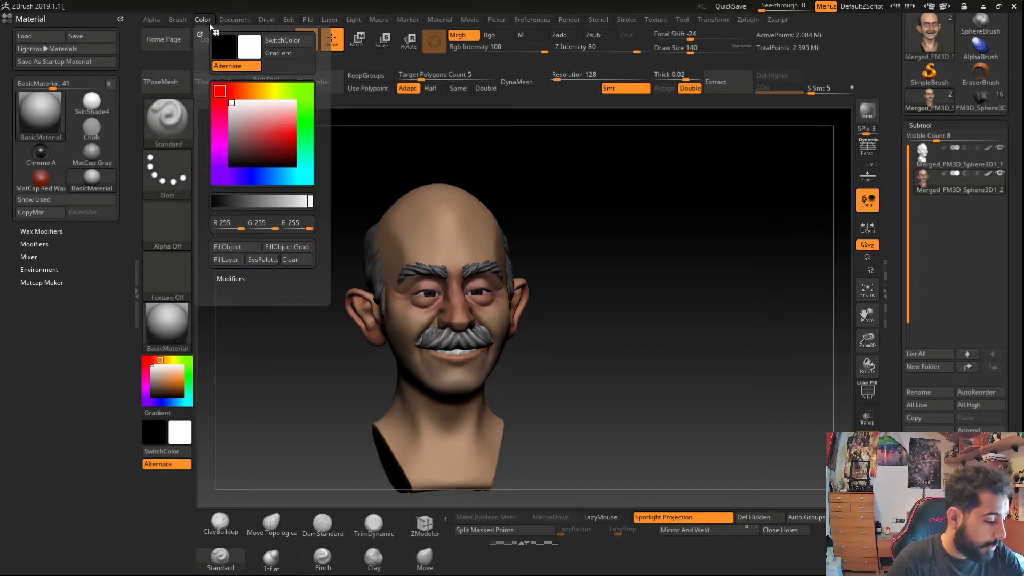
left_click(223, 251)
- Compare the polygon density of the two subtools with polyframe shown, rotating around the bust
left_click(922, 159)
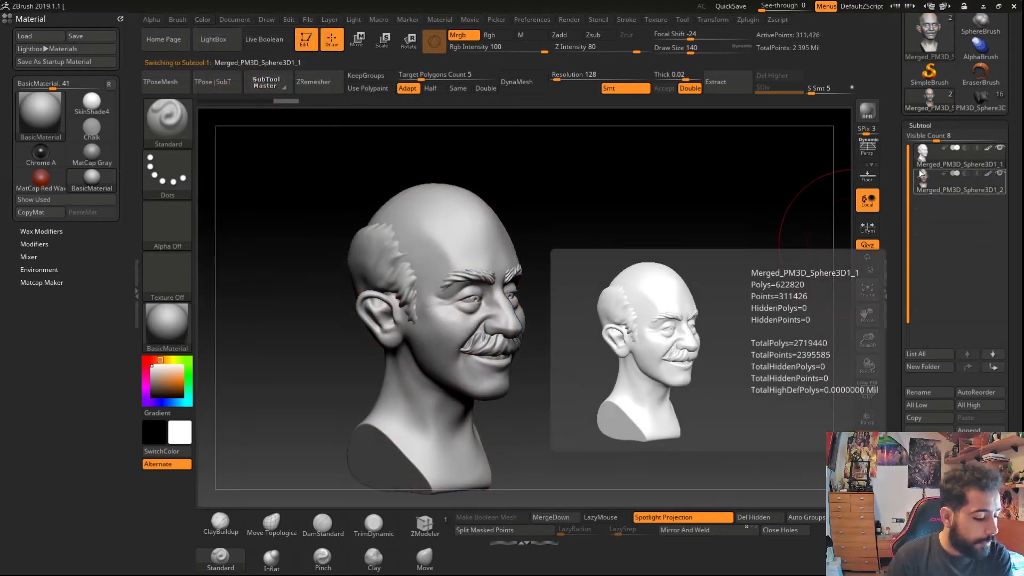
mouse_move(923, 176)
key("shift+f")
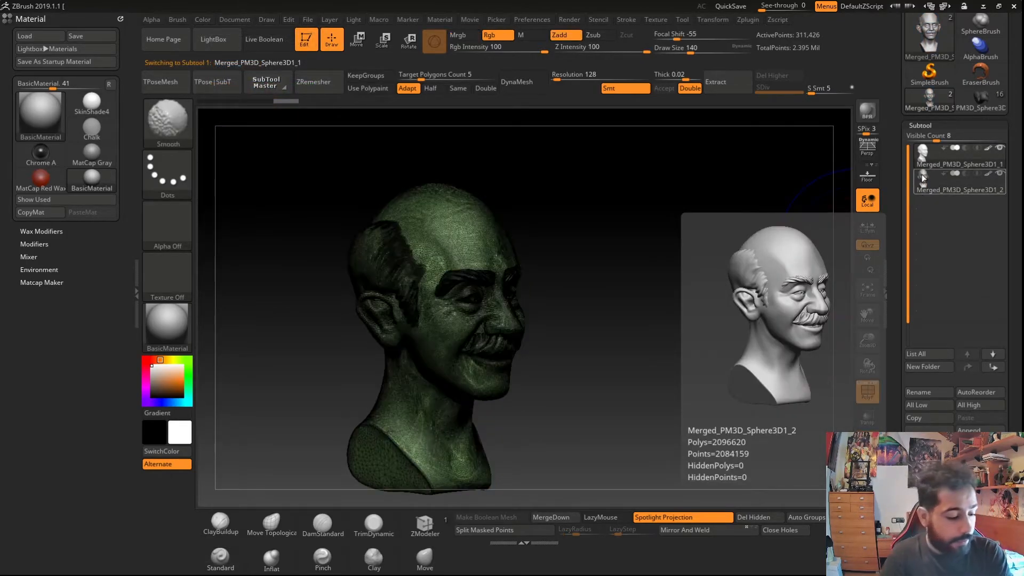
right_click_drag(773, 277, 741, 392, "ctrl")
key("shift+f")
left_click(518, 449, "alt")
right_click_drag(392, 325, 336, 176, "ctrl")
right_click_drag(333, 342, 298, 376)
- Inspect the decimated subtool's wireframe and overall shape from several angles
left_click(925, 160)
key("shift+f")
right_click_drag(298, 405, 574, 380)
key("shift+f")
right_click_drag(325, 381, 386, 390)
right_click_drag(271, 394, 406, 408, "alt")
right_click_drag(405, 408, 347, 414)
right_click_drag(347, 414, 306, 419)
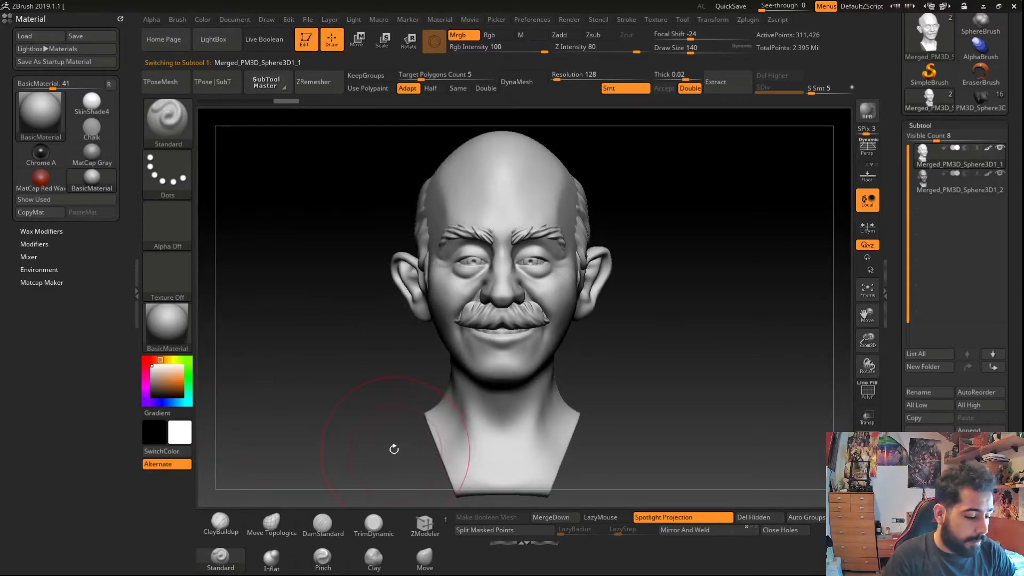
right_click_drag(394, 449, 334, 434)
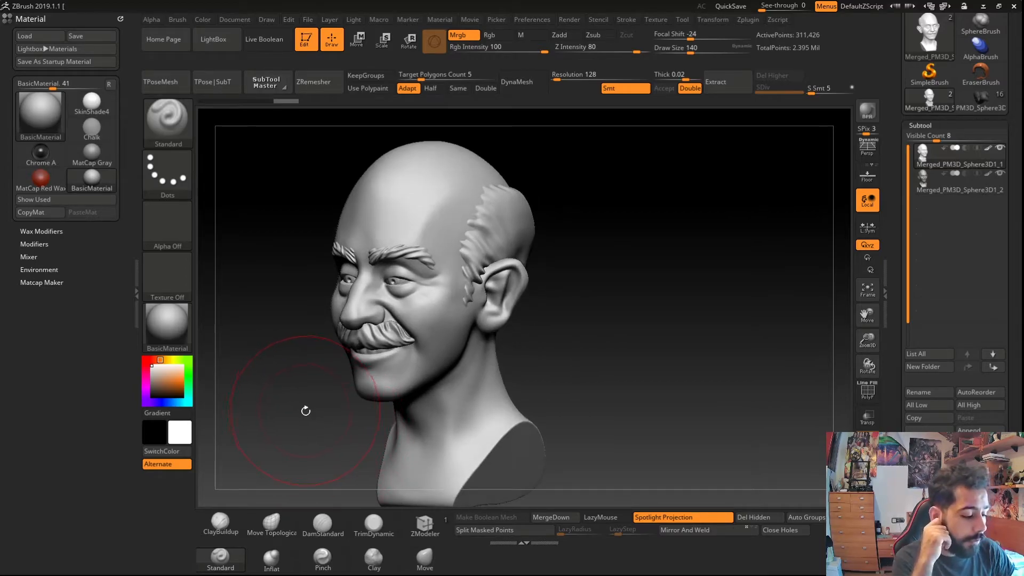
right_click_drag(302, 411, 345, 413)
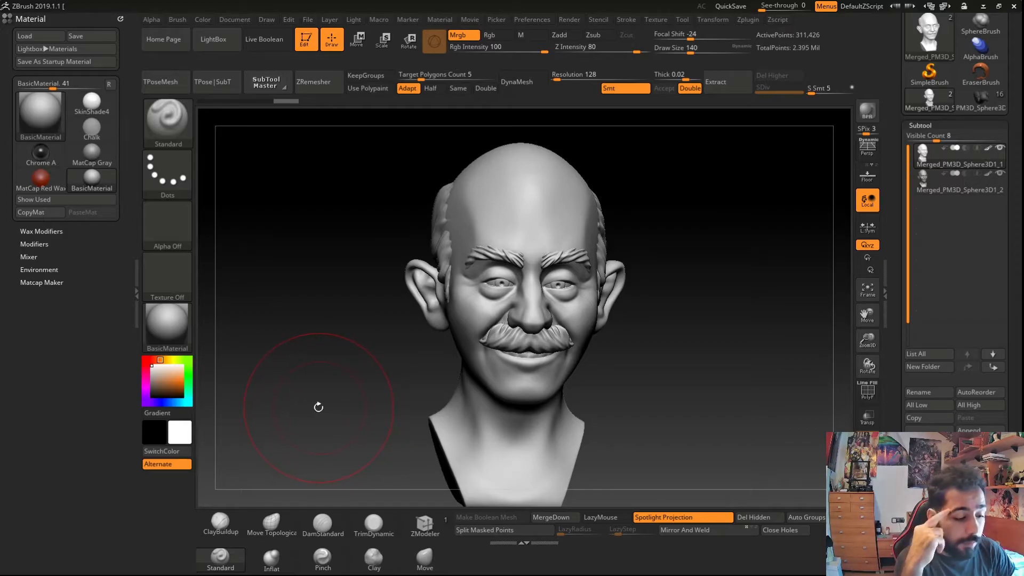
mouse_move(313, 406)
right_mouse_down()
mouse_move(331, 400)
mouse_move(316, 399)
mouse_move(321, 409)
right_mouse_up()
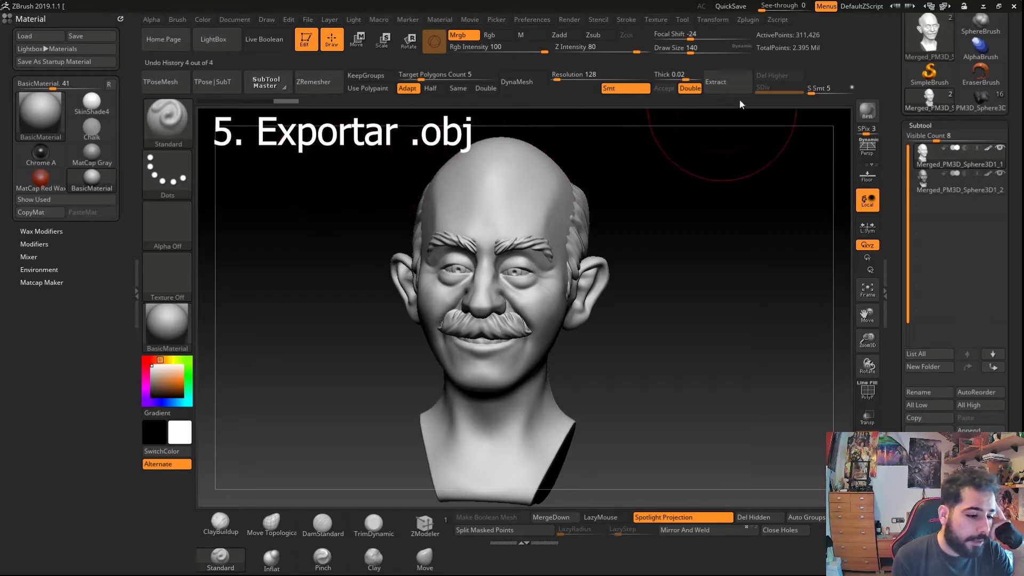
- Save the current project
left_click_drag(910, 113, 907, 233)
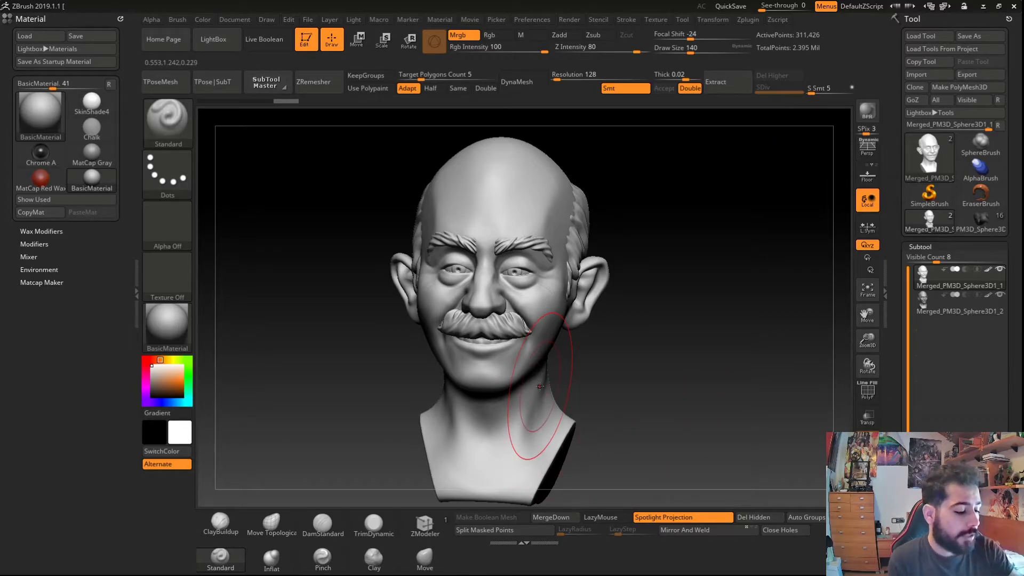
left_click_drag(332, 366, 366, 366)
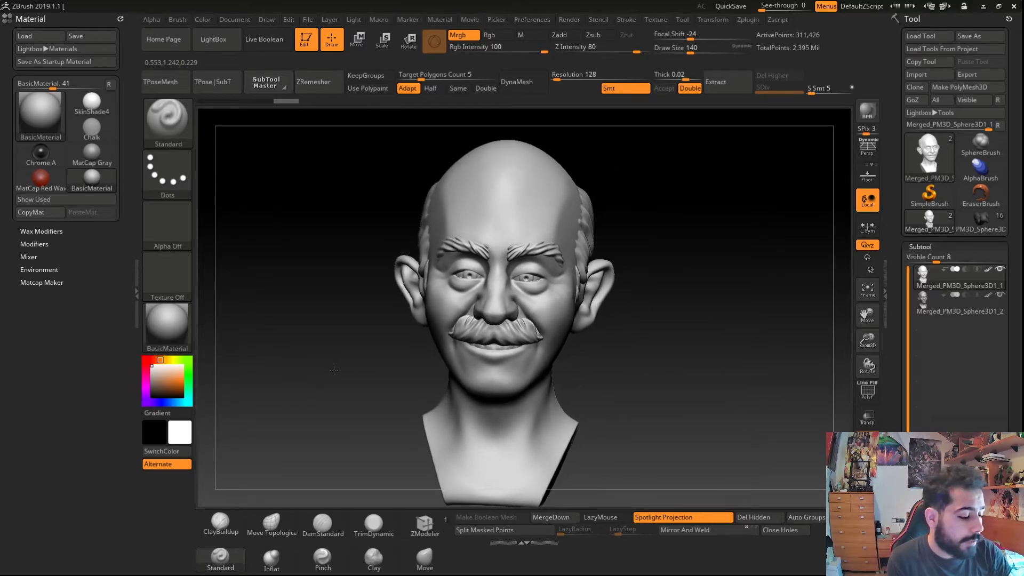
left_click_drag(334, 370, 343, 358)
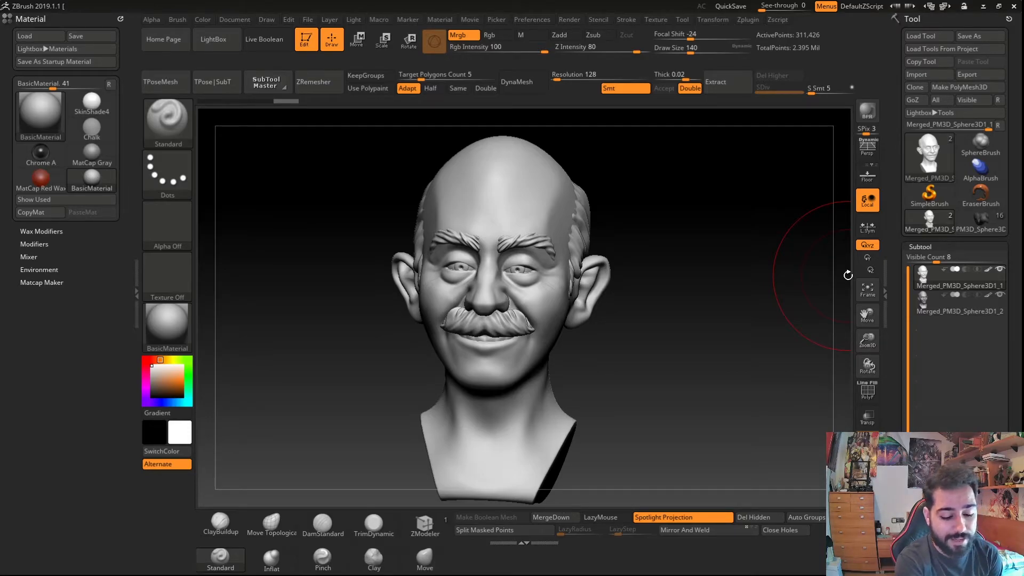
key("ctrl+s")
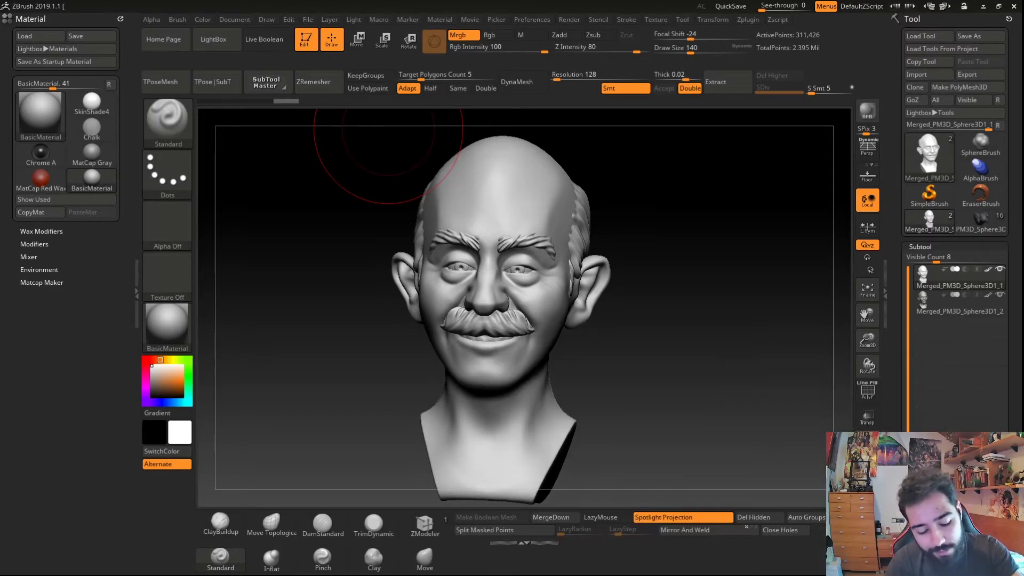
- Append a Sphere3D as a new subtool and select it
left_click(981, 546)
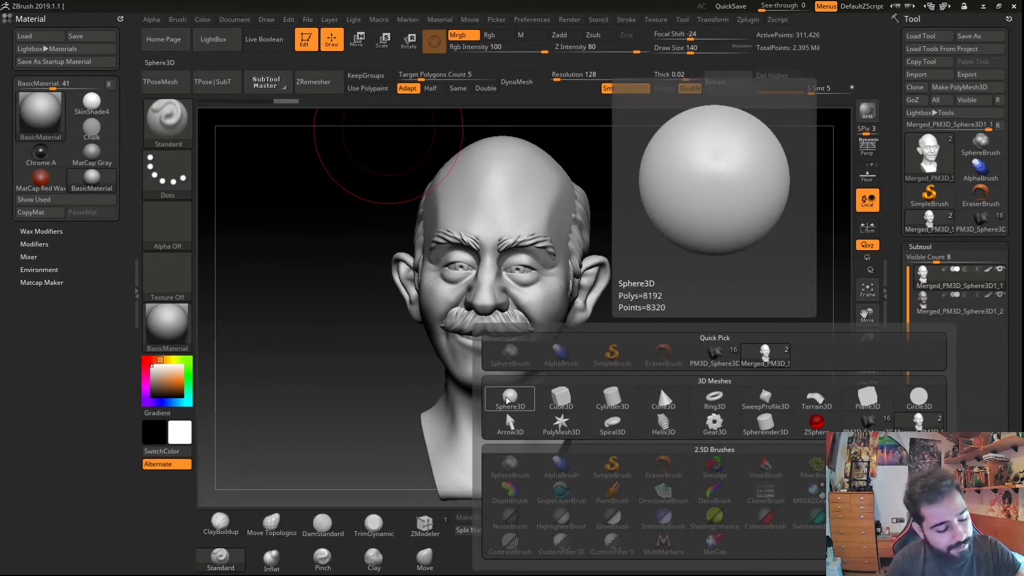
left_click(506, 411)
left_click(939, 332)
left_click_drag(350, 380, 407, 471)
key("c")
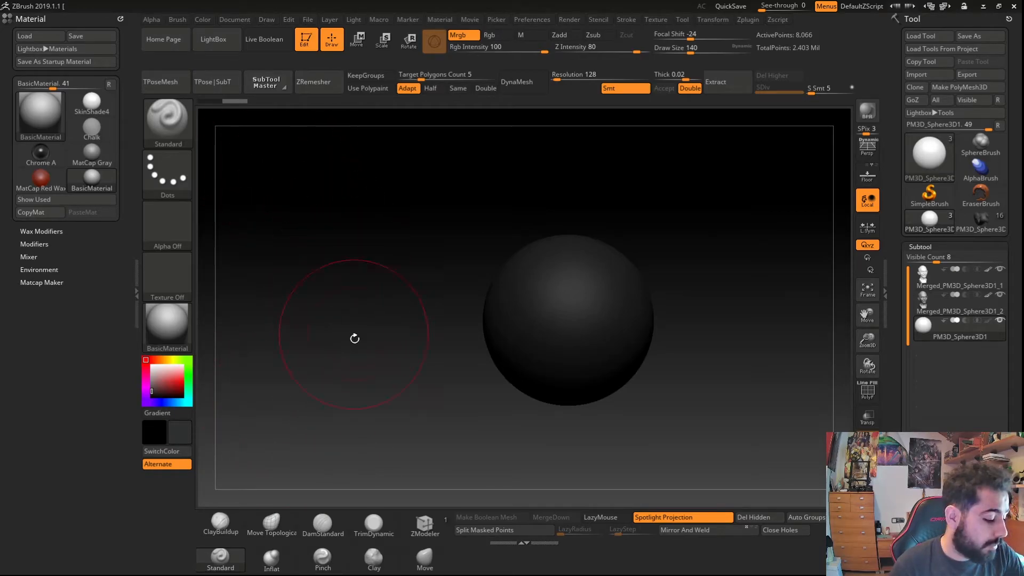
left_click(182, 381)
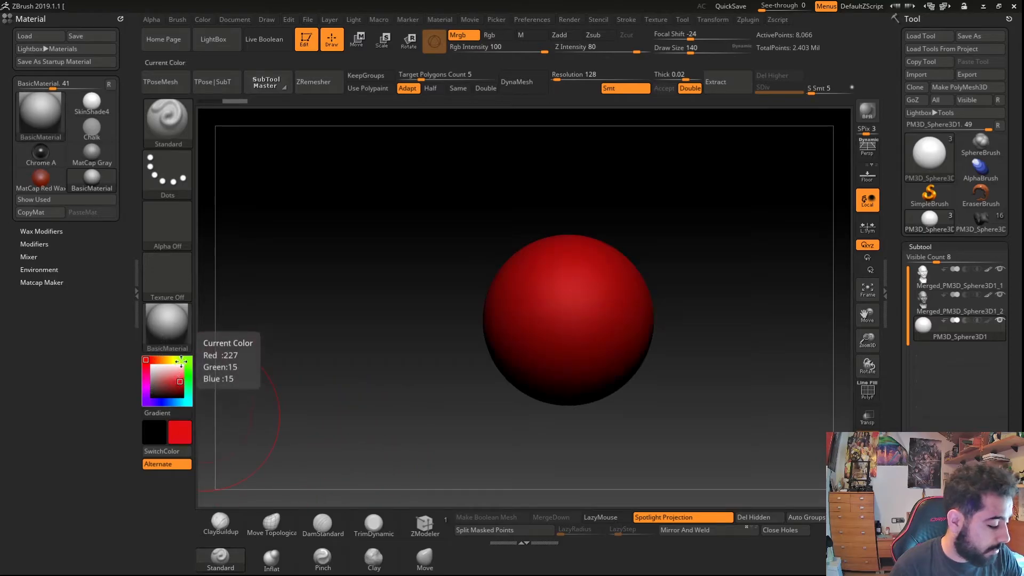
left_click(188, 361)
key("c")
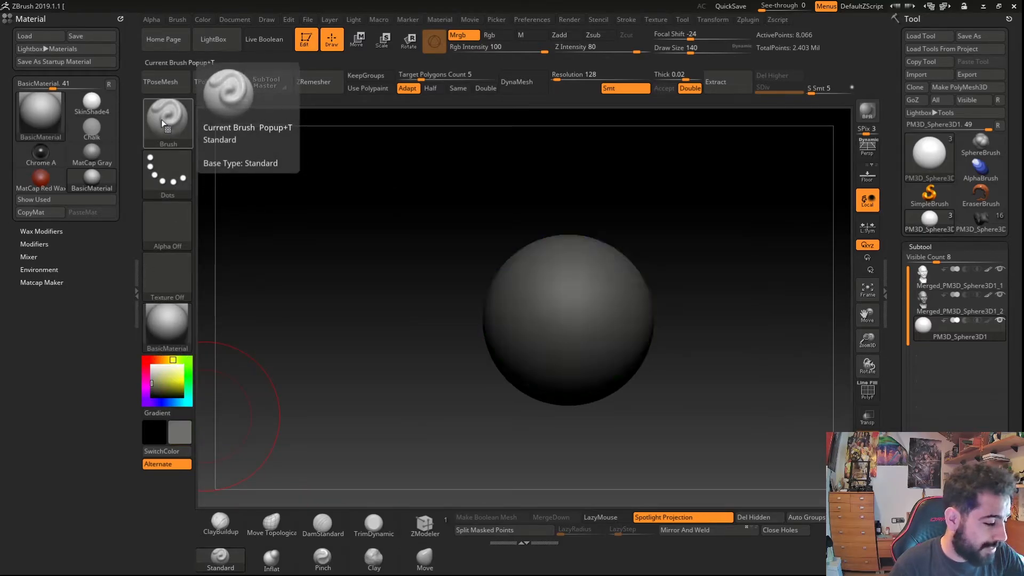
key("c")
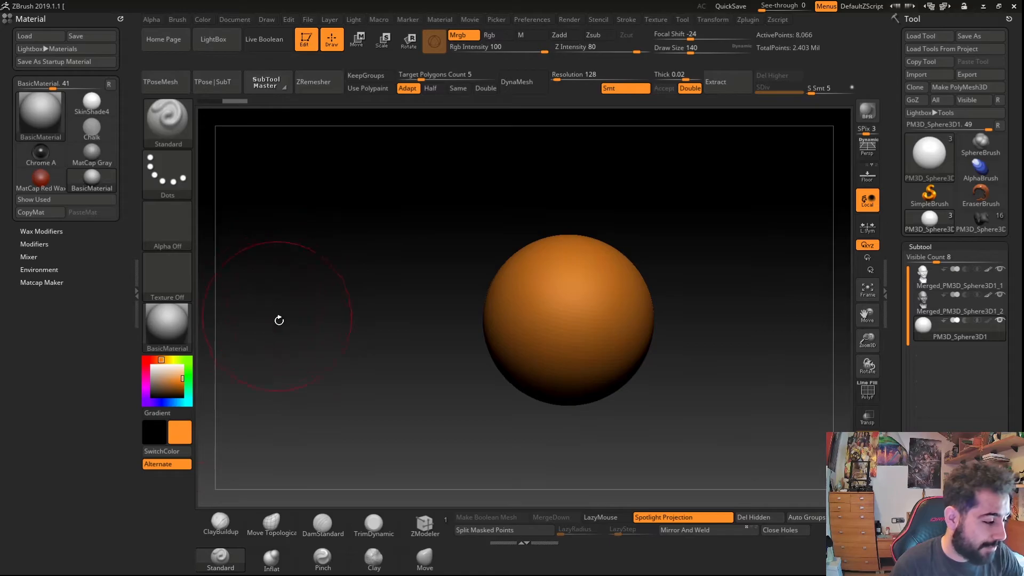
mouse_move(380, 474)
left_mouse_down("alt")
mouse_move(309, 460)
mouse_move(317, 427)
mouse_move(305, 468)
left_mouse_up("alt")
left_click(151, 366)
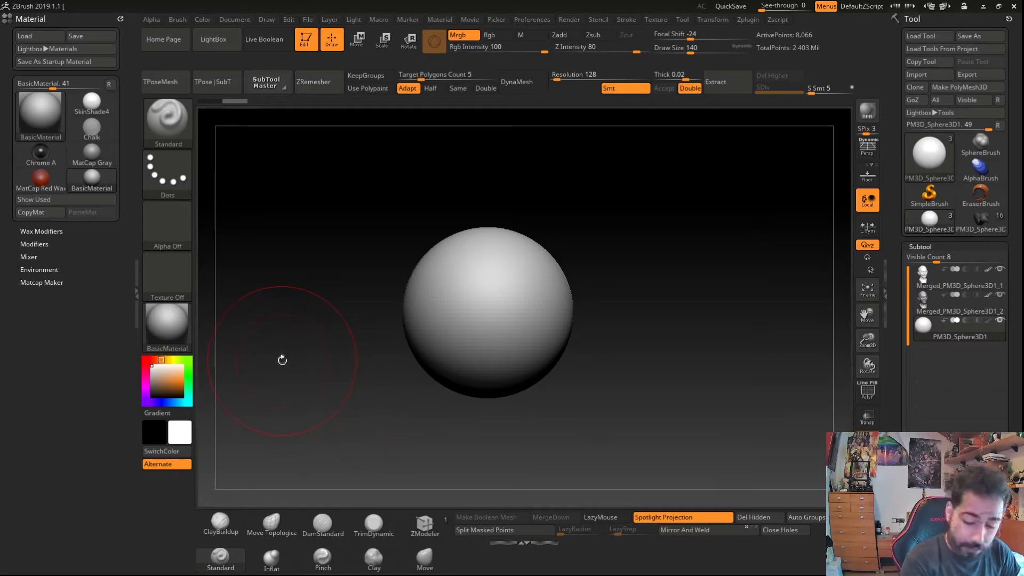
- Switch to the Move brush and pull a pointed spike out of the sphere's left side
key("s")
mouse_move(274, 362)
left_mouse_down()
mouse_move(311, 374)
mouse_move(258, 372)
mouse_move(288, 368)
left_mouse_up()
left_click(424, 559)
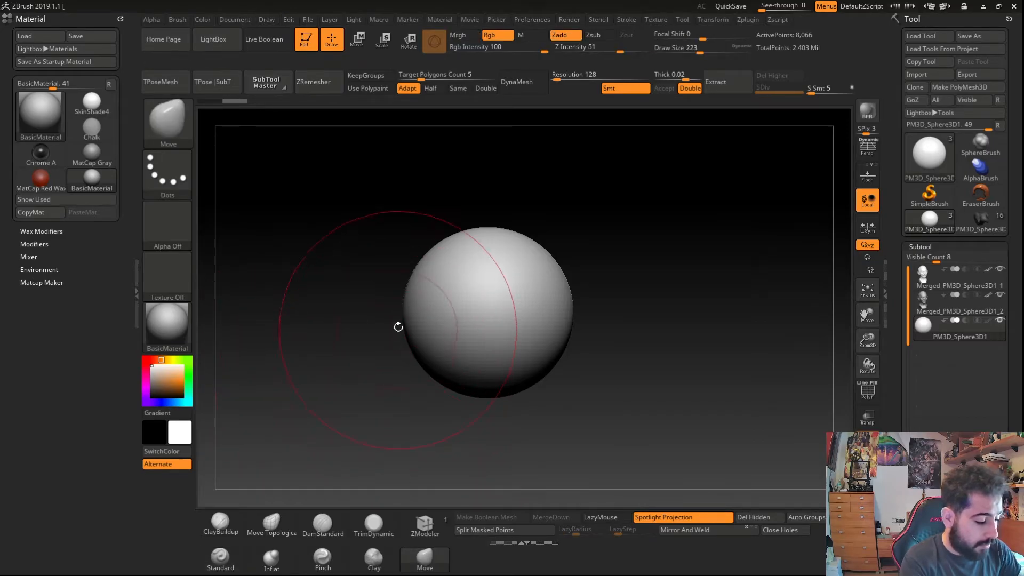
mouse_move(408, 312)
left_mouse_down()
mouse_move(325, 322)
mouse_move(351, 369)
mouse_move(365, 345)
mouse_move(354, 345)
left_mouse_up()
type("s23s")
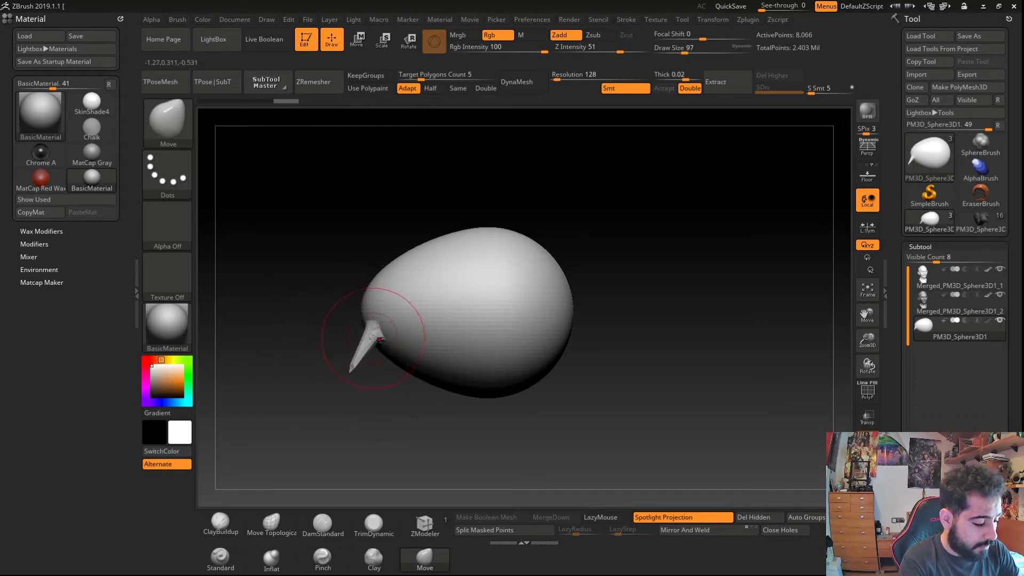
left_click(354, 346)
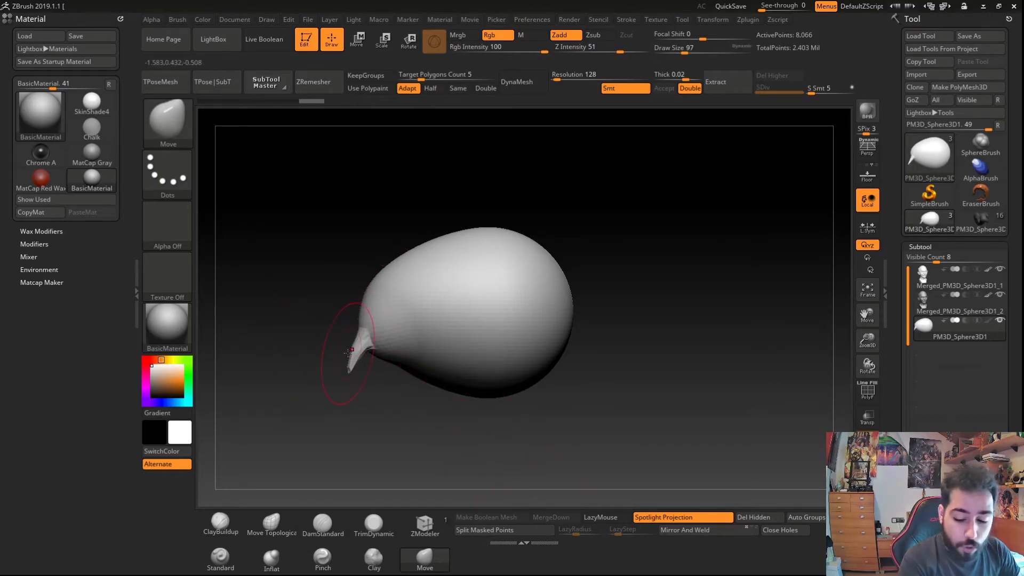
- Set focal shift to -57 and pull a horn and a rounded dome upward from the top of the shape
key("o")
mouse_move(348, 355)
left_mouse_down()
mouse_move(336, 356)
mouse_move(388, 359)
left_mouse_up()
left_click_drag(382, 251, 349, 182)
key("o")
left_click_drag(320, 276, 243, 274)
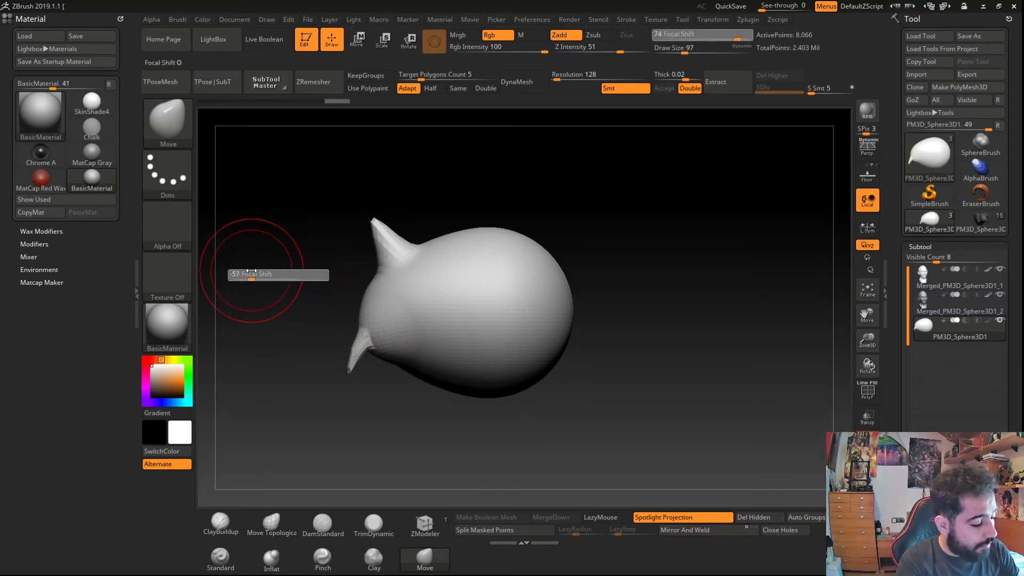
left_click_drag(458, 235, 471, 194)
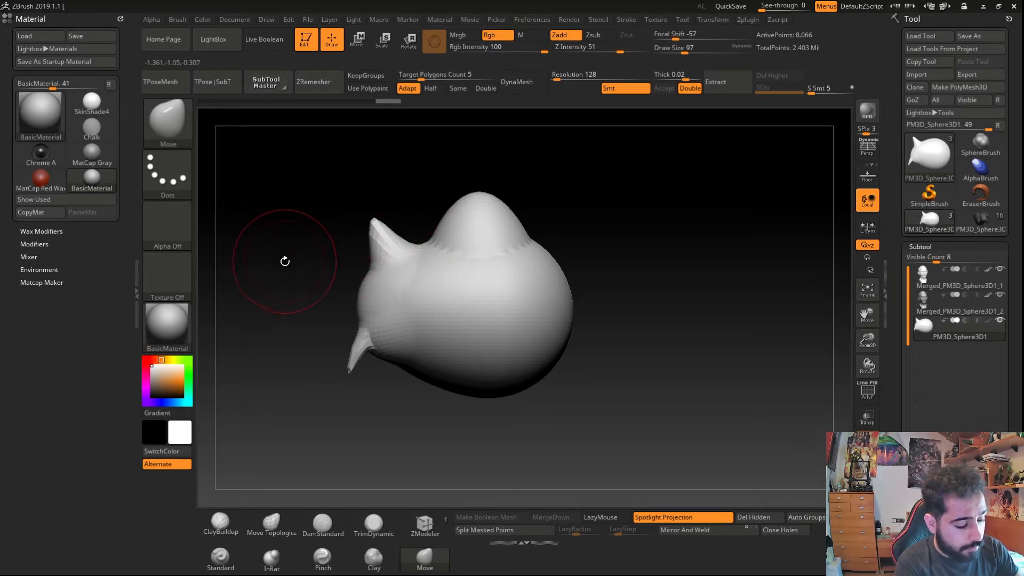
- Set draw size to 74 and focal shift to 72, then pull a horn up from the right side
key("s")
mouse_move(283, 269)
left_mouse_down()
mouse_move(302, 291)
mouse_move(341, 291)
left_mouse_up()
key("o")
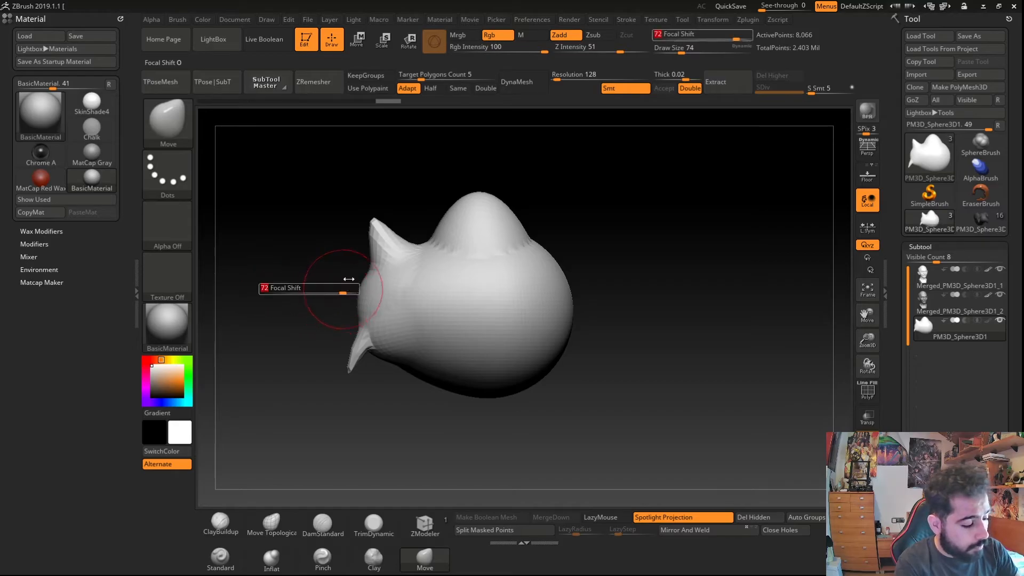
left_click_drag(546, 253, 597, 207)
- Set focal shift to 3 and pull small bulges out of the shape's left side
key("o")
left_click_drag(281, 291, 247, 292)
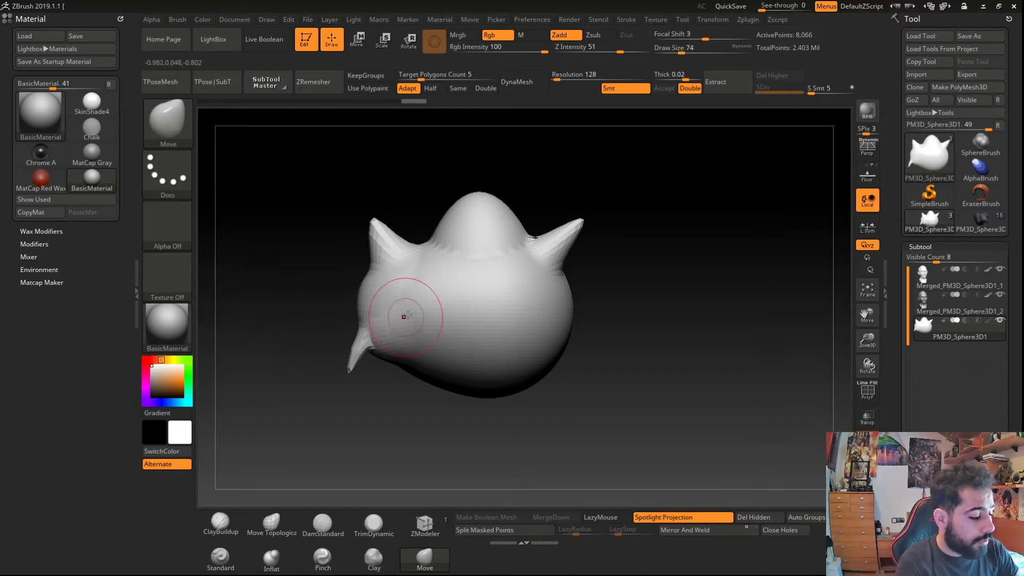
left_click_drag(366, 298, 330, 290)
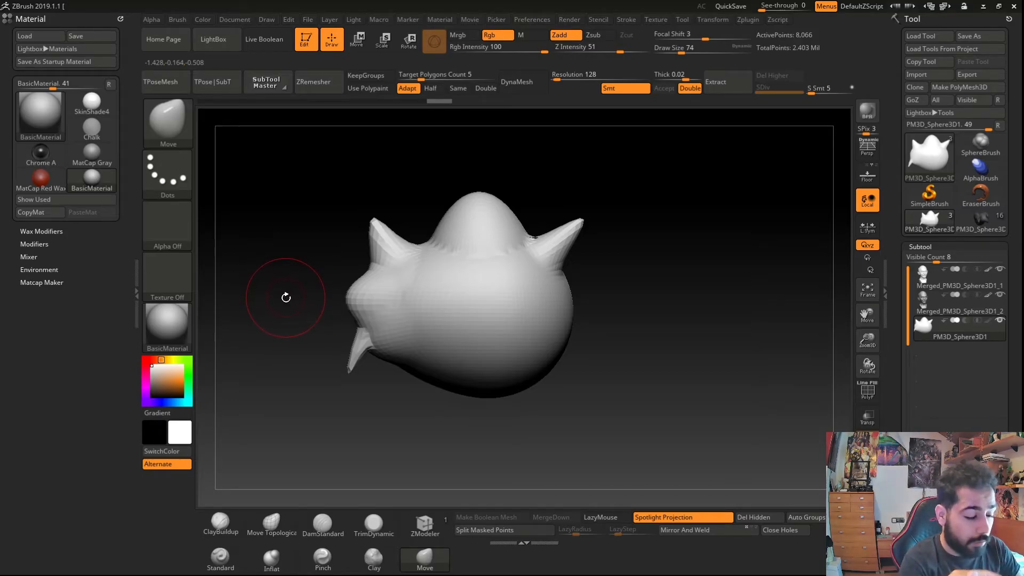
left_click_drag(341, 294, 321, 299)
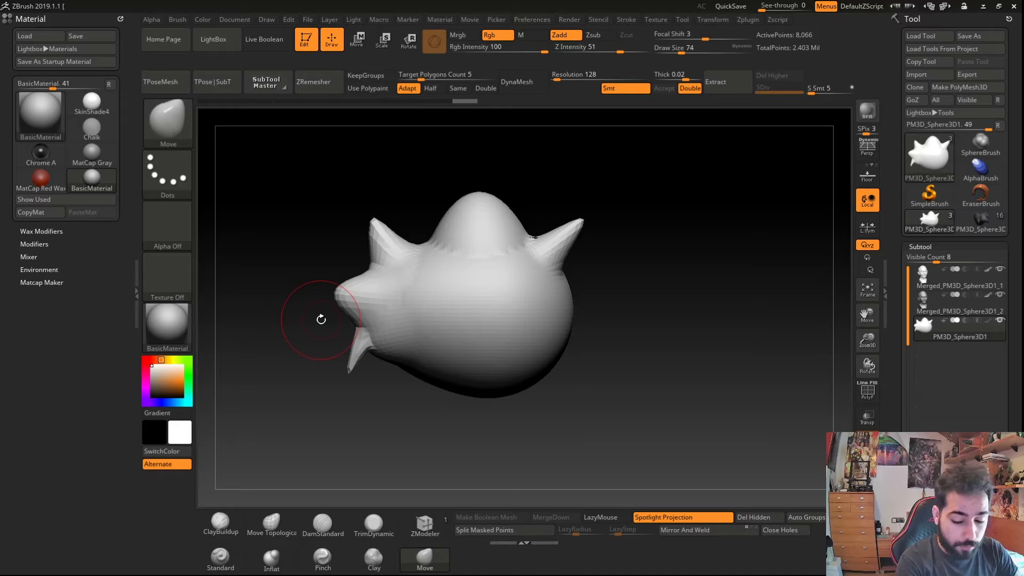
- Activate Dynamic Subdiv on the sphere mesh to preview it smoothed
key("d")
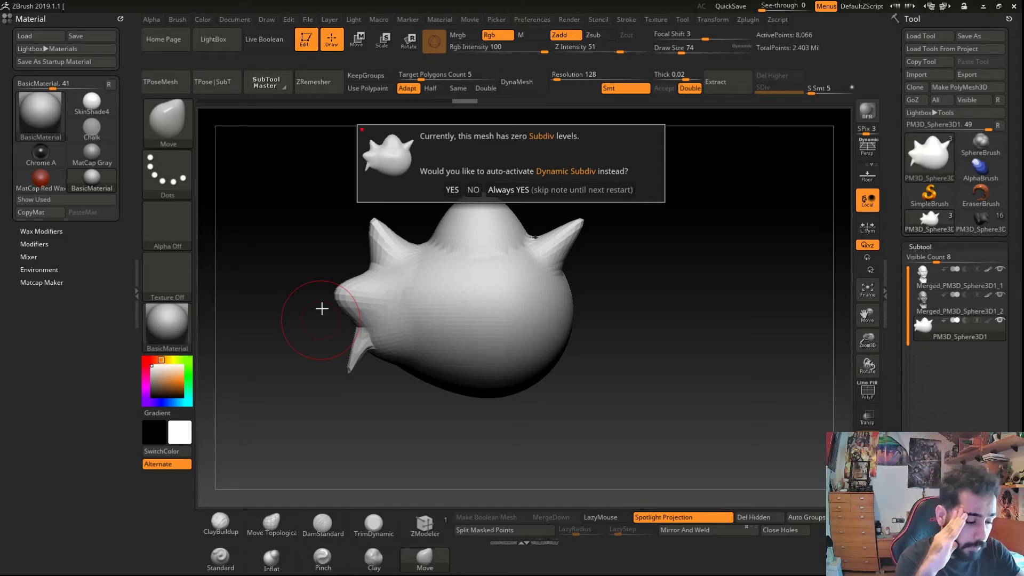
left_click(452, 189)
right_click_drag(396, 182, 375, 201)
key("shift+f")
right_click_drag(373, 239, 330, 298, "ctrl")
left_click_drag(329, 298, 292, 261)
key("shift+f")
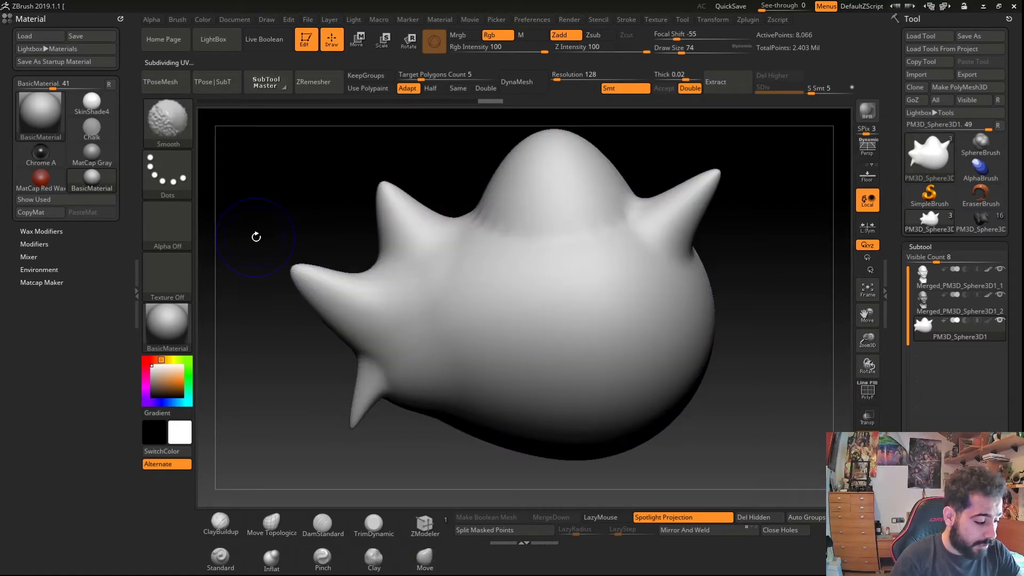
- Re-enable Dynamic Subdiv and pull a pointed nose and a horn out of the left side with the Move brush
key("shift+d")
key("d")
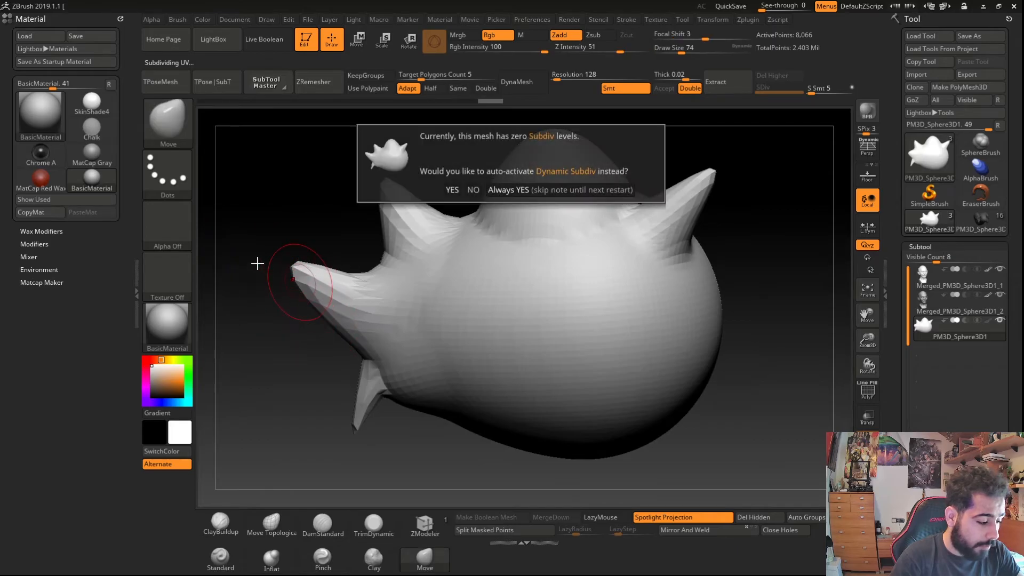
left_click(453, 189)
mouse_move(368, 299)
right_mouse_down()
mouse_move(459, 314)
mouse_move(416, 336)
mouse_move(274, 348)
mouse_move(308, 329)
right_mouse_up()
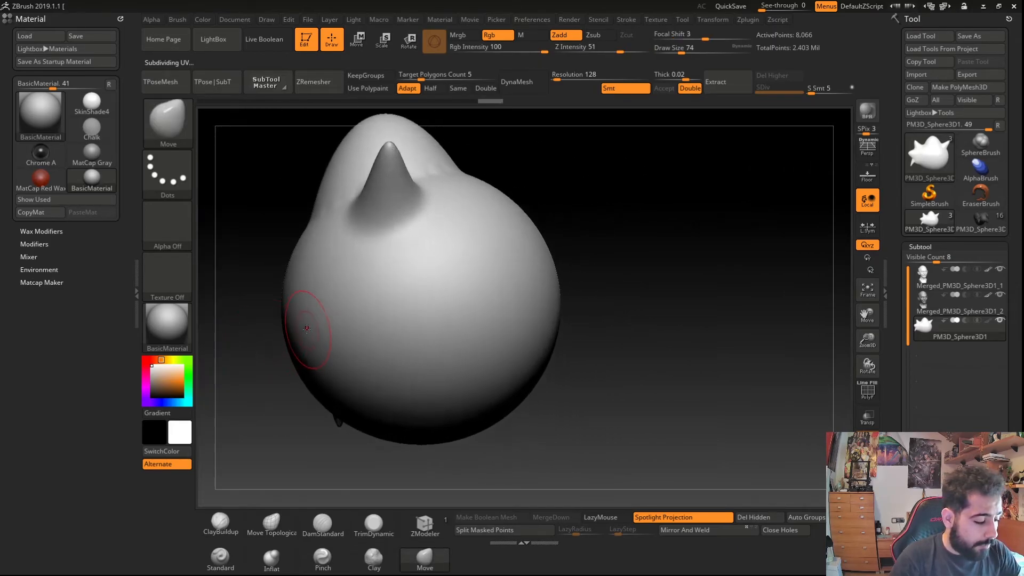
left_click_drag(289, 330, 234, 332)
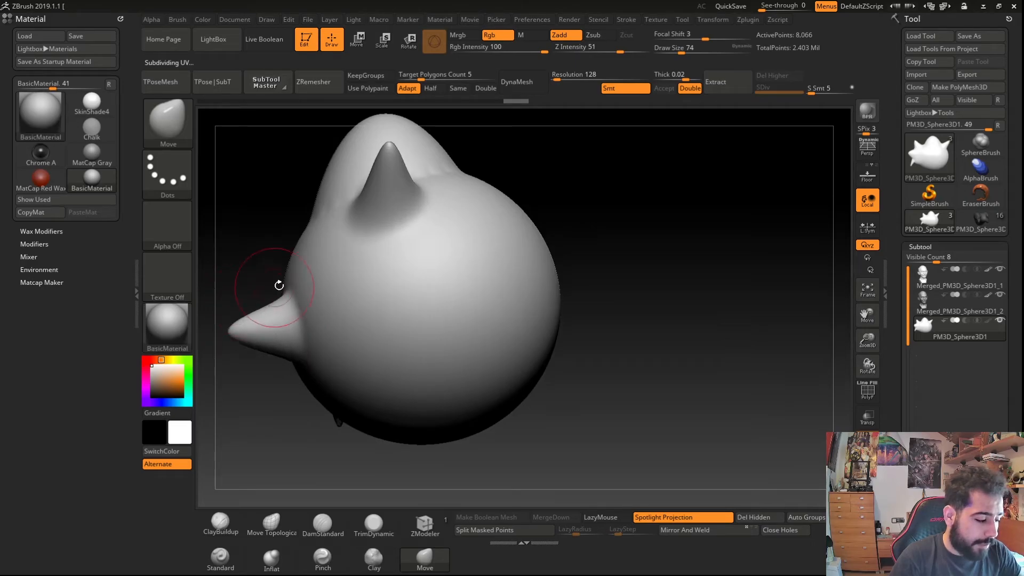
left_click_drag(284, 272, 235, 255)
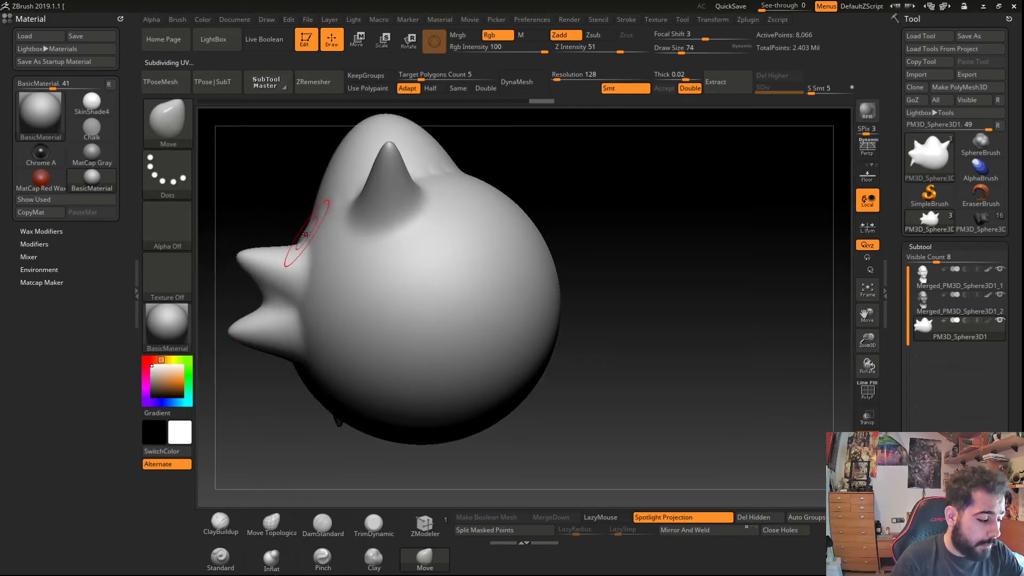
- Turn off Dynamic Subdiv and pull the front of the shape downward with the Move brush
right_click_drag(305, 174, 339, 450)
key("shift+d")
mouse_move(272, 408)
right_mouse_down("alt")
mouse_move(338, 423)
mouse_move(257, 405)
right_mouse_up("alt")
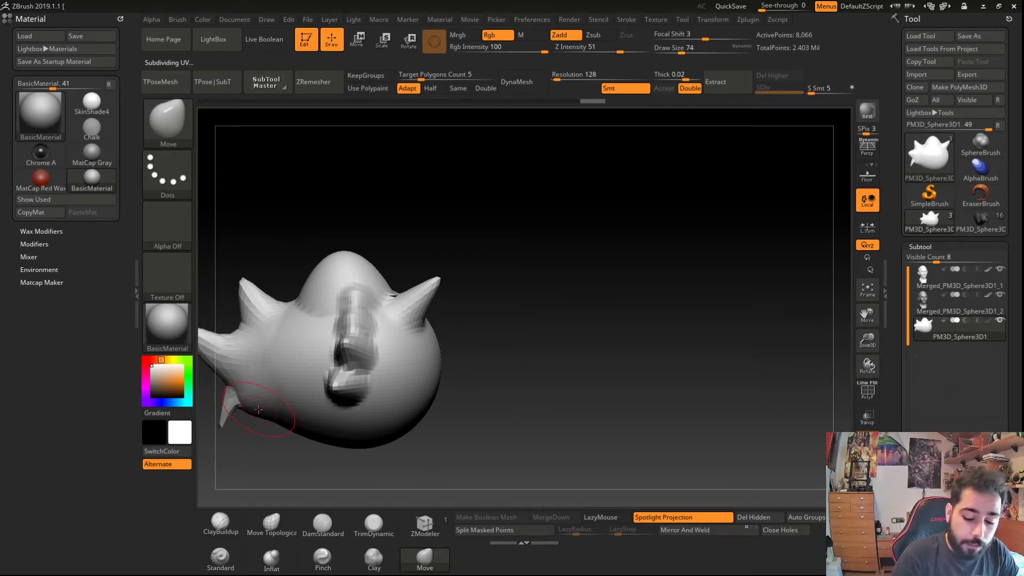
- Subdivide the mesh and drag the lower spike, then undo those changes and turn Dynamic Subdiv back on
key("ctrl+d")
key("ctrl+d")
key("ctrl+d")
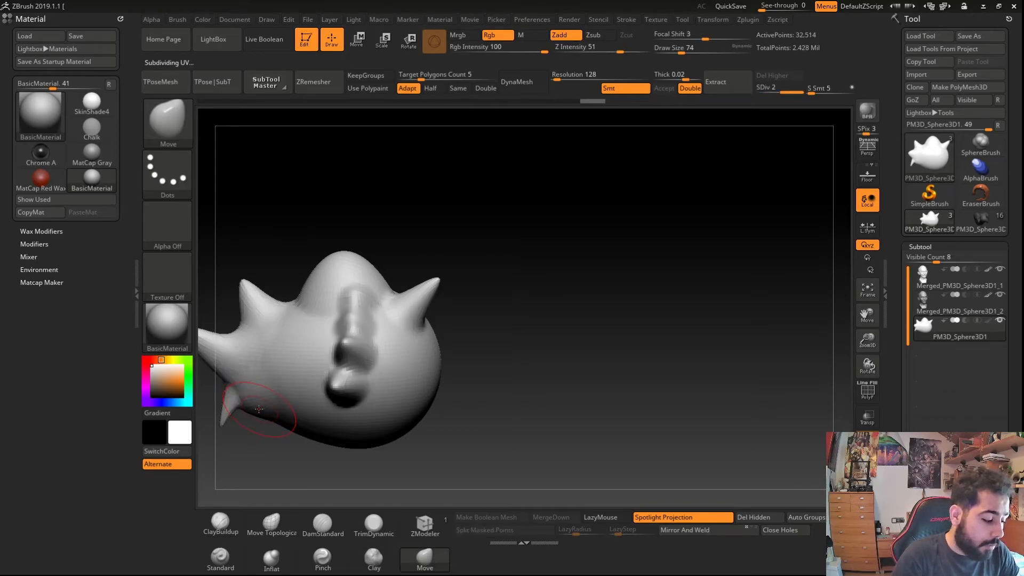
mouse_move(260, 411)
right_mouse_down()
mouse_move(332, 414)
mouse_move(257, 425)
mouse_move(254, 414)
mouse_move(420, 430)
mouse_move(311, 379)
right_mouse_up()
key("ctrl+z")
key("ctrl+z")
key("ctrl+z")
key("d")
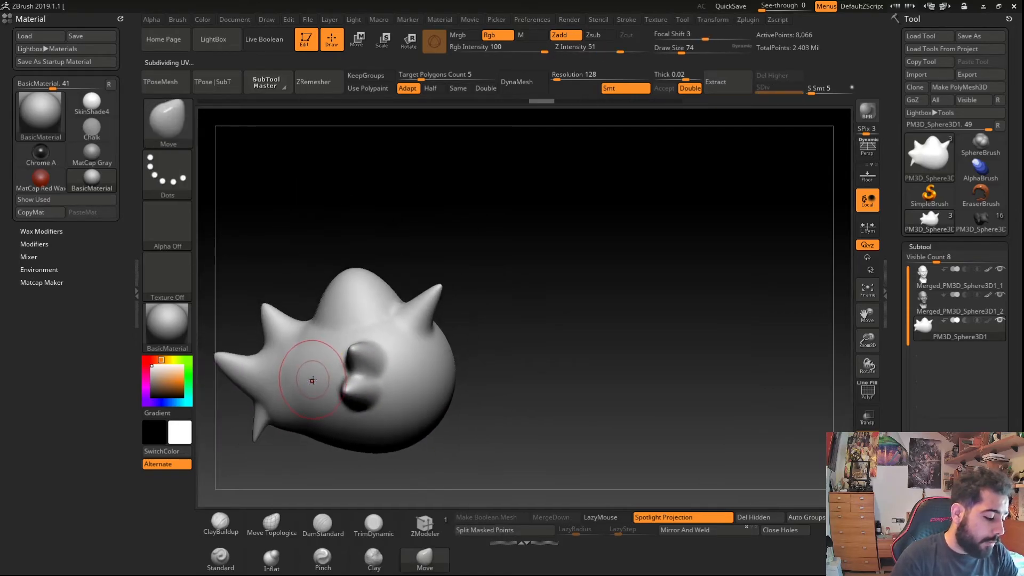
- Toggle the polyframe wireframe on the creature mesh and inspect it from another angle
key("shift+f")
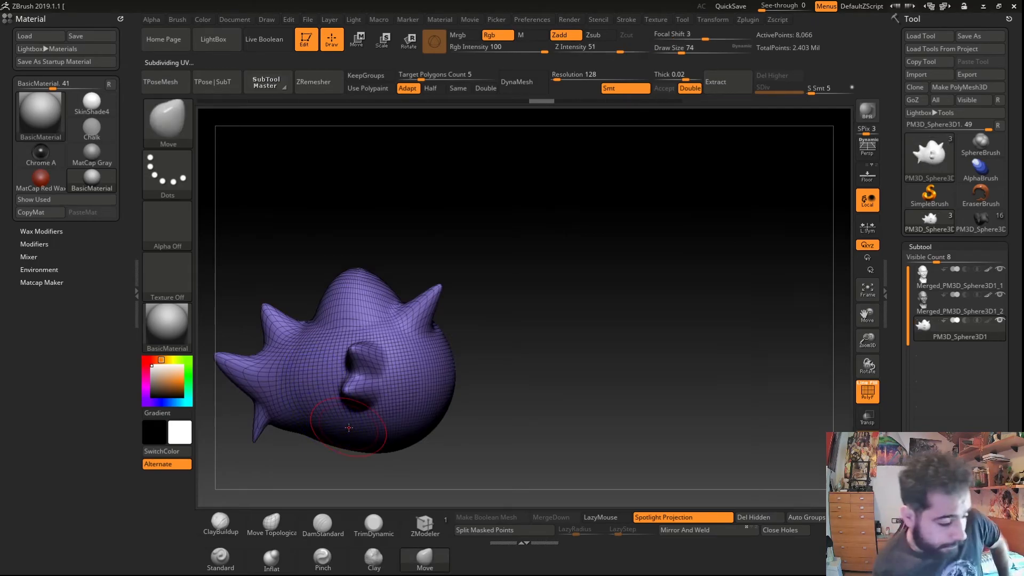
right_click_drag(283, 317, 411, 459)
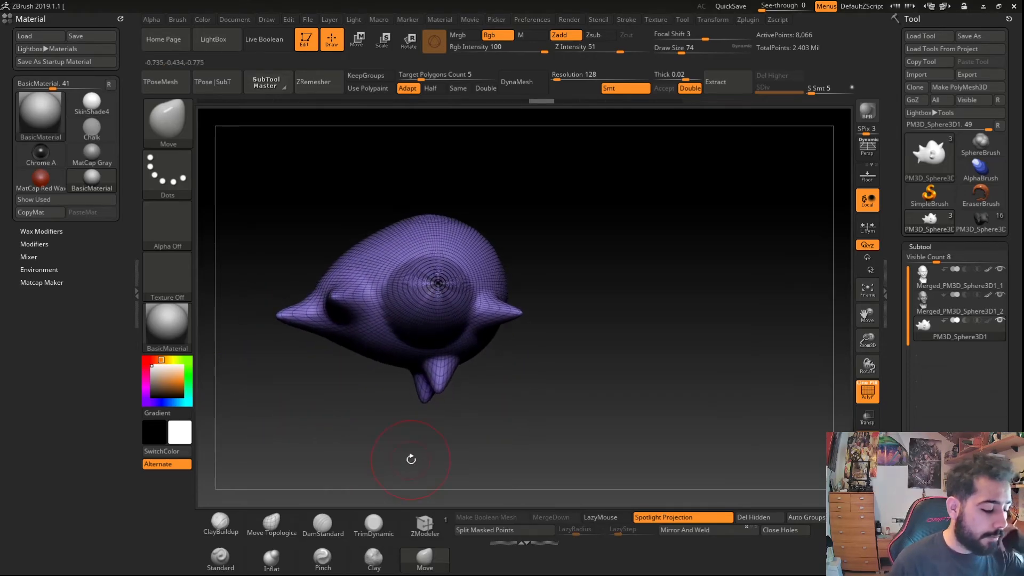
right_click_drag(368, 364, 372, 410)
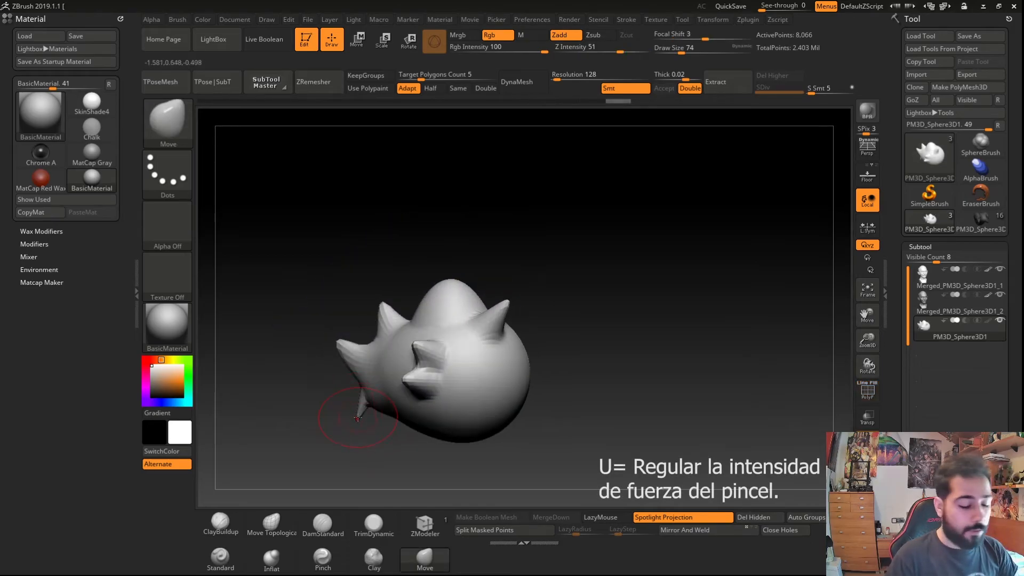
- Set the brush Z Intensity to 18 and enlarge the draw size to 445
key("u")
left_click_drag(356, 418, 331, 422)
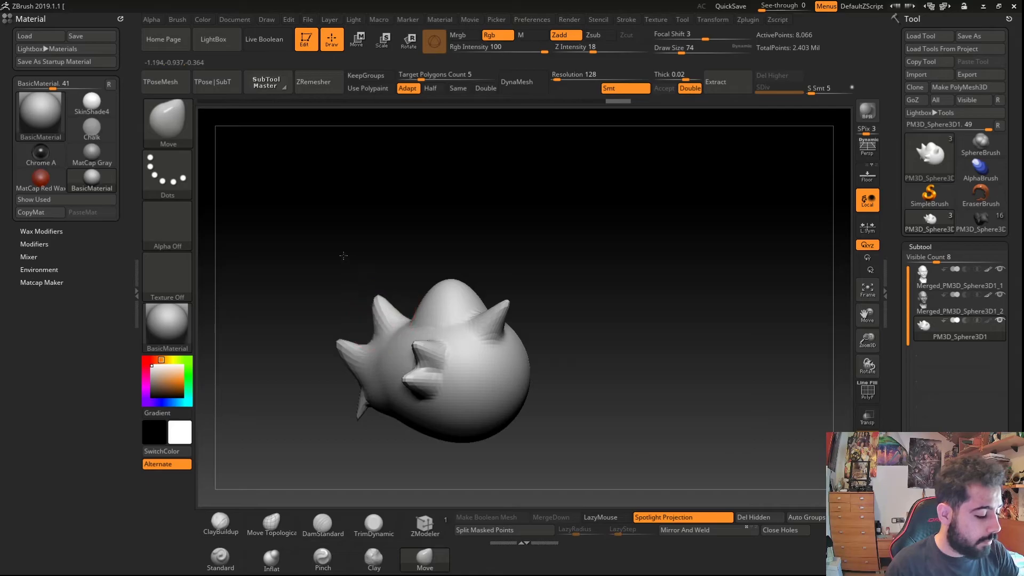
key("s")
mouse_move(336, 317)
left_mouse_down()
mouse_move(373, 318)
mouse_move(402, 288)
left_mouse_up()
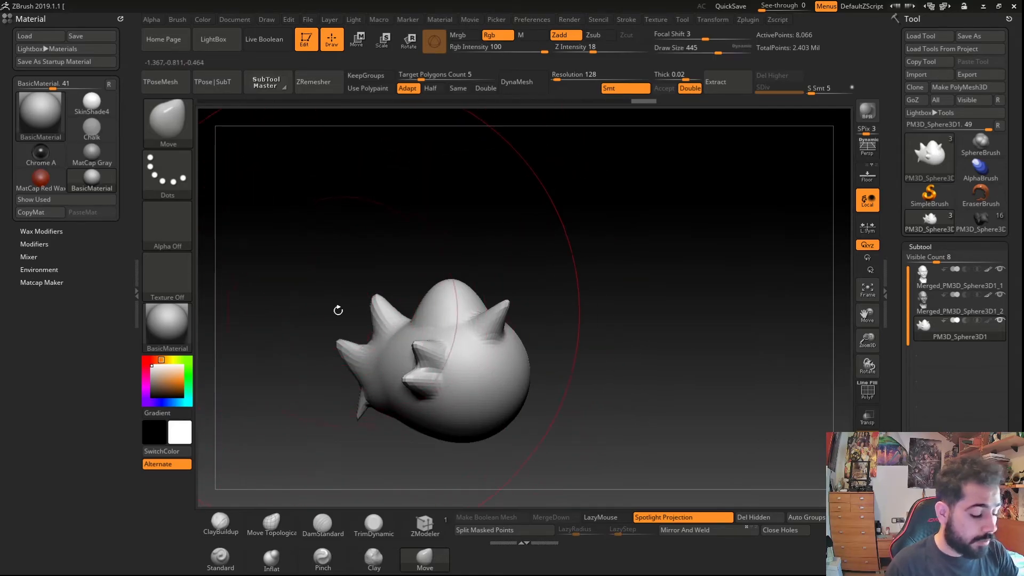
- Raise Z Intensity to 77 and pull a long horn out toward the upper left with the Move brush
key("u")
left_click_drag(283, 325, 318, 327)
mouse_move(449, 285)
left_mouse_down()
mouse_move(427, 214)
mouse_move(362, 160)
mouse_move(230, 143)
left_mouse_up()
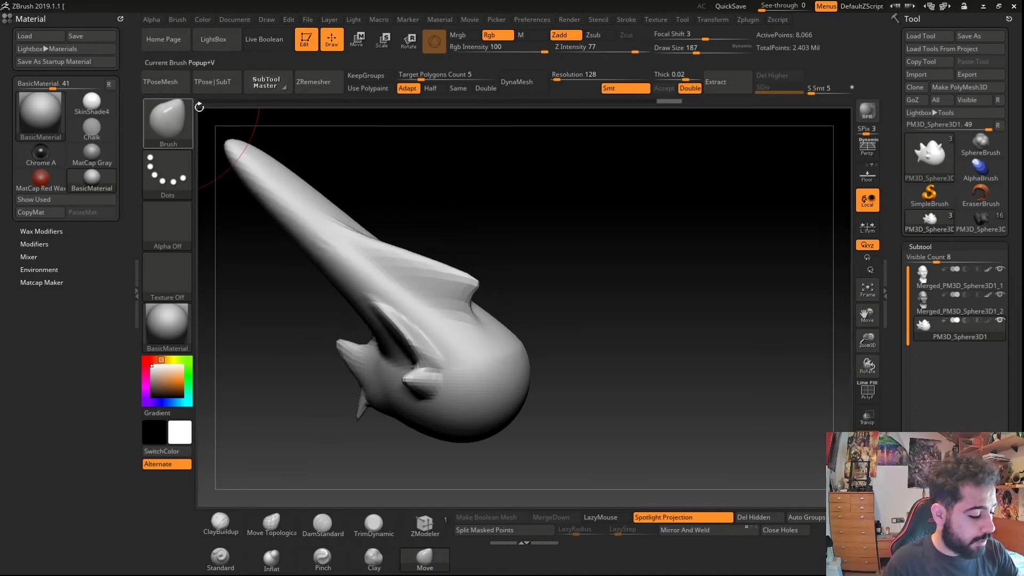
- Lower Z Intensity to 10 and nudge the body and the horn tip with gentle Move strokes
key("u")
left_click_drag(427, 284, 396, 284)
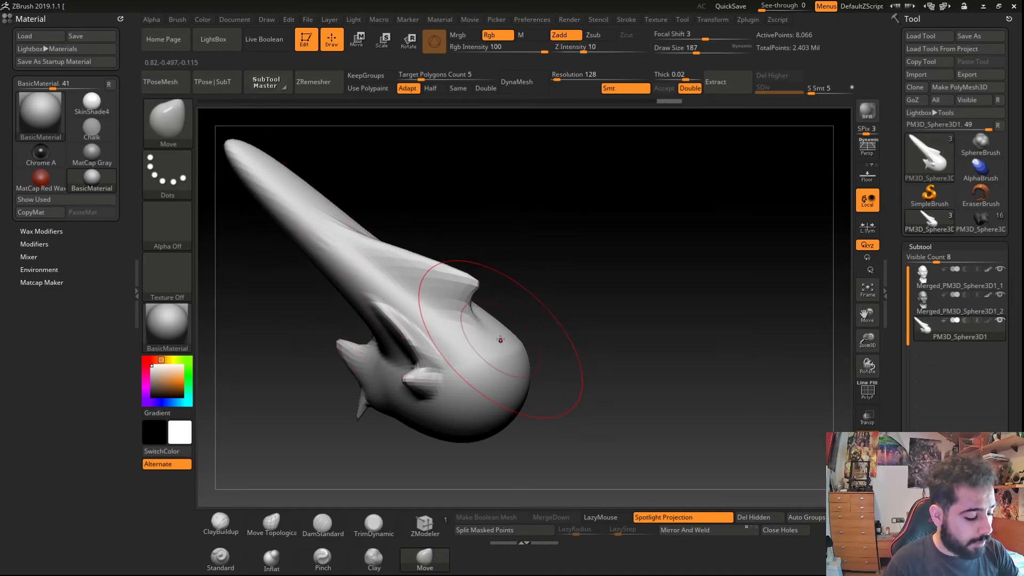
left_click_drag(499, 341, 667, 366)
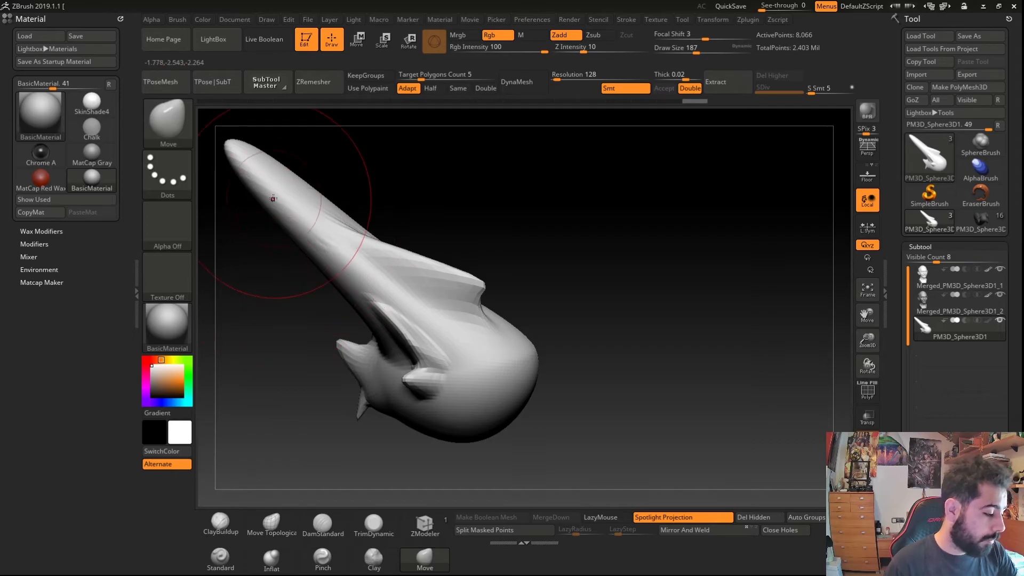
left_click_drag(264, 175, 280, 181)
- Set RGB Intensity to 6 and pick a green color for the creature
key("i")
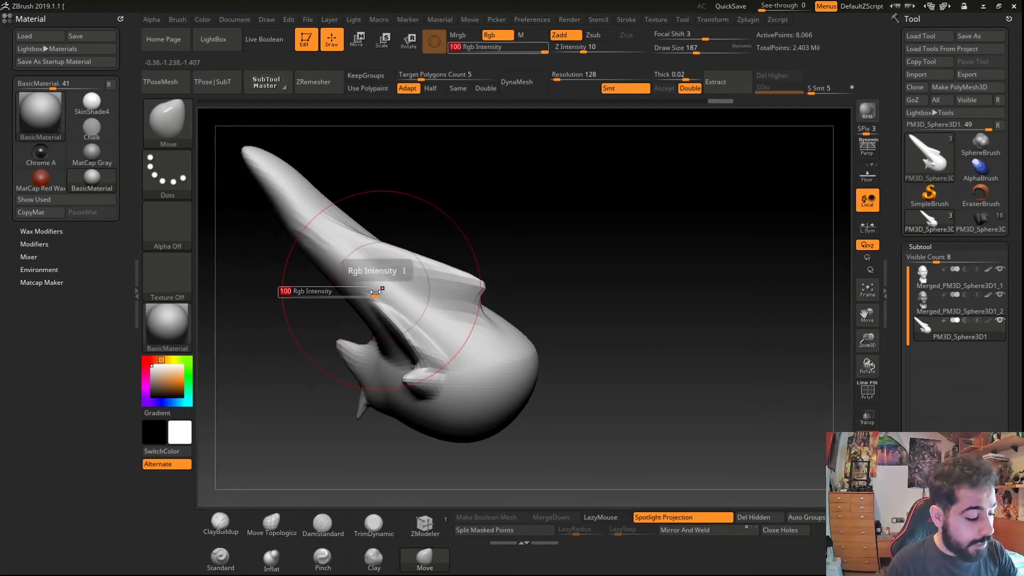
left_click_drag(373, 295, 313, 303)
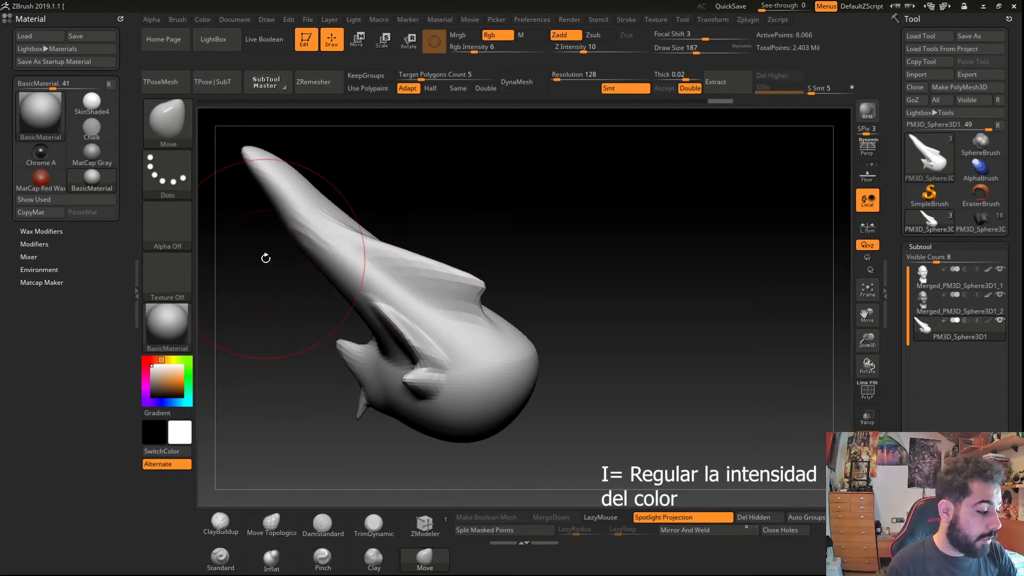
left_click(188, 367)
left_click(171, 379)
left_click(178, 383)
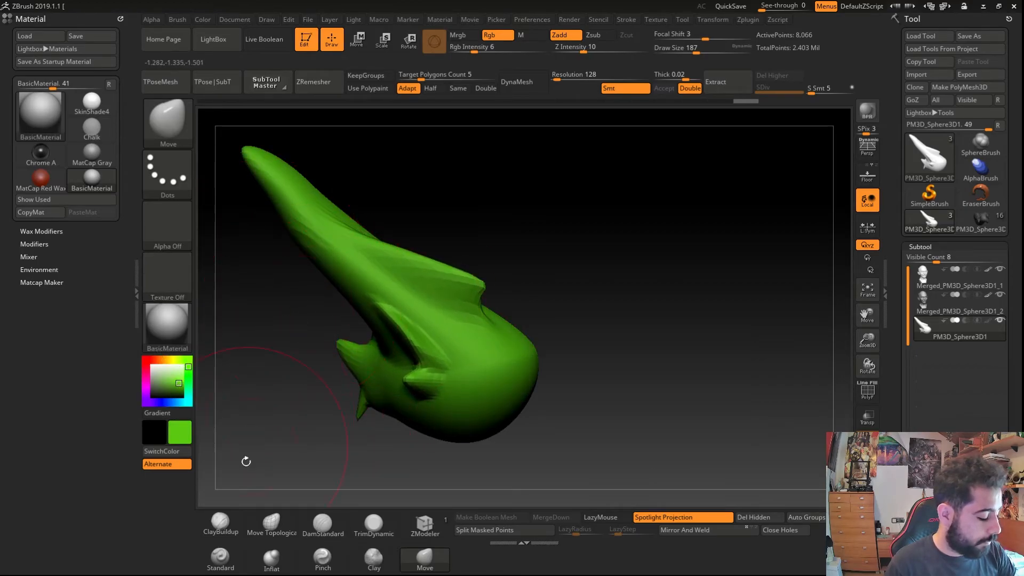
- Switch to the Standard brush and make a few strokes on the creature's side
left_click(229, 558)
mouse_move(388, 289)
left_mouse_down()
mouse_move(368, 250)
mouse_move(515, 335)
left_mouse_up()
left_click_drag(291, 184, 262, 163)
left_click_drag(373, 352, 354, 383)
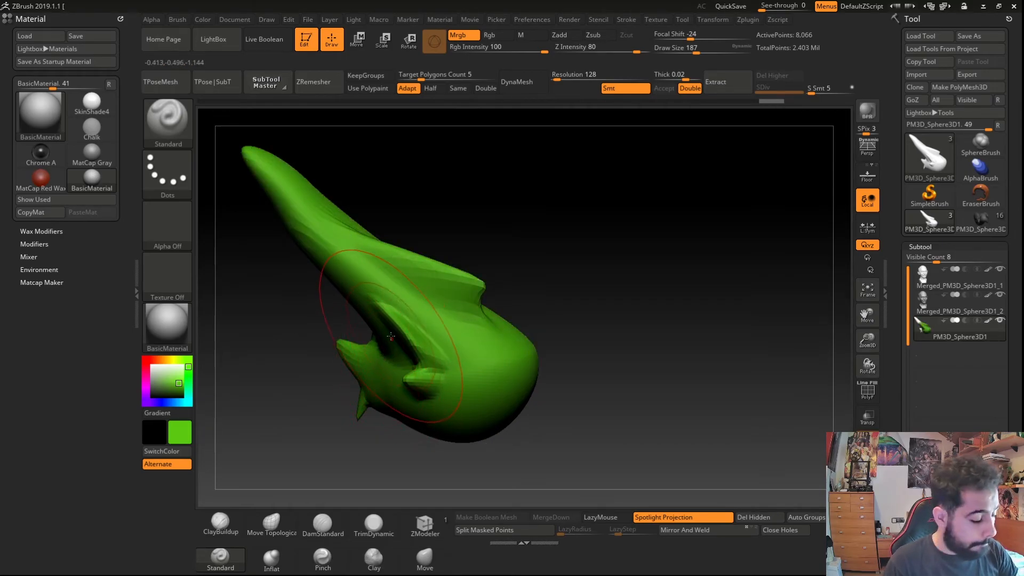
- Pick a red color and paint a few strokes over the creature's side
key("i")
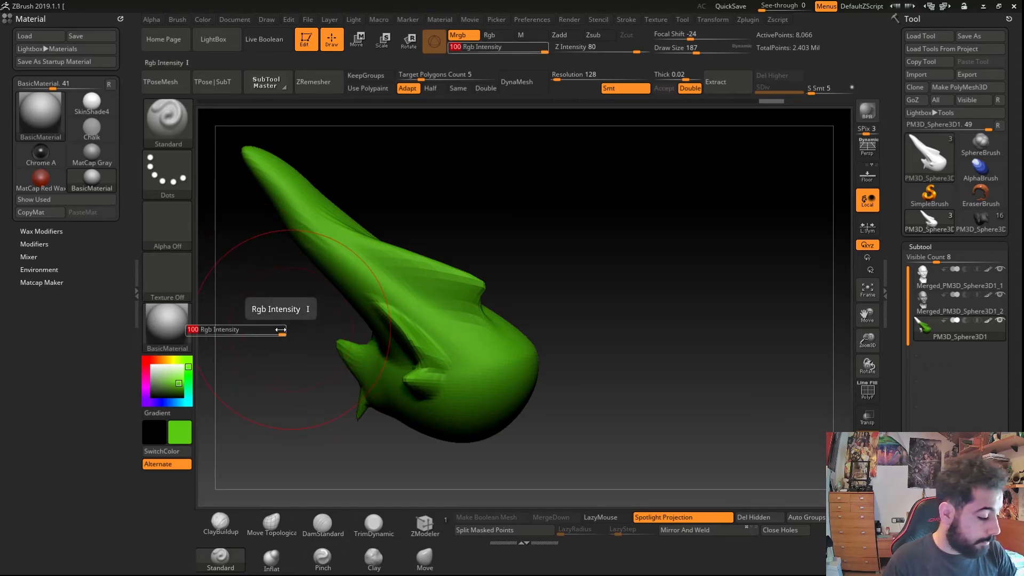
left_click(147, 359)
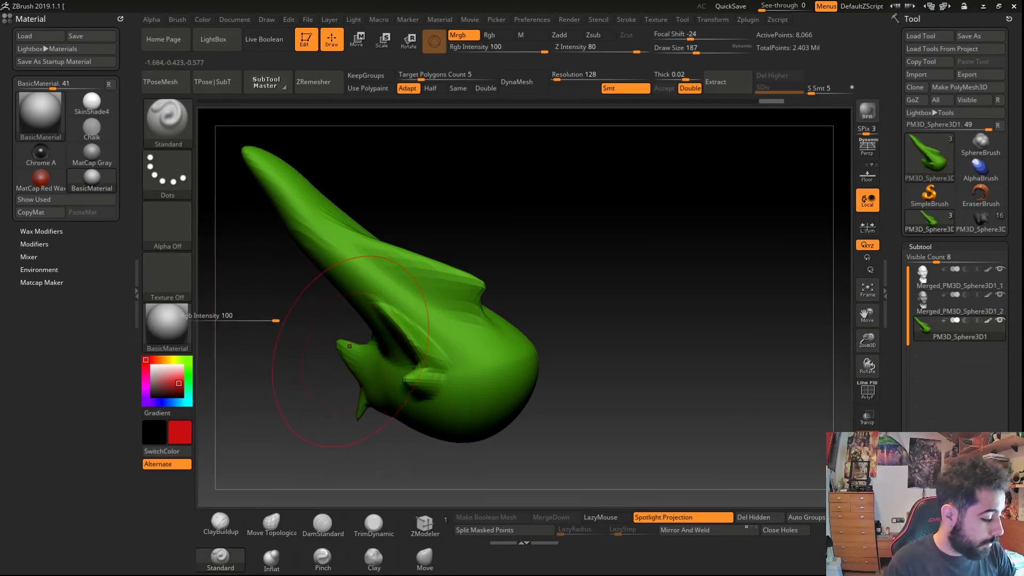
left_click_drag(352, 279, 336, 323)
left_click_drag(241, 326, 213, 321)
mouse_move(462, 388)
left_mouse_down()
mouse_move(486, 368)
mouse_move(518, 367)
left_mouse_up()
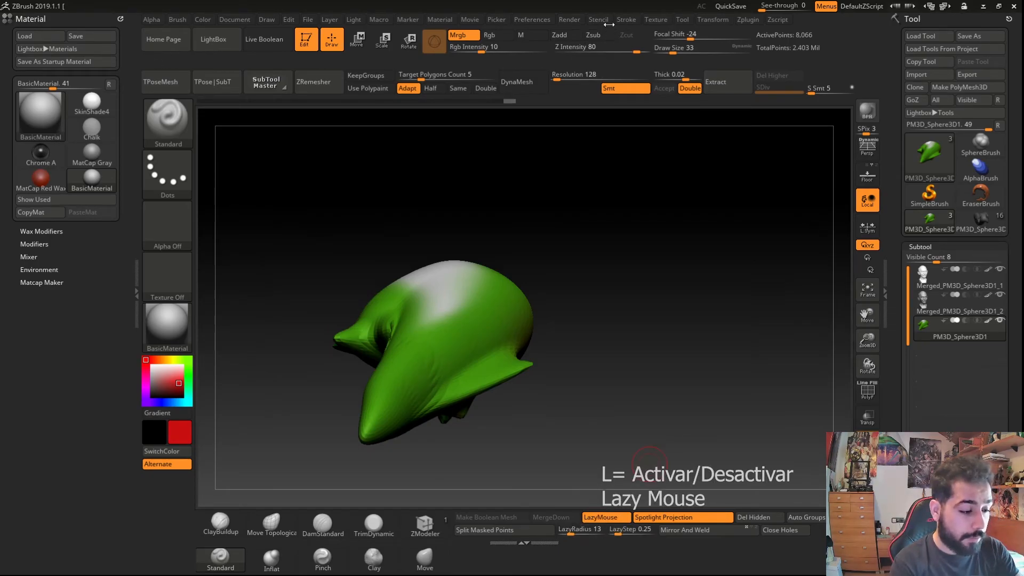
- Open the Stroke palette to view the Lazy Mouse settings
left_click(627, 20)
left_click(620, 32)
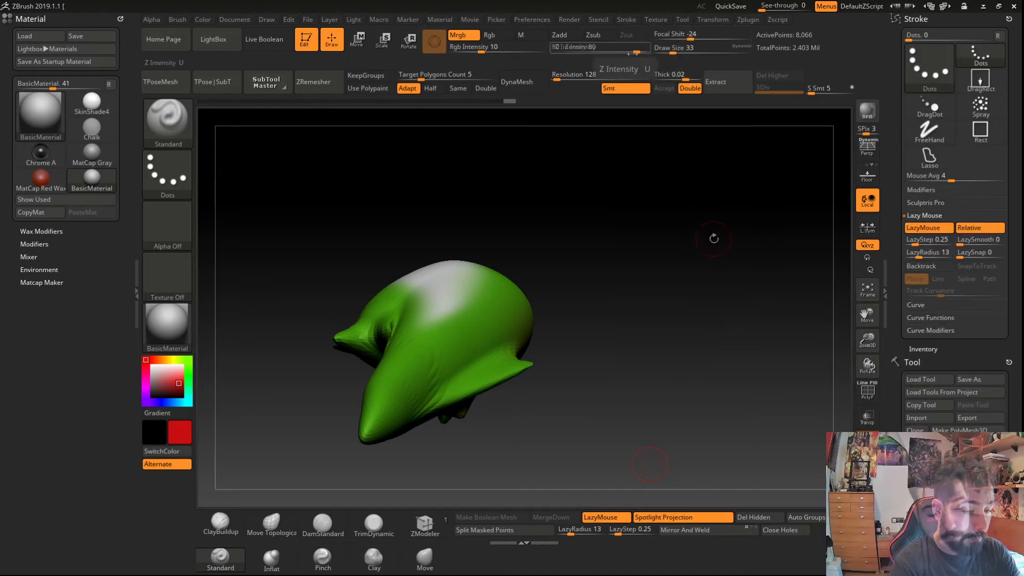
mouse_move(308, 288)
right_mouse_down()
mouse_move(343, 336)
mouse_move(410, 359)
mouse_move(417, 383)
mouse_move(348, 391)
right_mouse_up()
- Toggle the polyframe display and subdivide the creature mesh twice
key("shift+f")
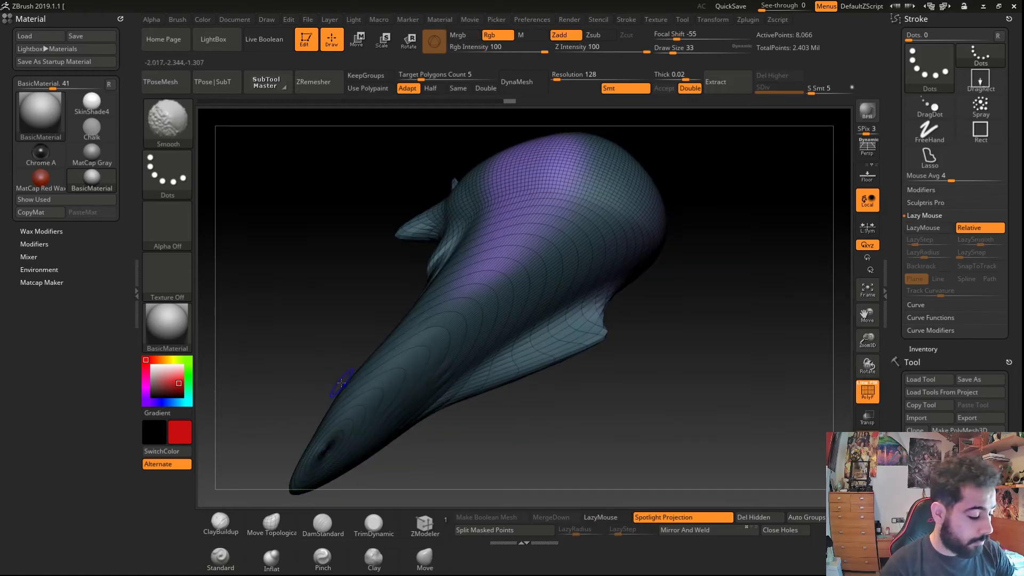
key("shift+f")
key("ctrl")
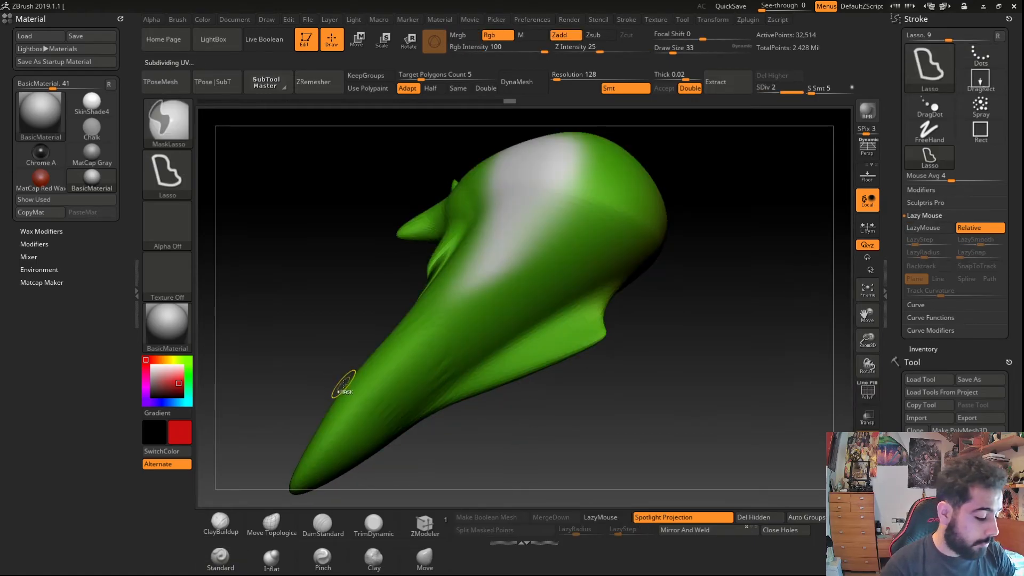
key("ctrl+d")
key("ctrl+d")
right_click_drag(344, 384, 333, 336)
- Switch to a sphere tool and center it in the canvas
left_click(177, 19)
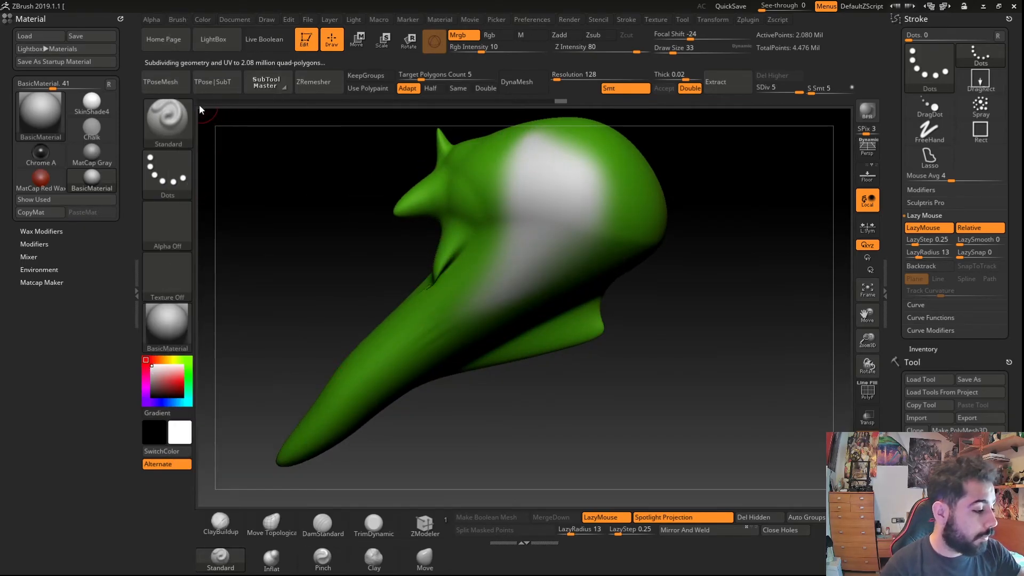
left_click(201, 102)
left_click_drag(437, 199, 342, 329, "alt")
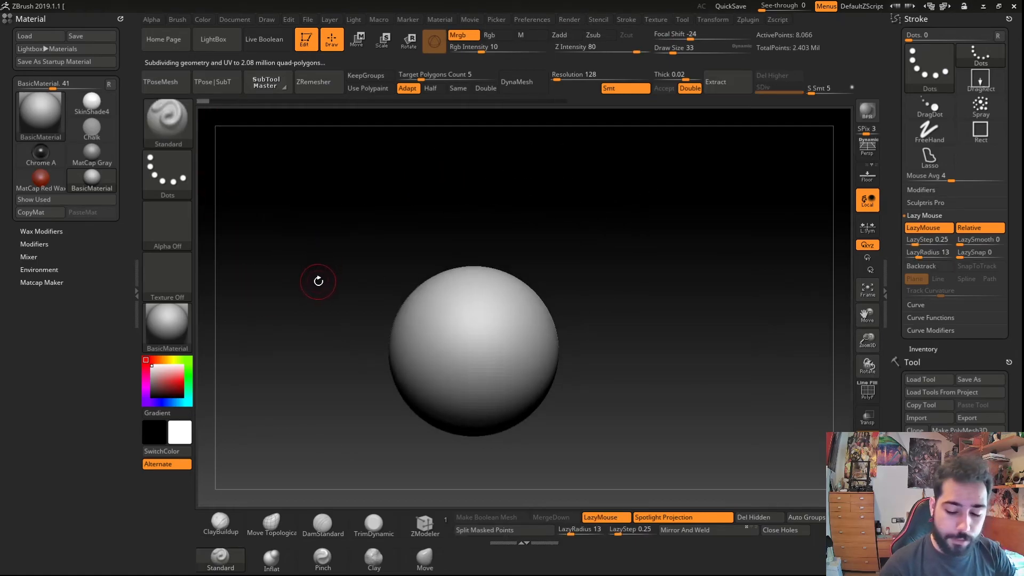
key("f")
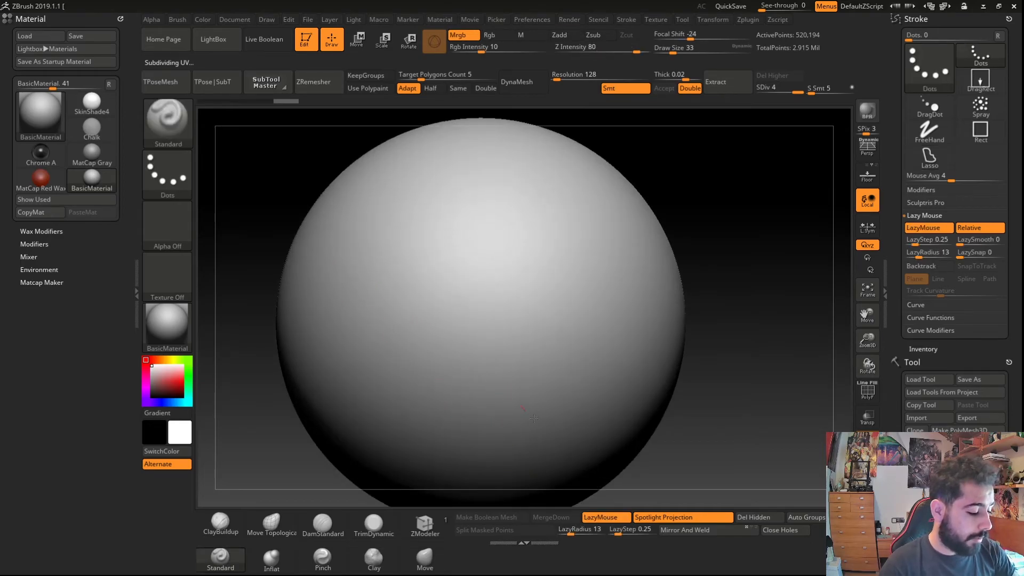
- Draw a free squiggly stroke across the sphere with the Standard brush and undo it
left_click(471, 41)
mouse_move(389, 205)
left_mouse_down()
mouse_move(456, 264)
mouse_move(473, 355)
mouse_move(336, 197)
mouse_move(545, 269)
mouse_move(450, 422)
mouse_move(353, 413)
mouse_move(301, 276)
mouse_move(425, 317)
mouse_move(480, 448)
mouse_move(528, 315)
mouse_move(489, 195)
mouse_move(602, 361)
mouse_move(675, 264)
mouse_move(637, 308)
left_mouse_up()
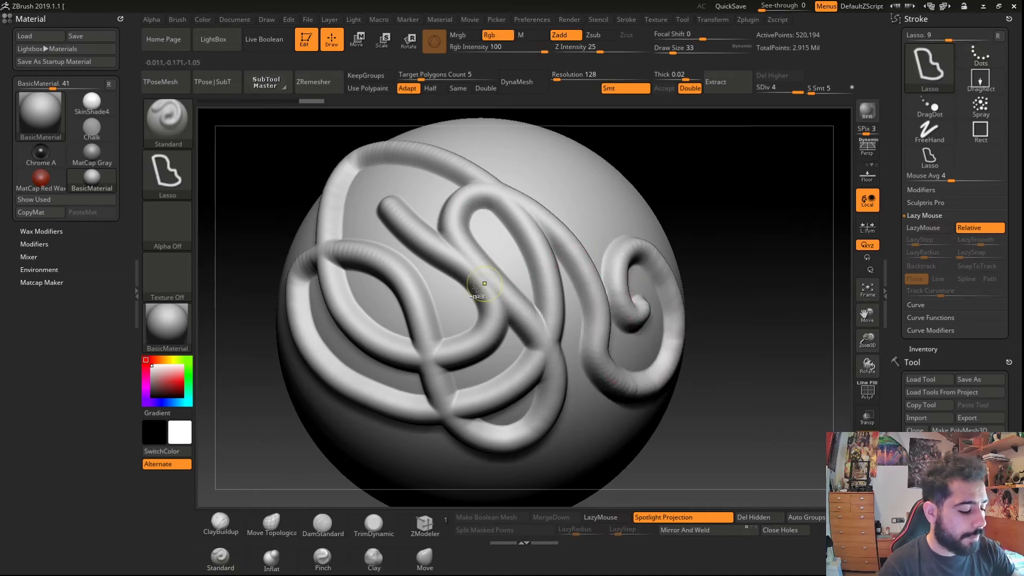
key("ctrl+z")
- Turn off LazyMouse, draw a wavy stroke on the sphere, and undo it
key("l")
mouse_move(346, 309)
left_mouse_down()
mouse_move(472, 398)
mouse_move(453, 242)
mouse_move(546, 272)
mouse_move(597, 393)
mouse_move(540, 452)
left_mouse_up()
right_click_drag(509, 356, 487, 367)
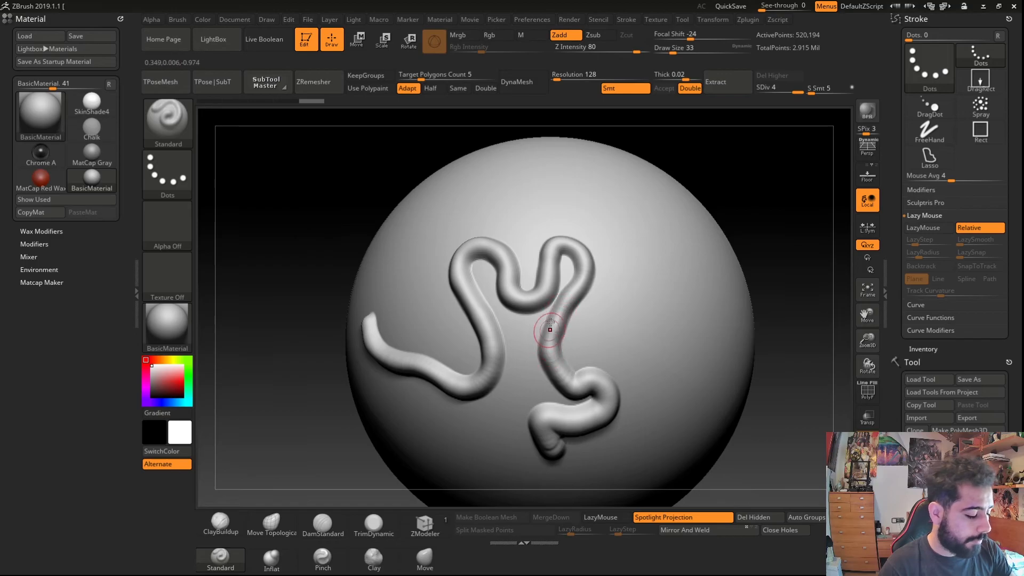
key("ctrl+z")
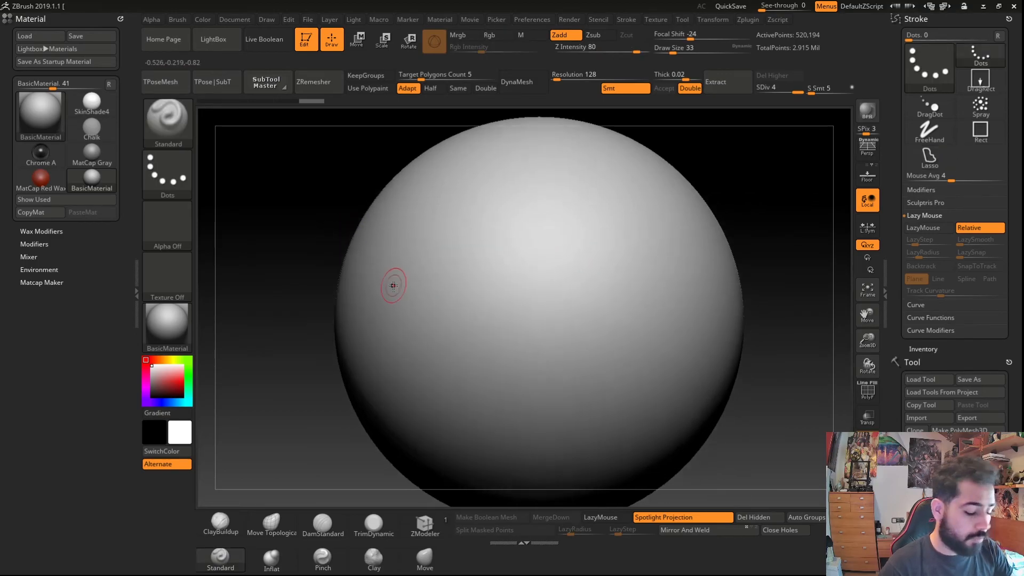
- Re-enable LazyMouse with a LazyRadius of 39 and draw two smooth curved strokes on the sphere
key("l")
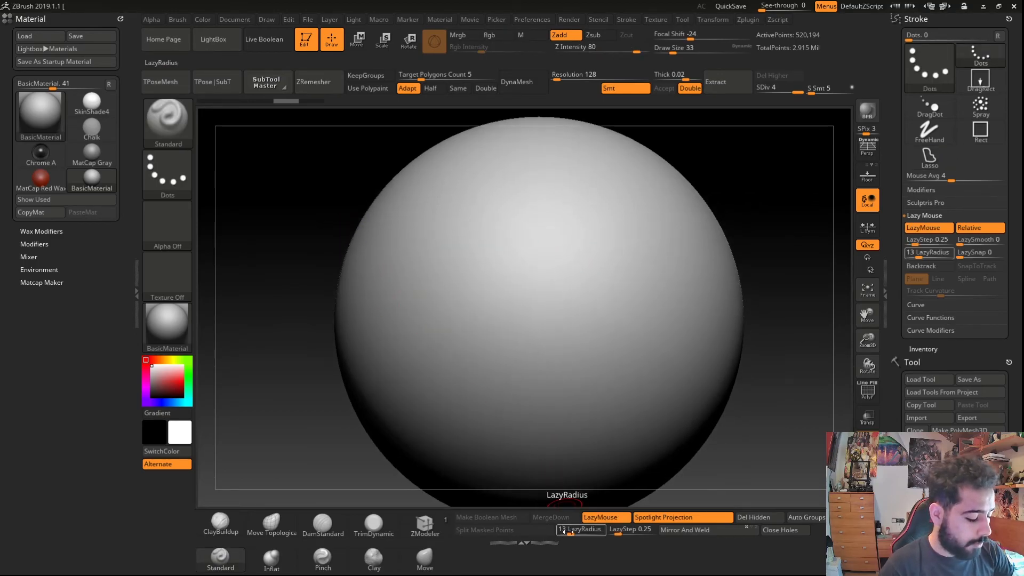
left_click_drag(570, 530, 580, 533)
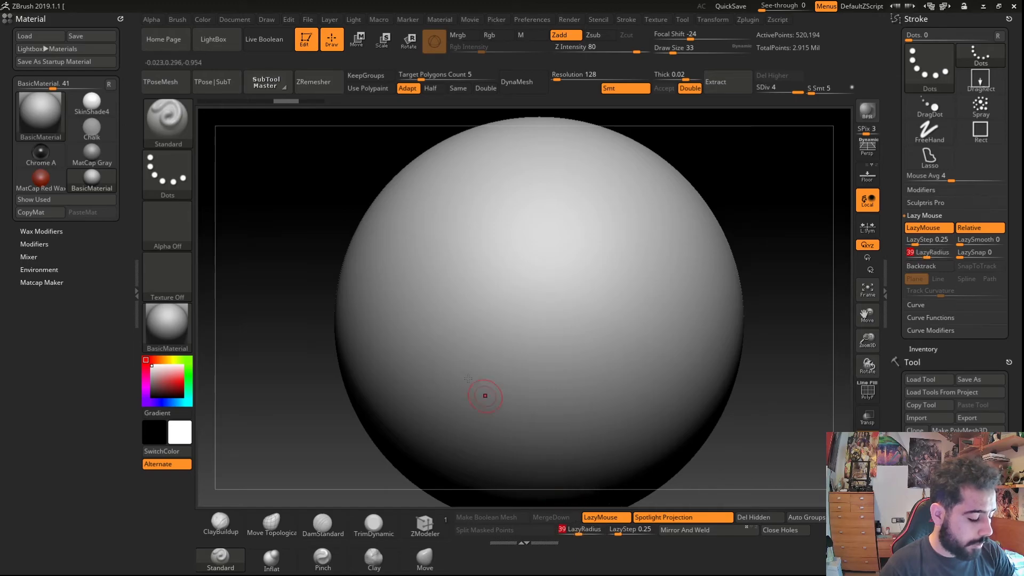
mouse_move(382, 260)
left_mouse_down()
mouse_move(443, 347)
mouse_move(589, 225)
mouse_move(619, 368)
mouse_move(466, 231)
mouse_move(574, 240)
mouse_move(561, 298)
mouse_move(508, 341)
mouse_move(565, 387)
mouse_move(635, 421)
mouse_move(369, 390)
mouse_move(441, 260)
mouse_move(324, 222)
mouse_move(403, 216)
left_mouse_up()
left_click_drag(286, 247, 242, 259)
key("ctrl+z")
key("f")
mouse_move(413, 197)
left_mouse_down()
mouse_move(411, 328)
mouse_move(452, 451)
mouse_move(352, 303)
left_mouse_up()
mouse_move(330, 303)
right_mouse_down()
mouse_move(370, 339)
mouse_move(356, 302)
mouse_move(361, 374)
mouse_move(410, 404)
right_mouse_up()
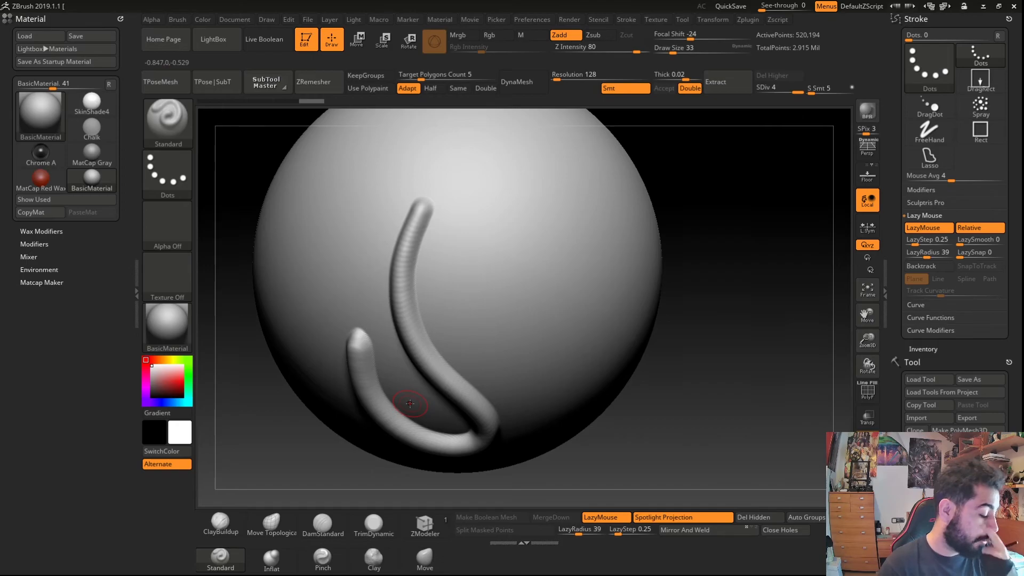
- Lower LazyRadius to 1 and draw several long parallel strokes across the sphere
right_click_drag(469, 391, 449, 377)
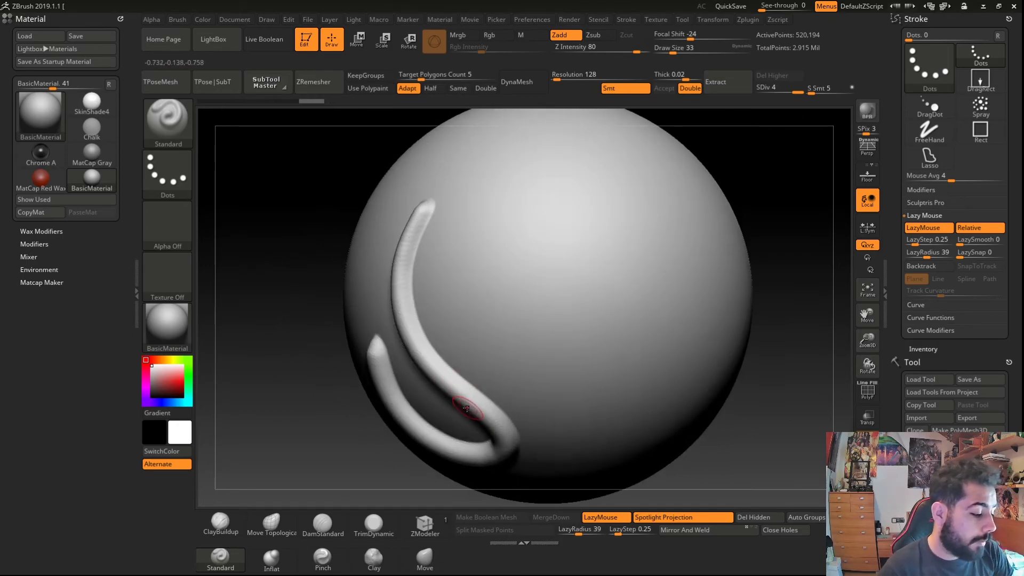
right_click_drag(472, 444, 481, 420)
left_click_drag(578, 530, 568, 531)
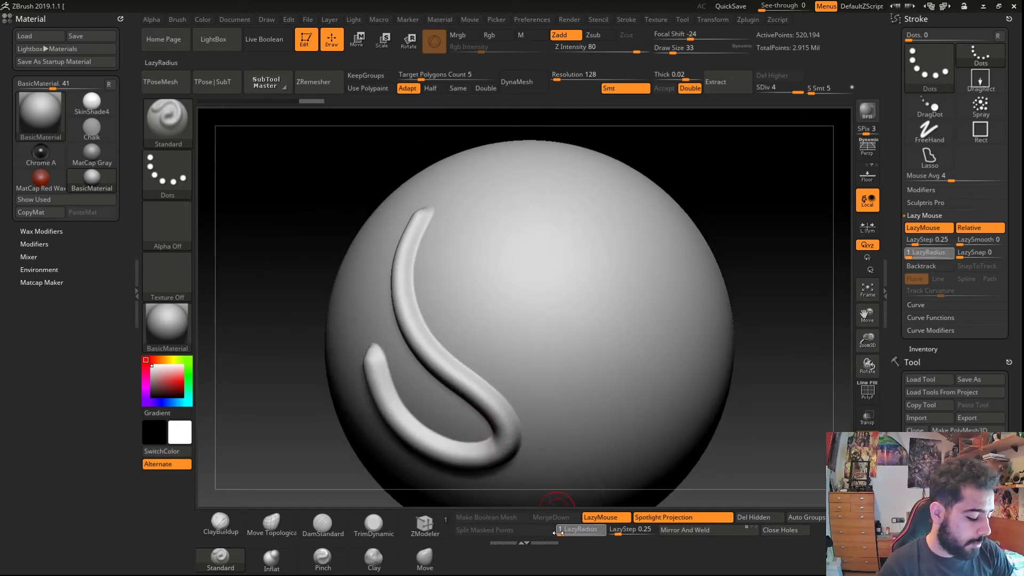
mouse_move(468, 222)
left_mouse_down()
mouse_move(548, 342)
mouse_move(545, 412)
left_mouse_up()
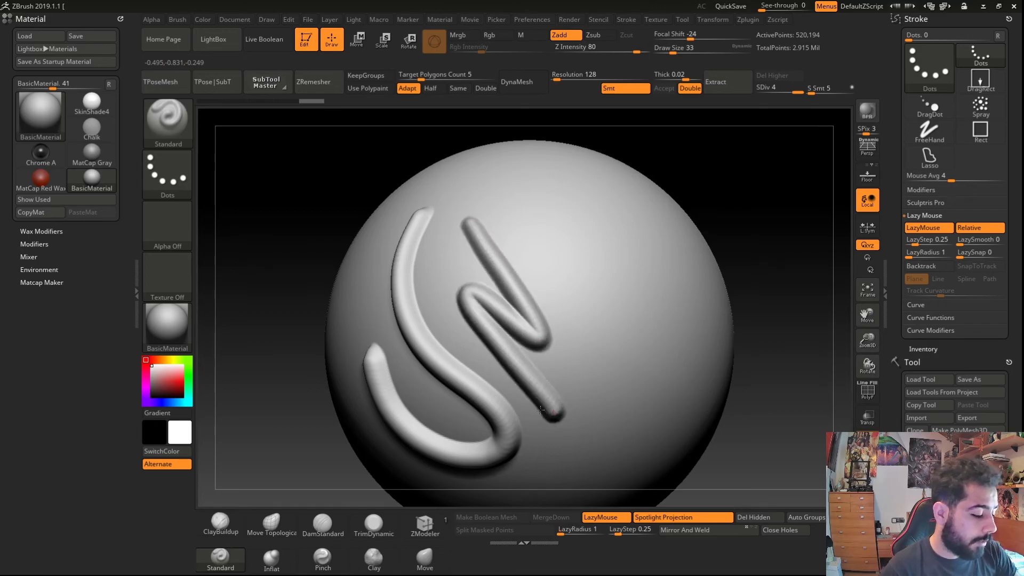
key("ctrl+z")
left_click_drag(454, 285, 603, 413)
left_click_drag(446, 244, 643, 369)
mouse_move(463, 204)
left_mouse_down()
mouse_move(651, 290)
mouse_move(612, 194)
mouse_move(586, 180)
left_mouse_up()
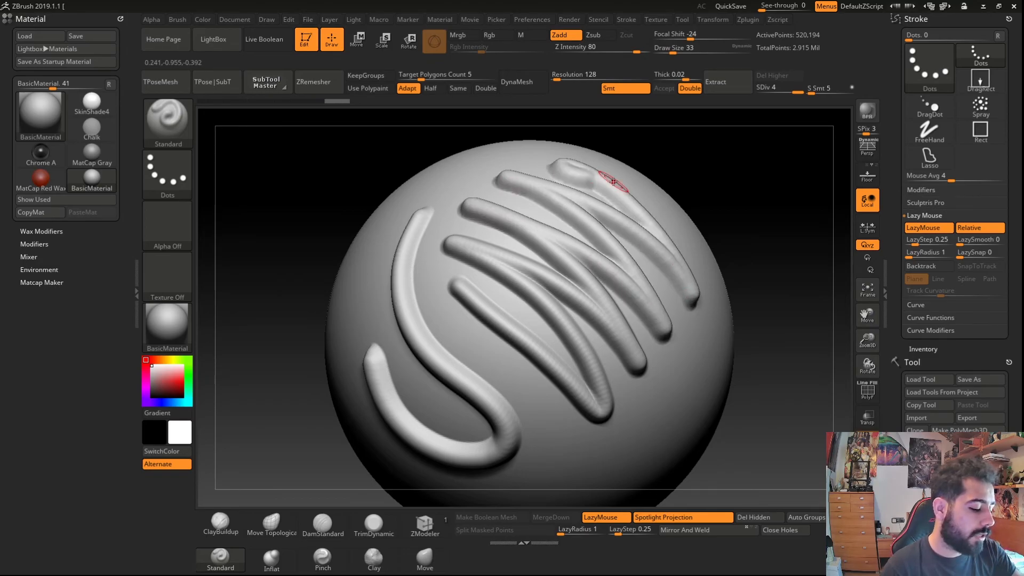
key("f")
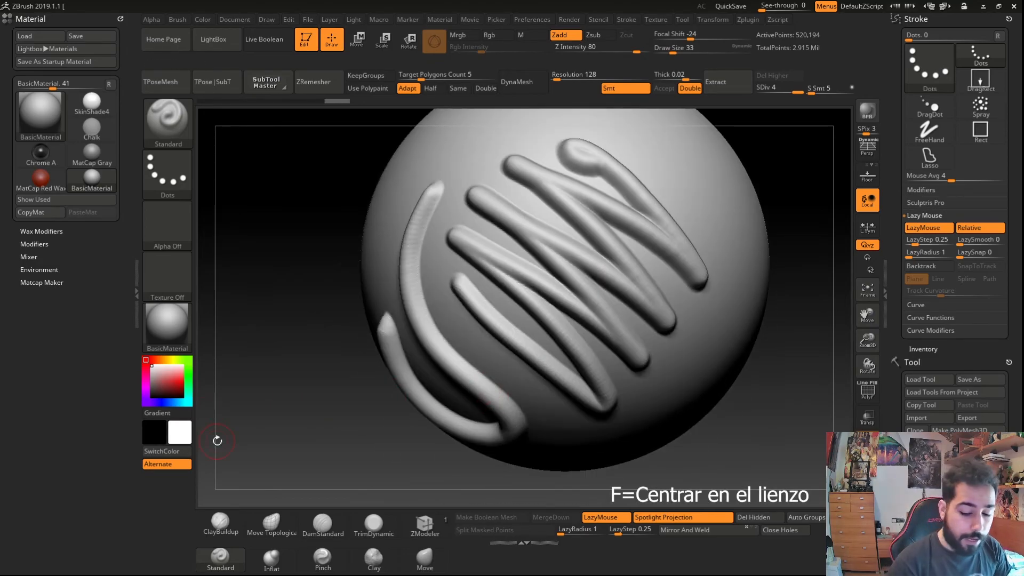
key("f")
key("f")
key("f")
key("f")
key("f")
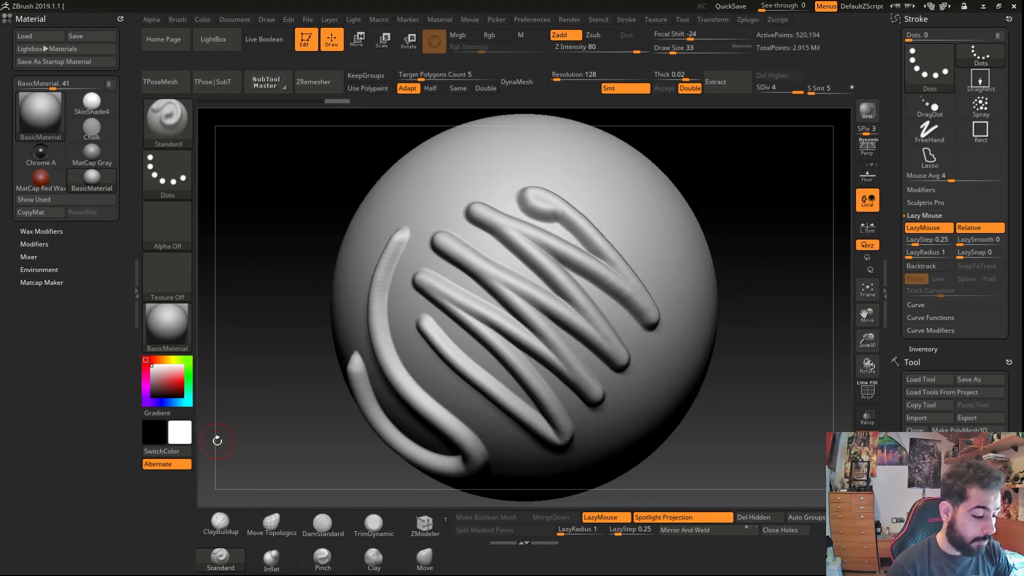
key("f")
key("f")
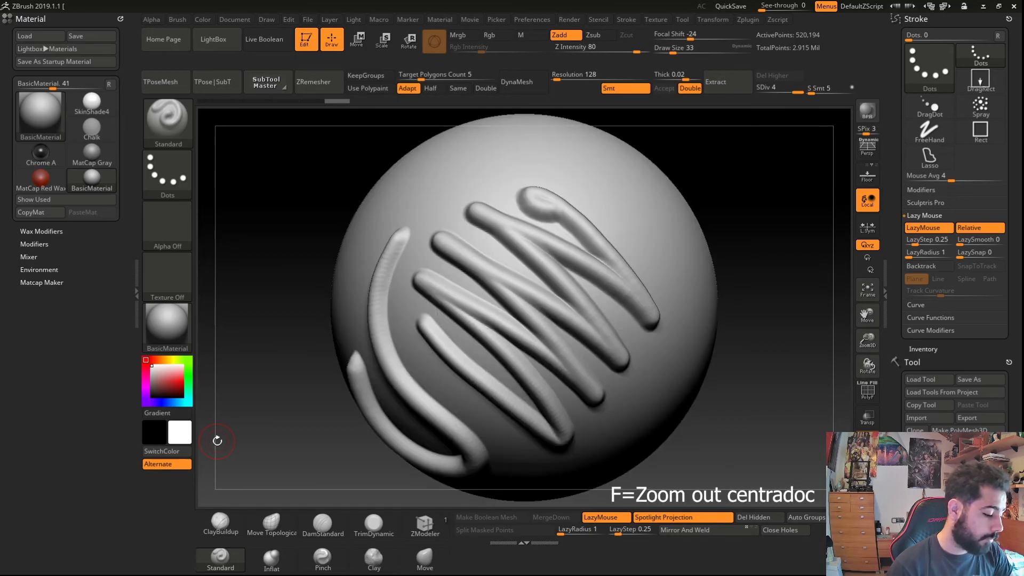
key("f")
- Frame the sphere, then set the main color to red and the alternate color to green
key("f")
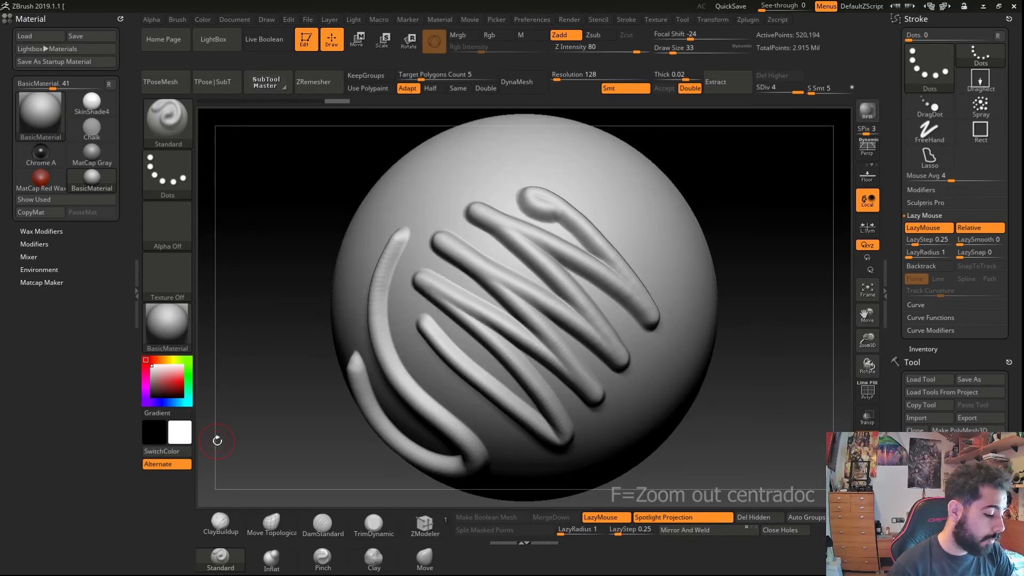
key("f")
key("f")
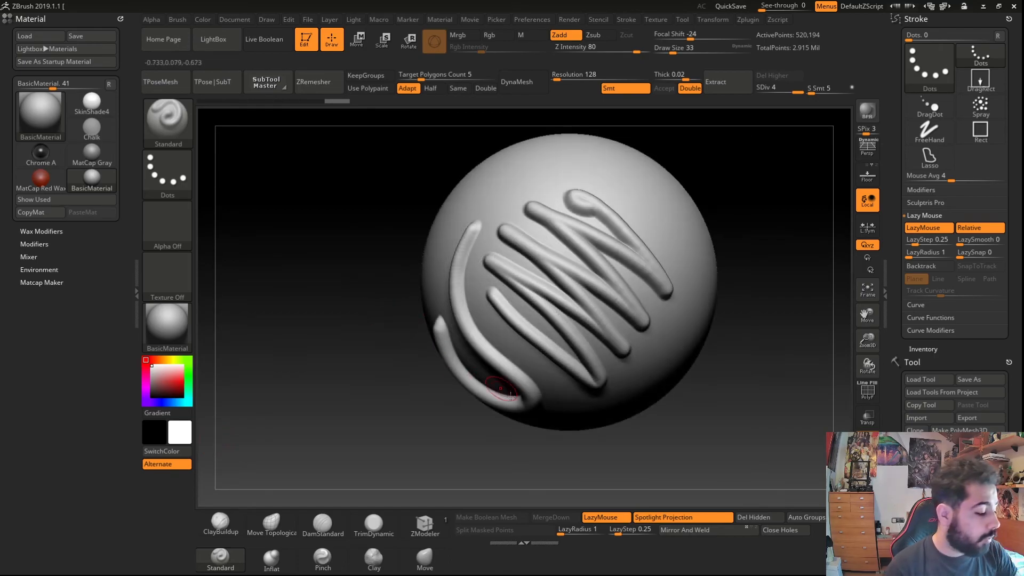
key("c")
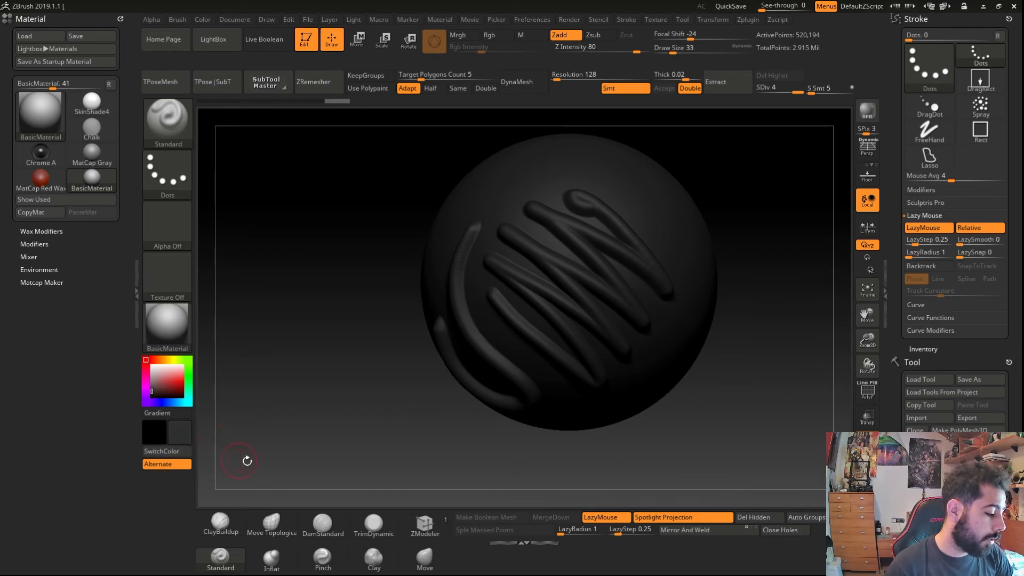
key("v")
key("v")
key("v")
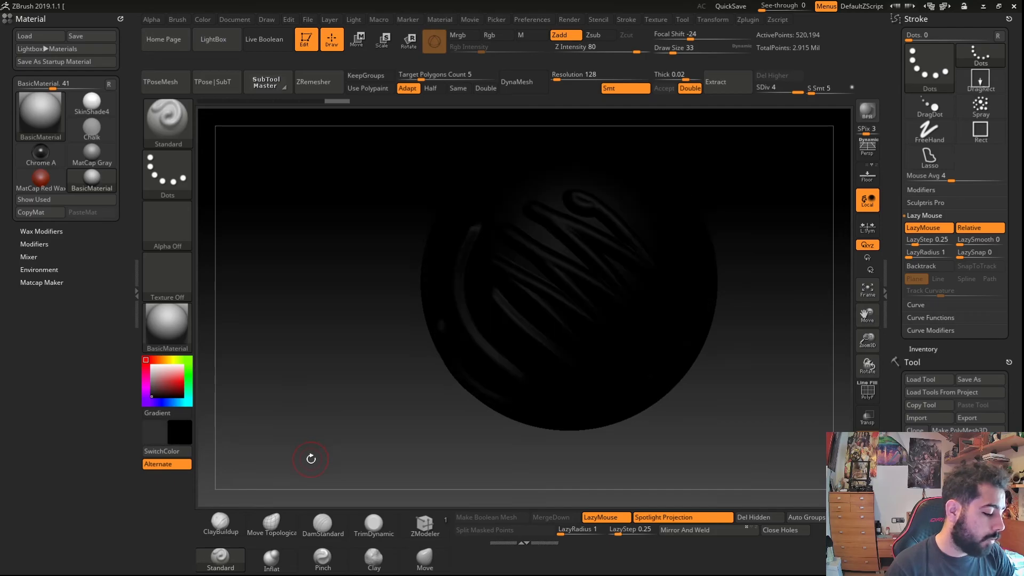
left_click(183, 370)
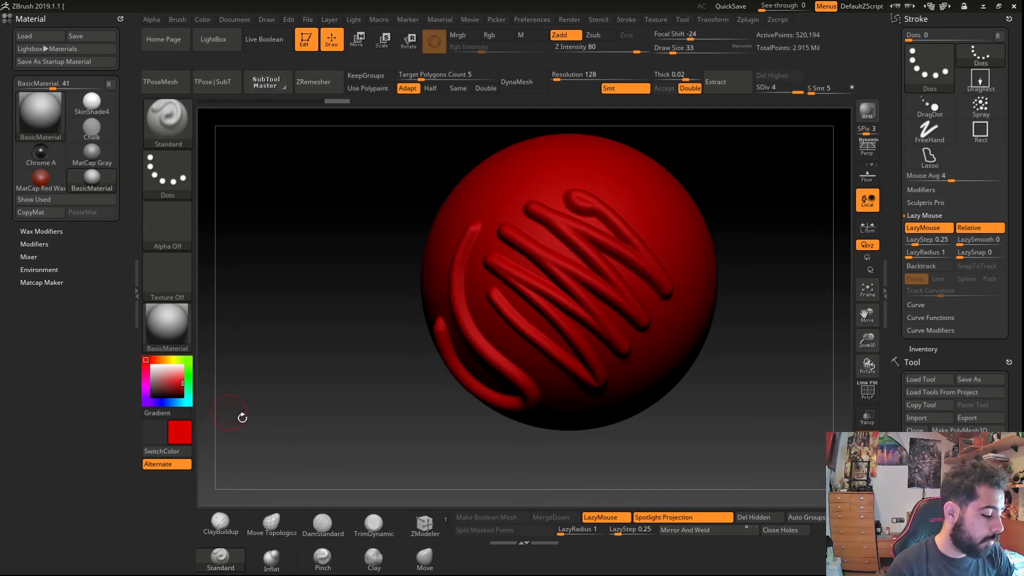
key("v")
left_click(188, 376)
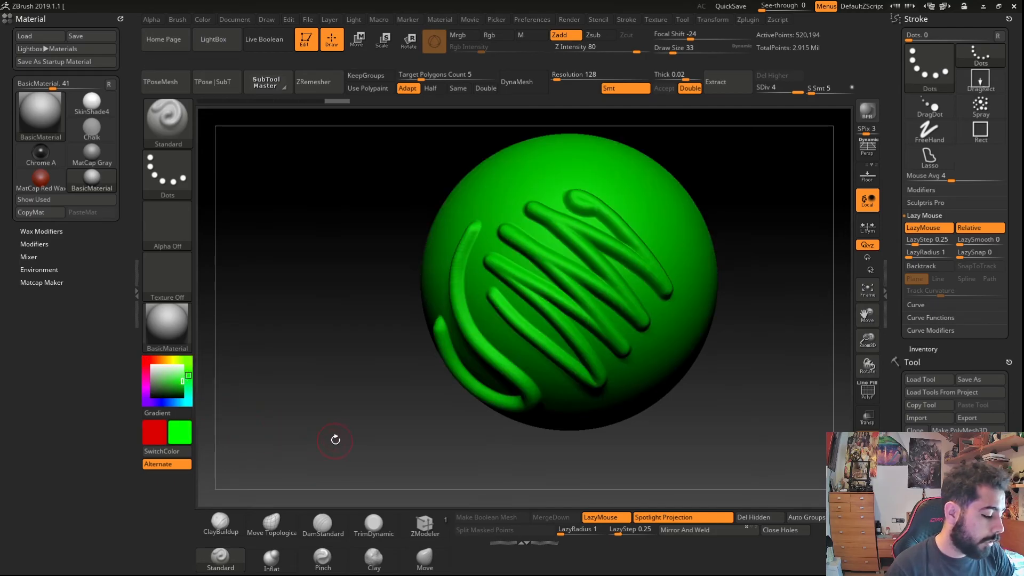
key("v")
- Draw a sculpting stroke on the sphere and undo it
left_click_drag(495, 208, 505, 228)
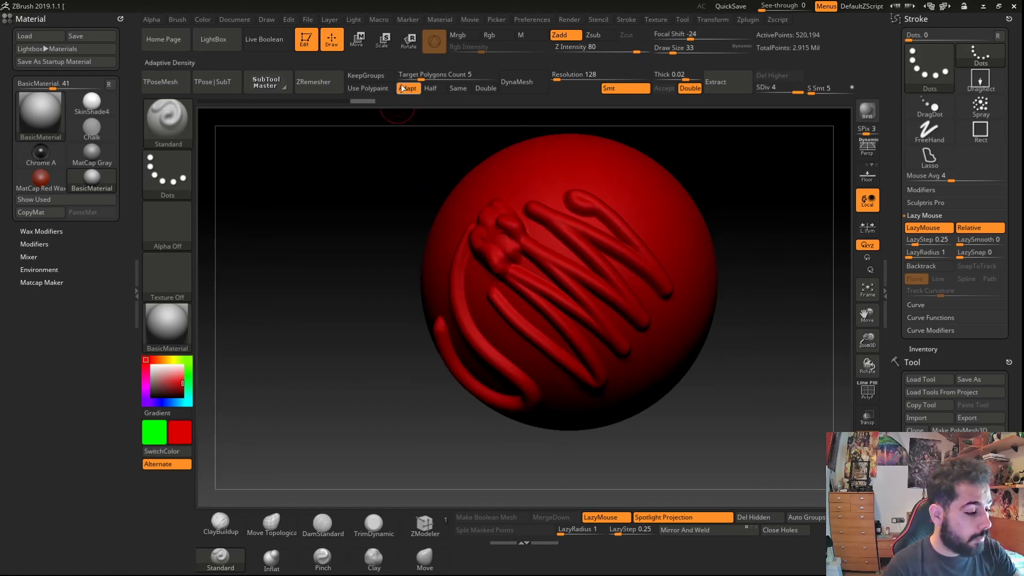
key("ctrl+z")
- Switch the brush to Mrgb color painting and paint a stroke near the sphere's upper left
left_click(460, 34)
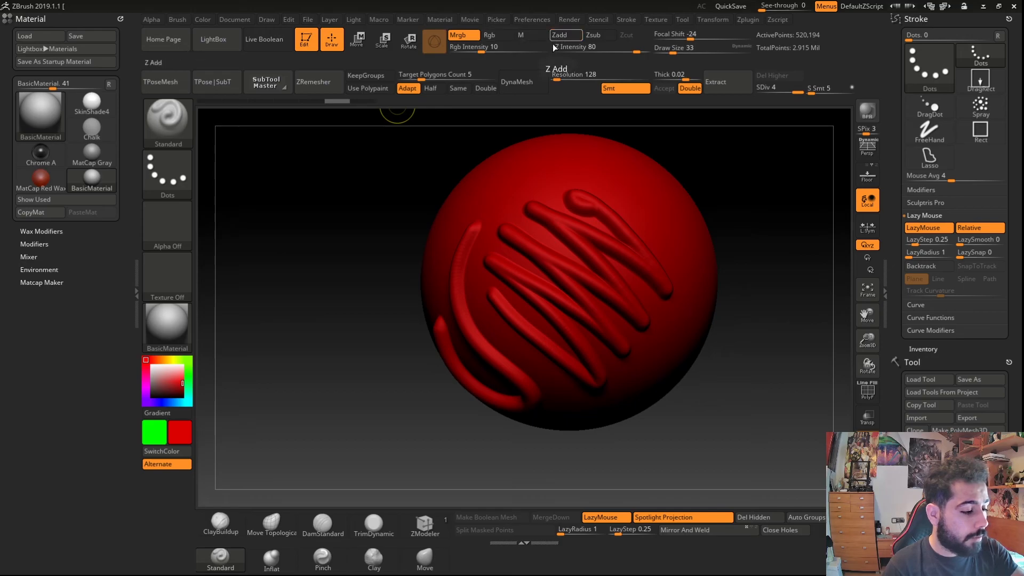
right_click_drag(519, 239, 531, 269)
mouse_move(513, 199)
left_mouse_down()
mouse_move(484, 169)
mouse_move(475, 184)
mouse_move(508, 190)
left_mouse_up()
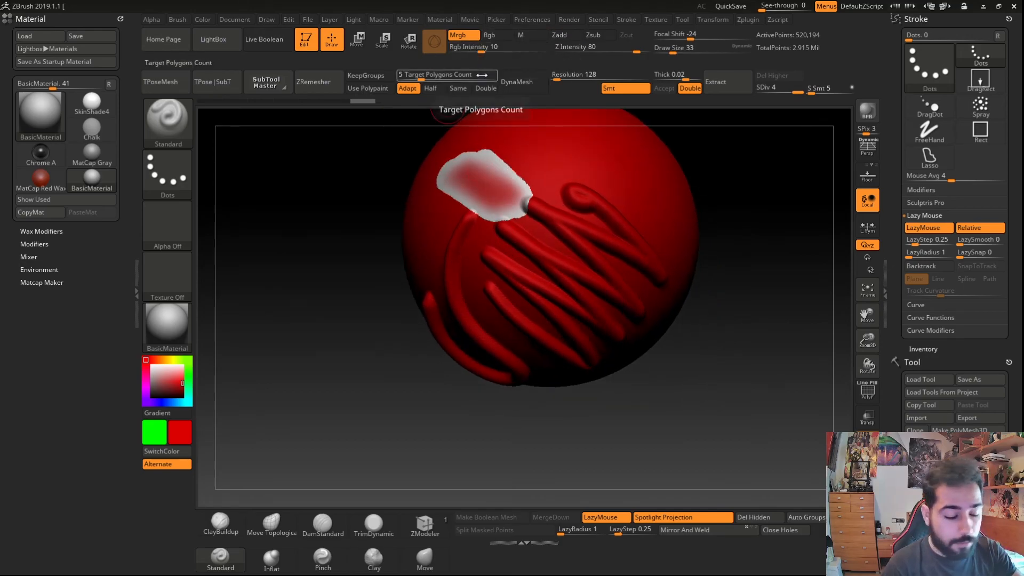
key("u")
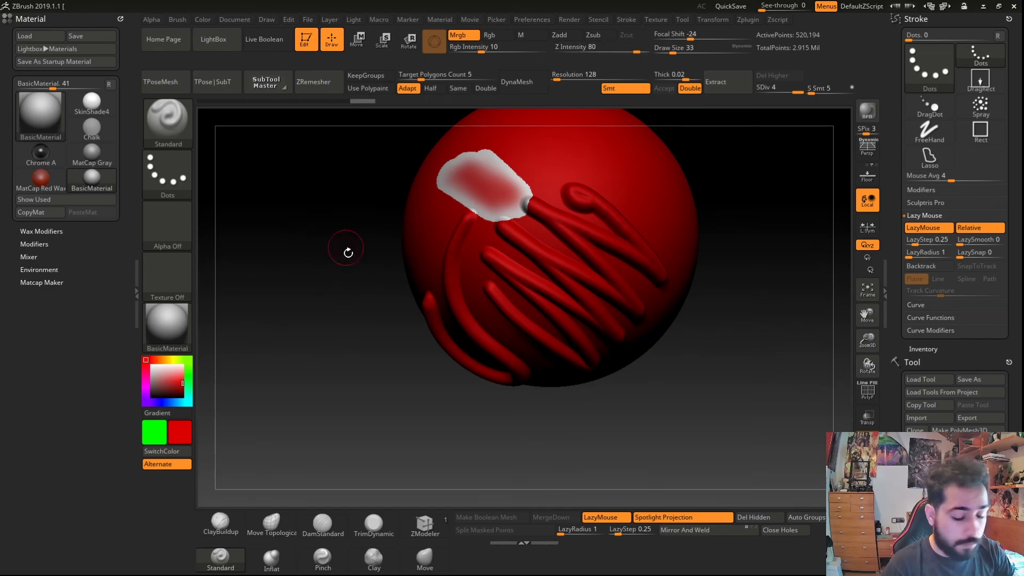
- Raise the RGB Intensity to 41 and paint overlapping red and green strokes near the top of the sphere, swapping colors
key("i")
left_click(319, 237)
key("i")
left_click_drag(319, 238, 349, 241)
mouse_move(495, 166)
left_mouse_down()
mouse_move(507, 182)
mouse_move(532, 159)
mouse_move(463, 195)
mouse_move(488, 205)
mouse_move(477, 225)
mouse_move(487, 227)
mouse_move(484, 251)
left_mouse_up()
key("v")
key("v")
key("v")
key("v")
mouse_move(507, 211)
left_mouse_down()
mouse_move(496, 270)
mouse_move(506, 207)
left_mouse_up()
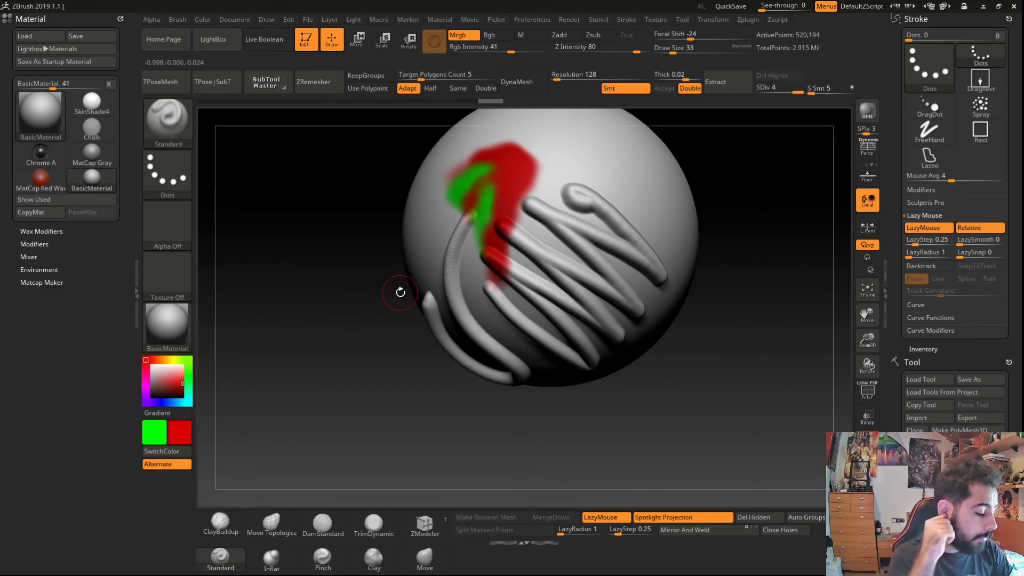